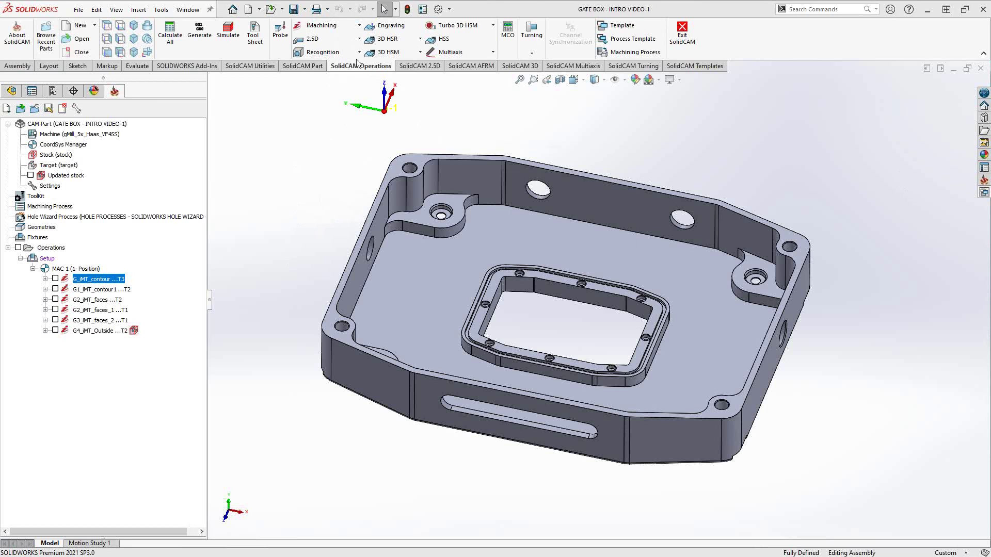
# Step: Look over the iMachining types, the 2.5D operations and the milling operations that can be added under the Setup
pyautogui.click(341, 26)
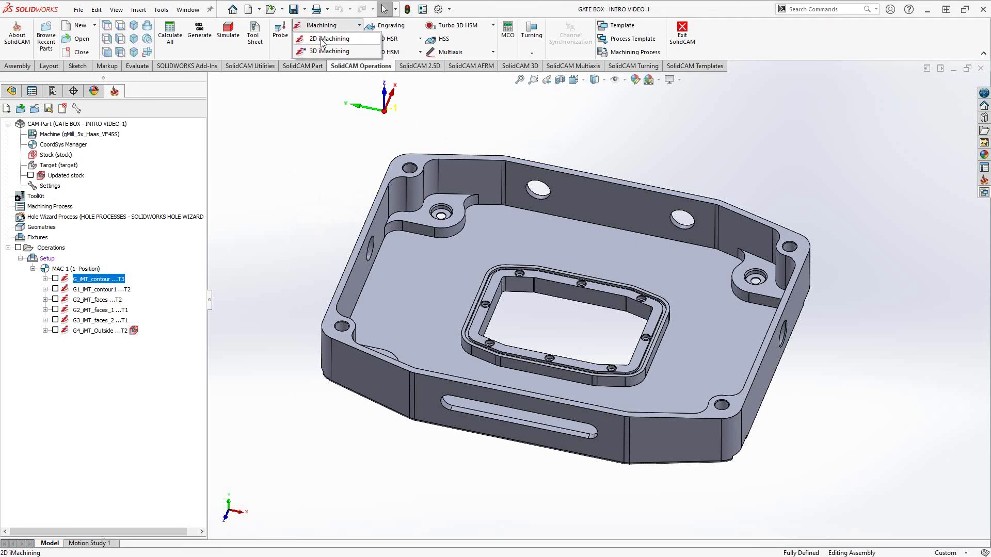
pyautogui.click(293, 142)
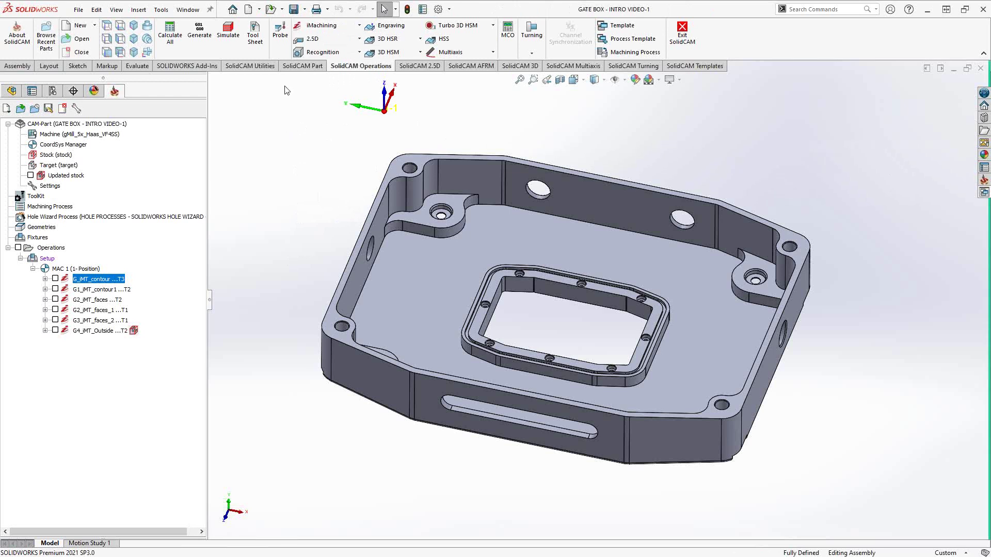
pyautogui.click(417, 67)
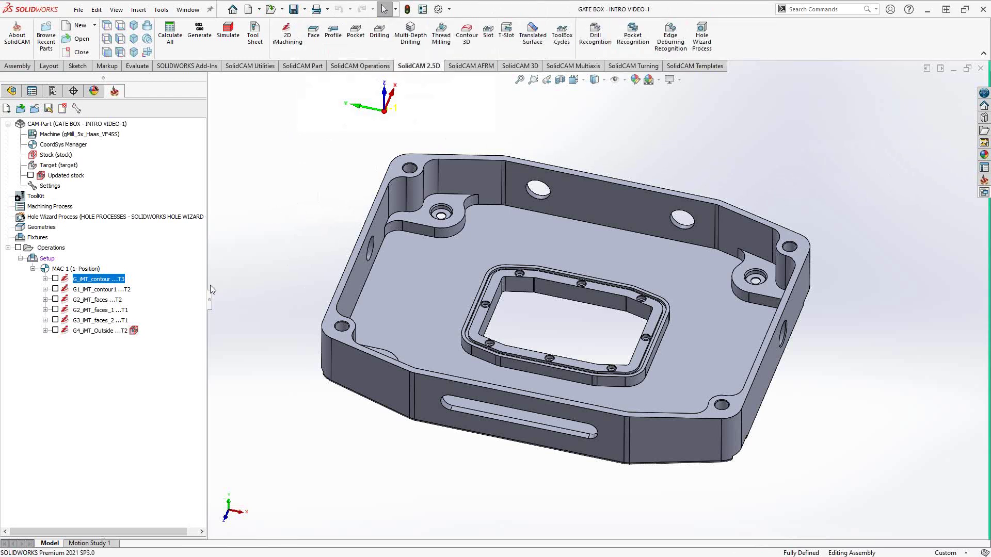
pyautogui.rightClick(47, 261)
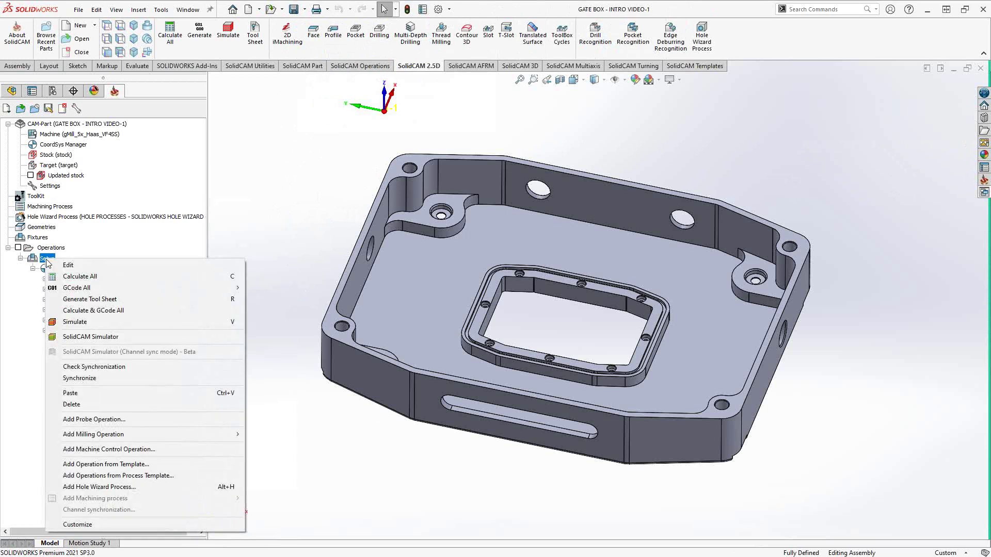
pyautogui.moveTo(111, 437)
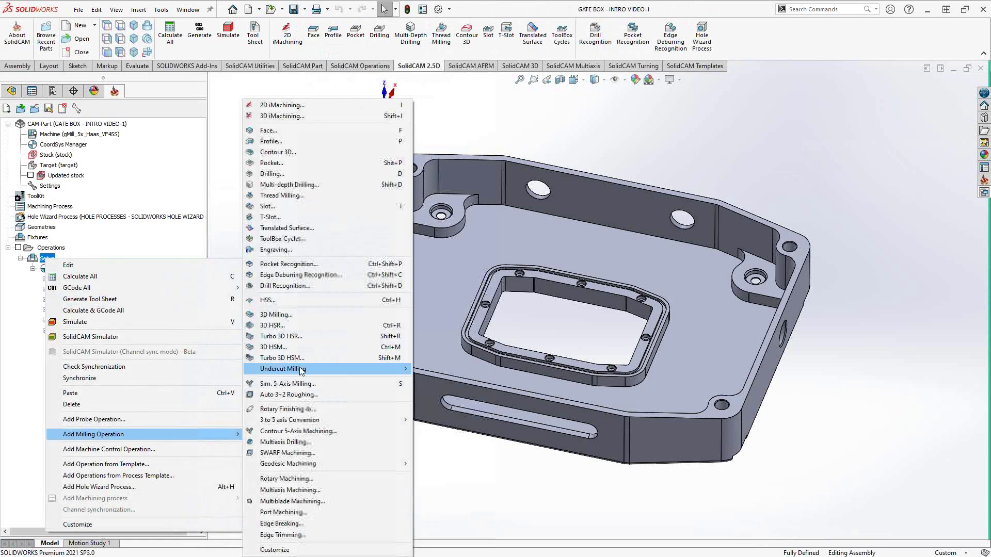
pyautogui.click(488, 107)
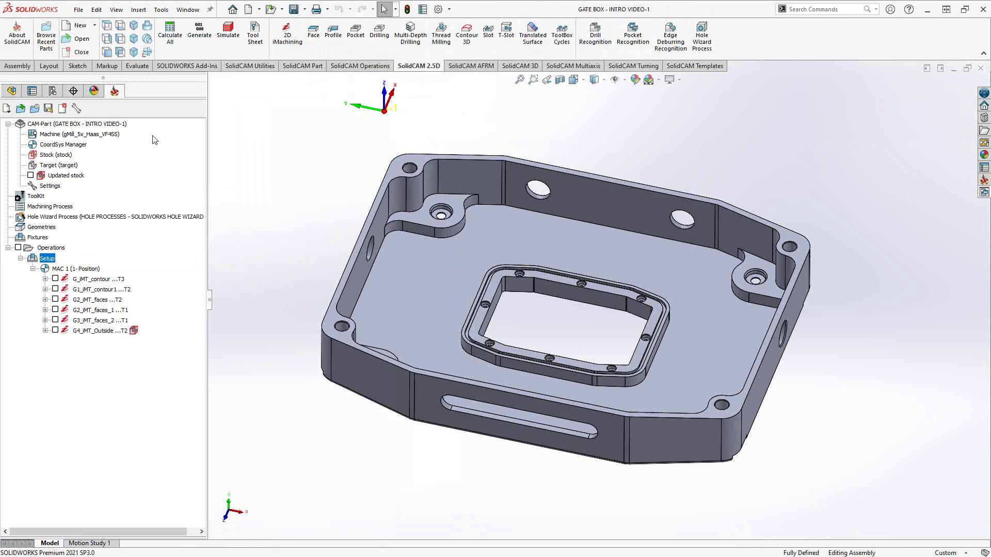
# Step: Review the CAM-Part's iMachining data, including the machine database, the material database and the iMachining Database editor, without changing anything
pyautogui.click(76, 124)
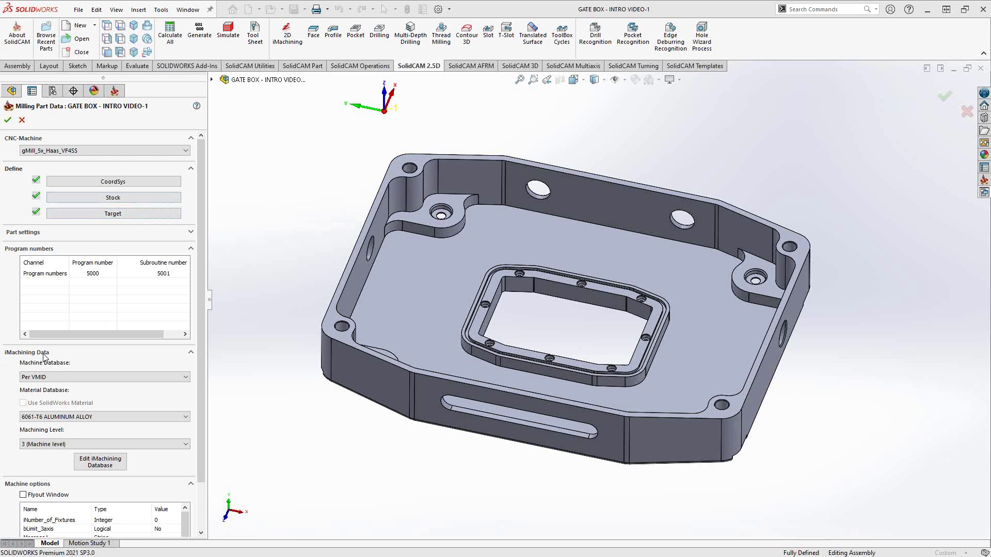
pyautogui.click(46, 379)
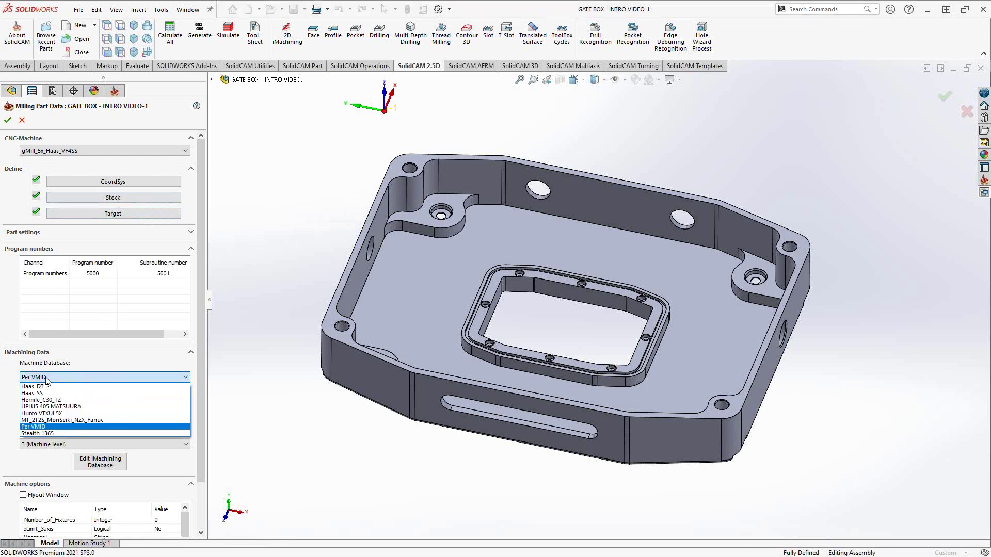
pyautogui.click(300, 399)
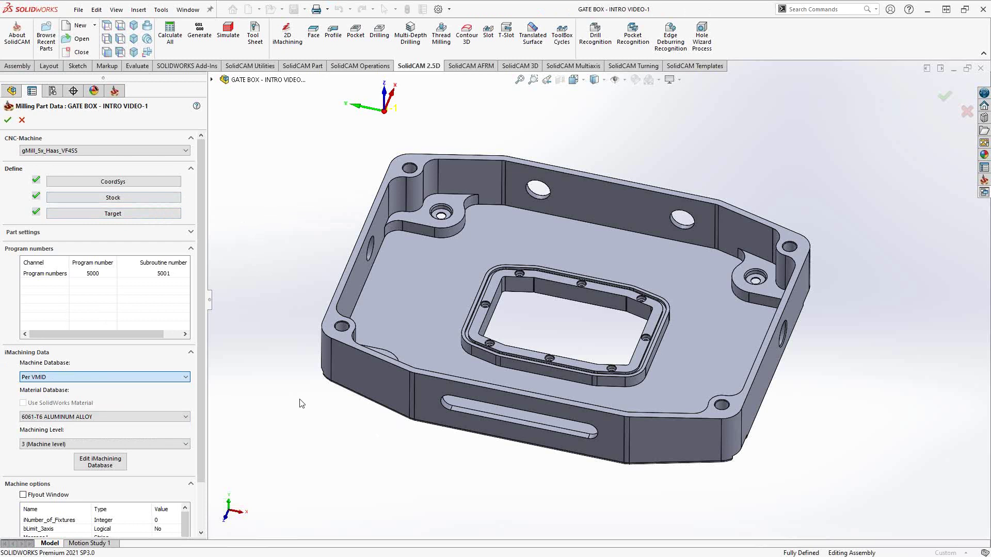
pyautogui.click(120, 418)
pyautogui.click(250, 462)
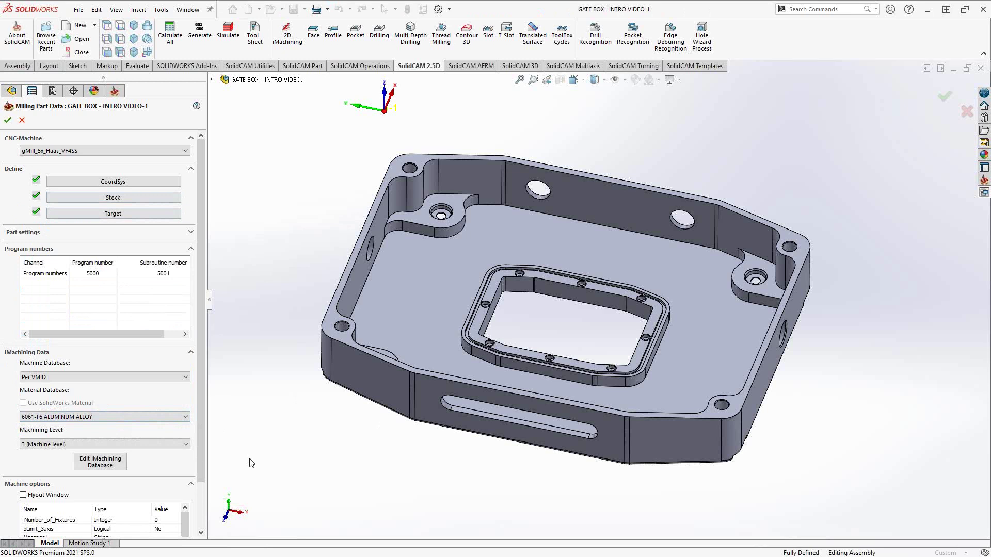
pyautogui.click(106, 467)
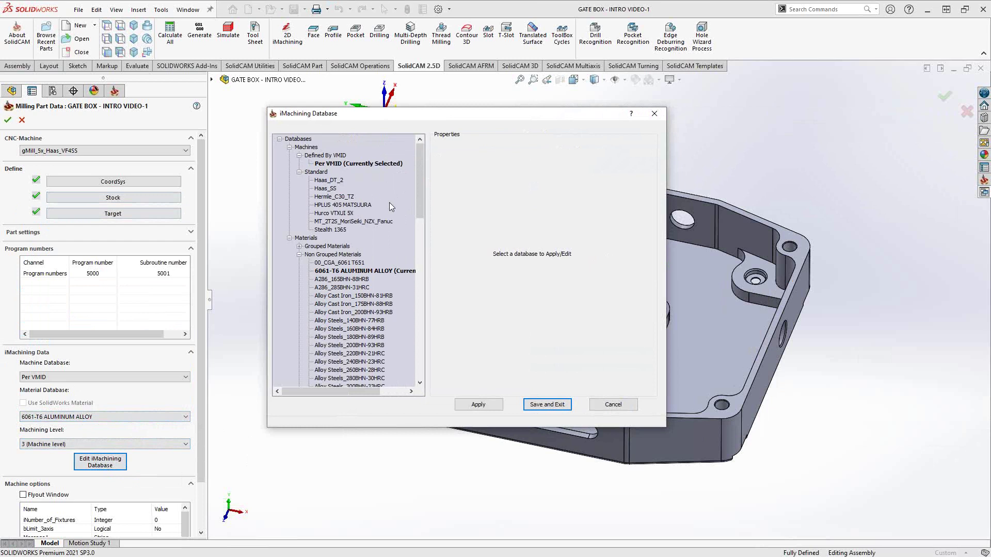
pyautogui.click(617, 406)
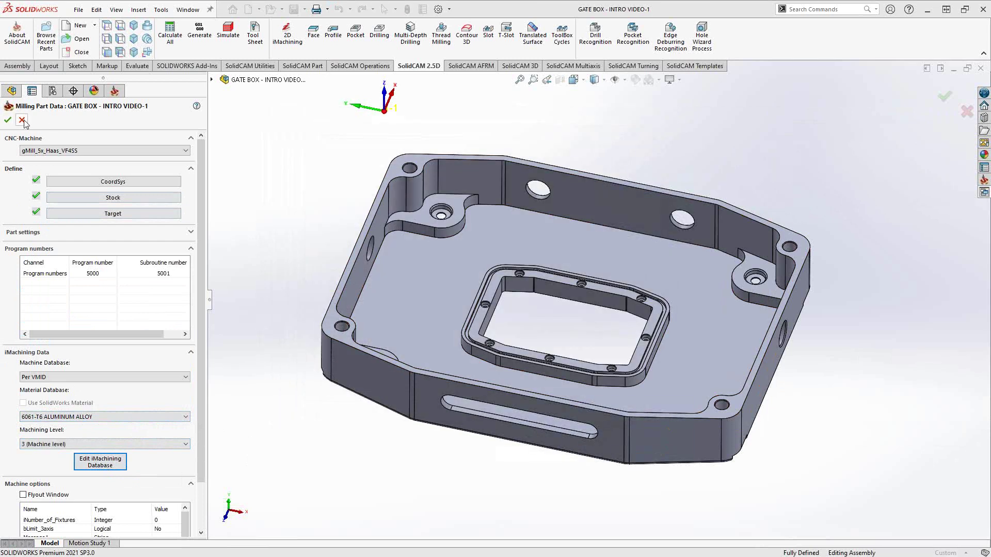
pyautogui.click(22, 121)
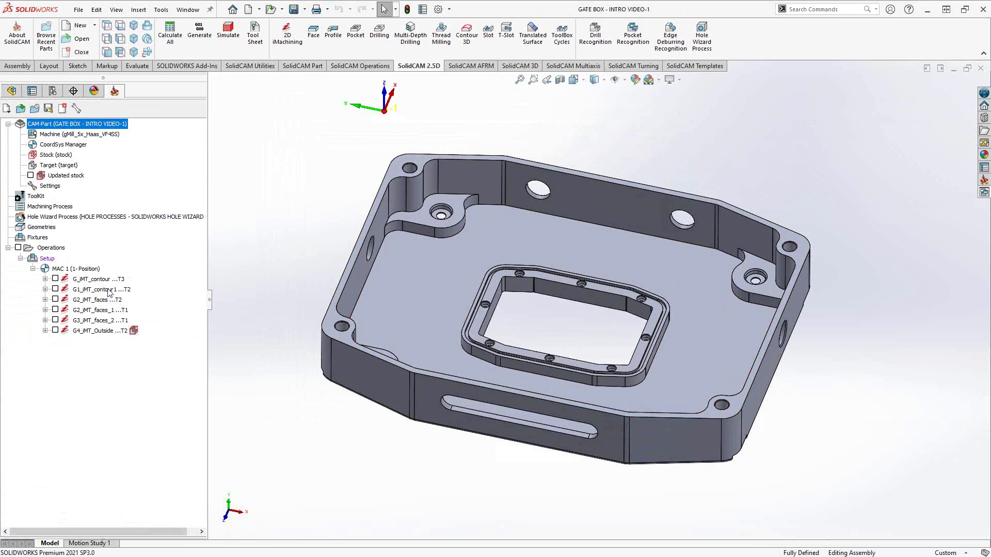
# Step: Open the G_iMT_contour operation for editing
pyautogui.click(87, 280)
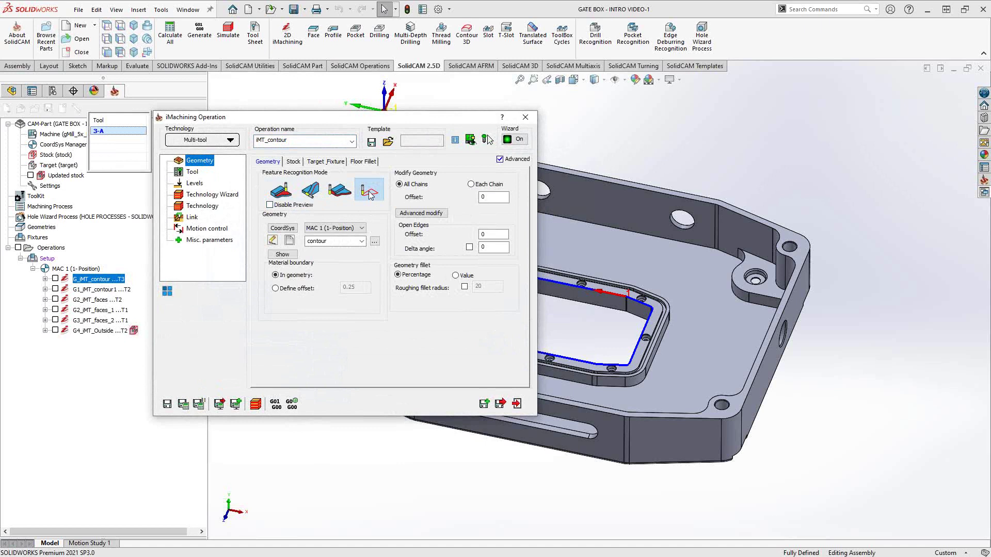
# Step: Try to define a new geometry chain around the central window's edge with the Constant Z option
pyautogui.click(289, 241)
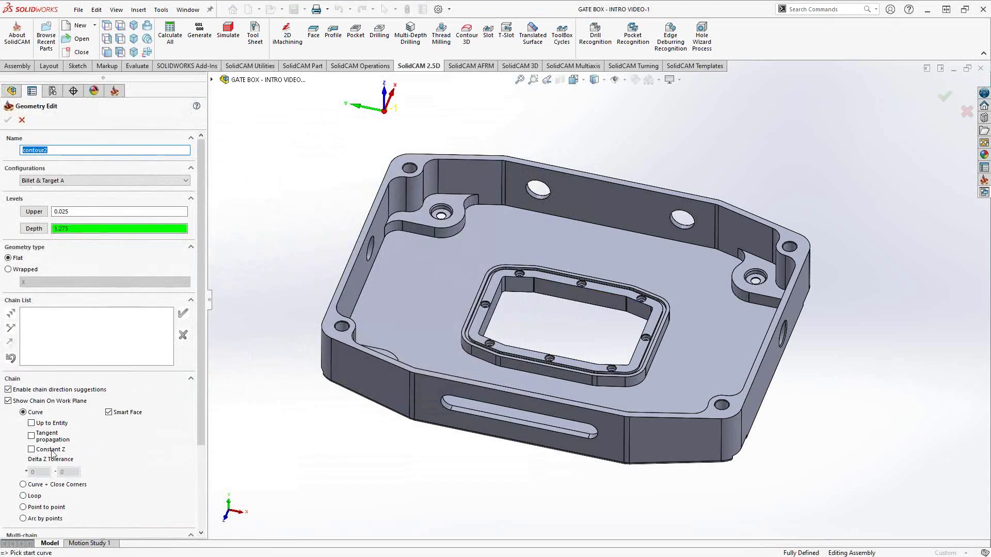
pyautogui.click(32, 450)
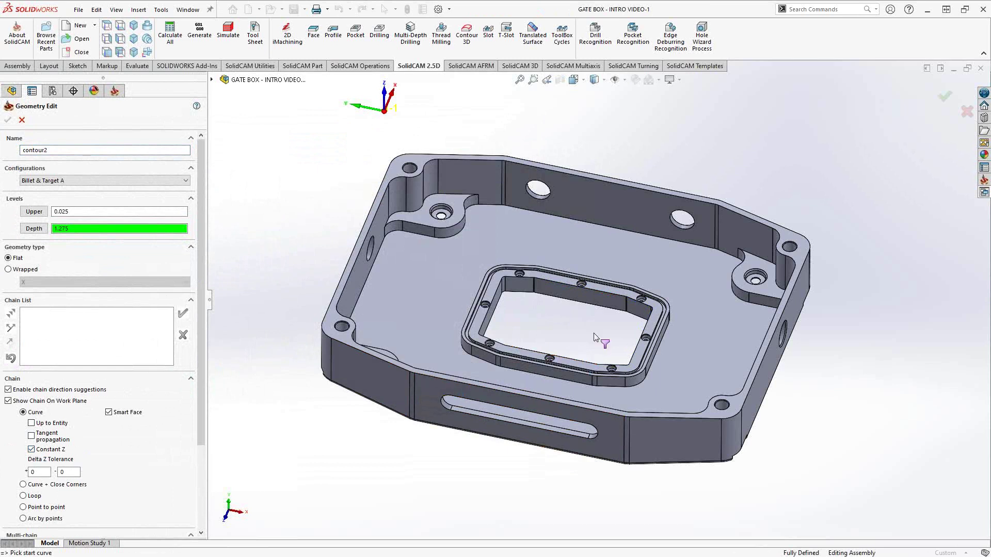
pyautogui.click(610, 298)
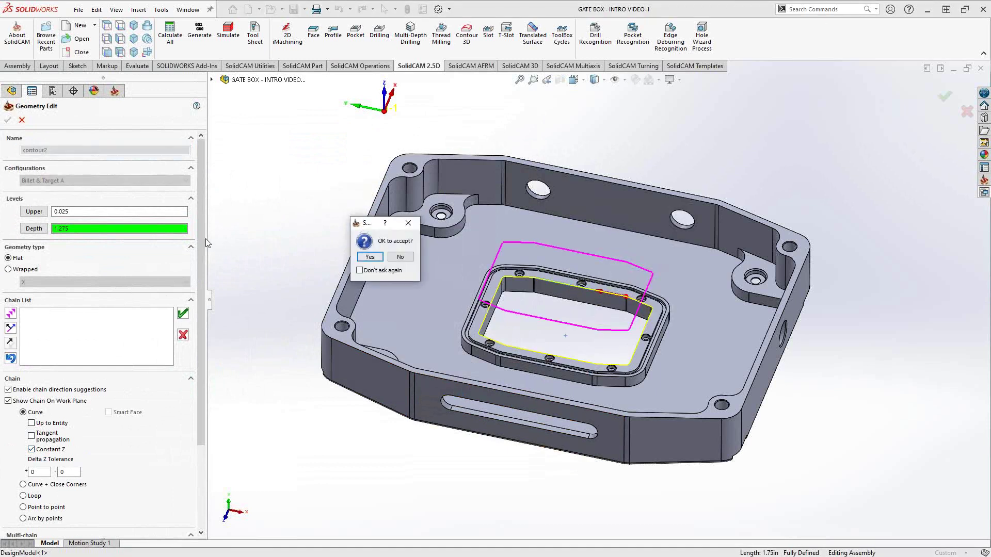
pyautogui.click(401, 257)
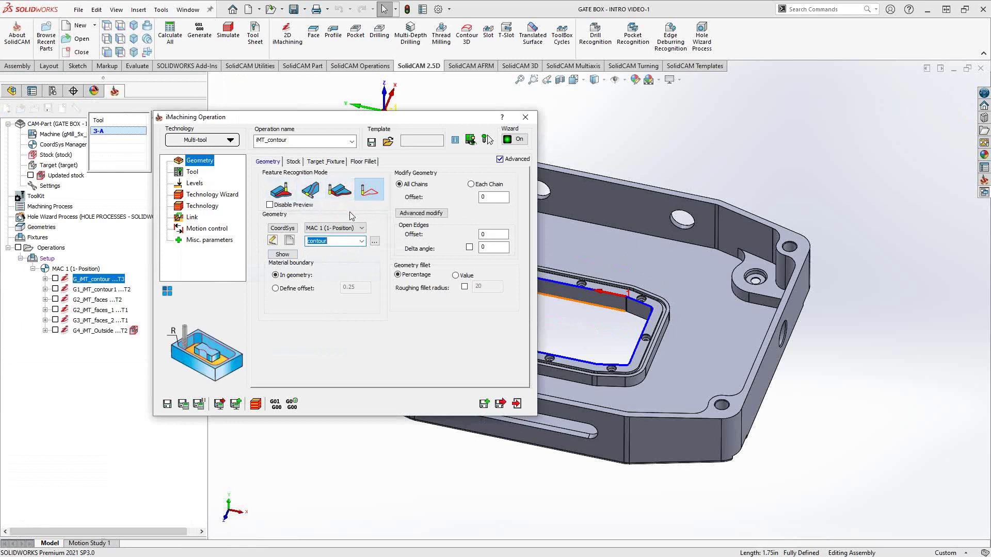
# Step: Review the contour operation's stock definition and its target and fixture protection settings
pyautogui.click(294, 162)
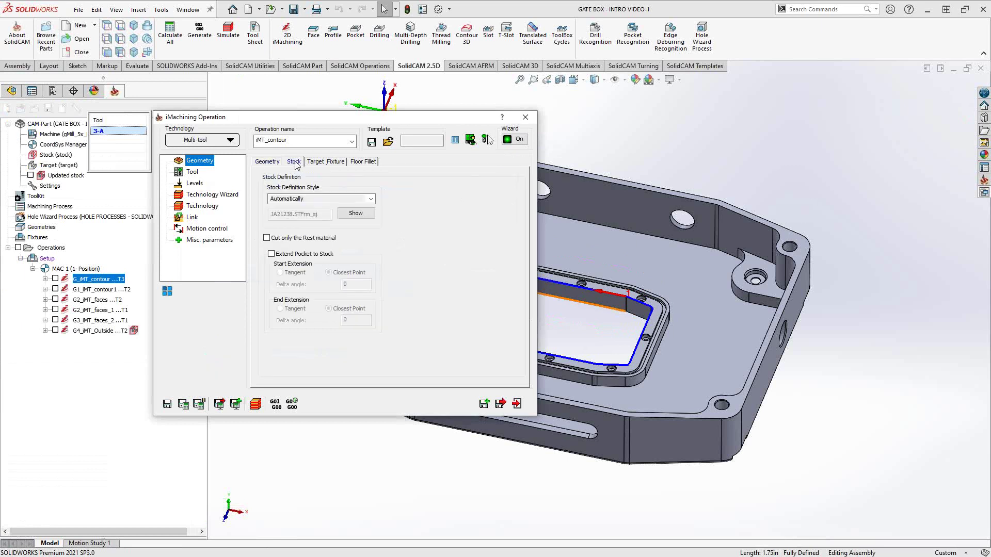
pyautogui.click(324, 162)
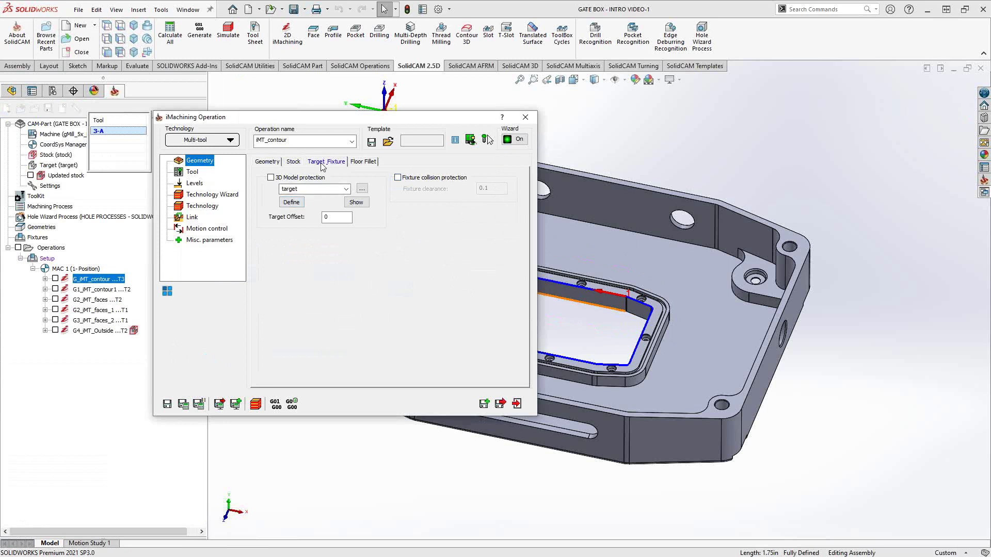
pyautogui.click(266, 162)
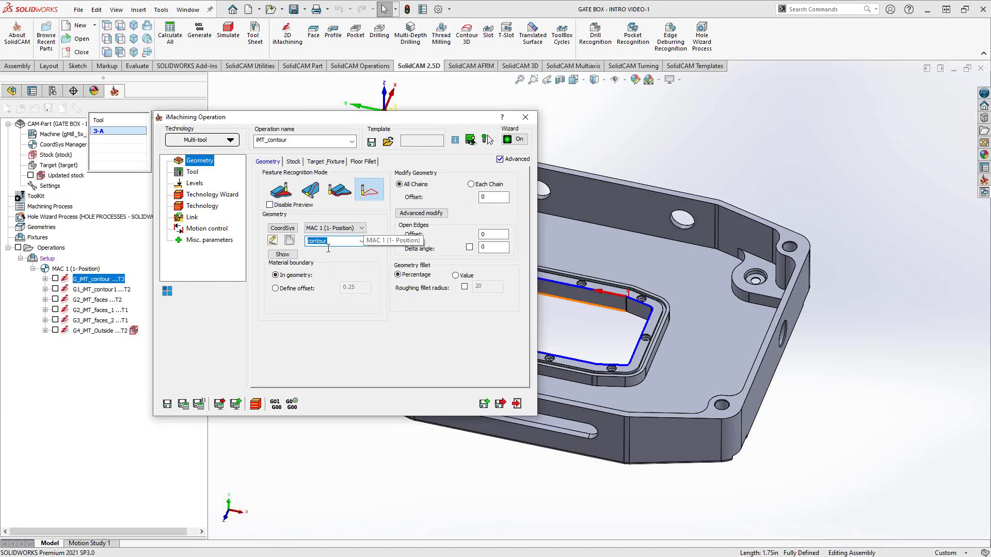
# Step: Examine the operation's tool and its feed and spin data, switching the iMachining Wizard off and back on to compare
pyautogui.click(192, 172)
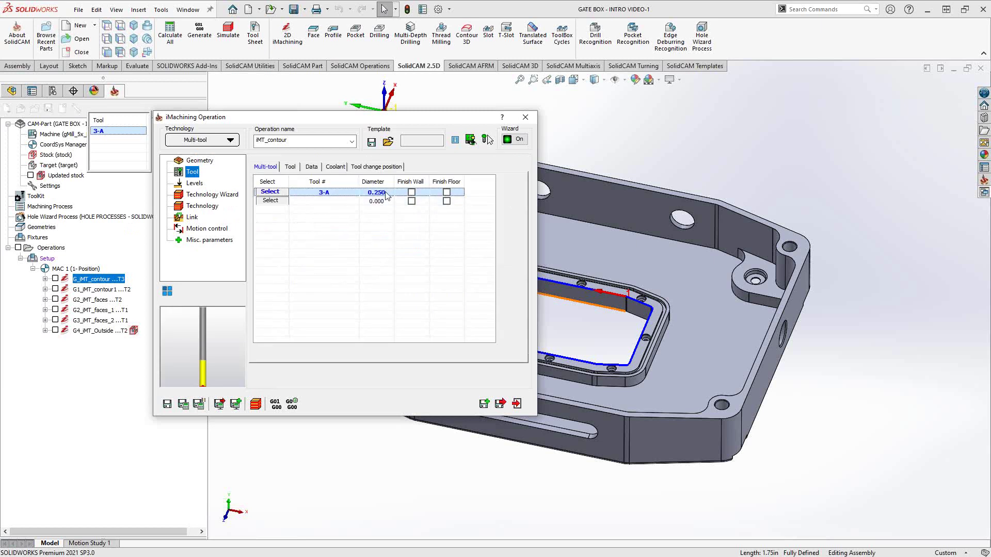
pyautogui.click(312, 167)
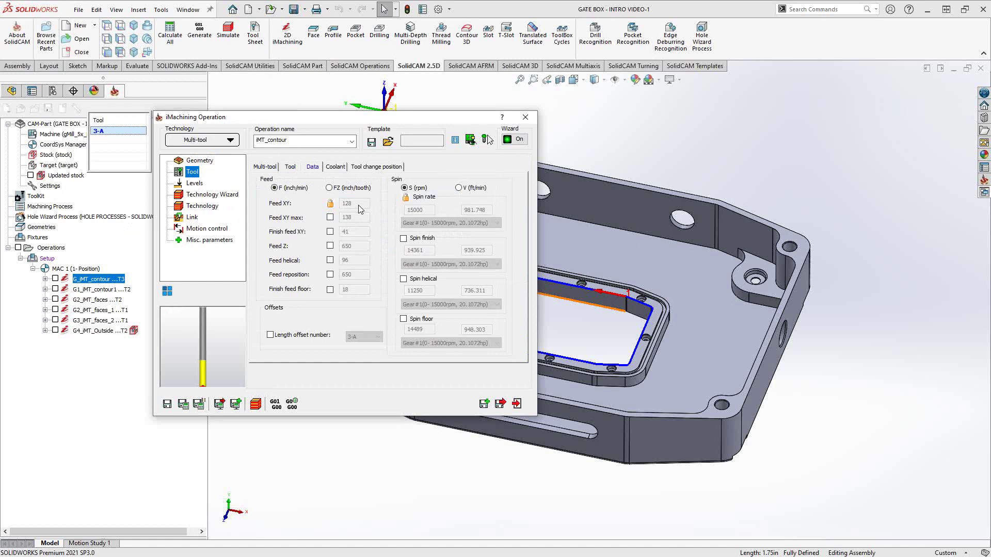
pyautogui.click(516, 140)
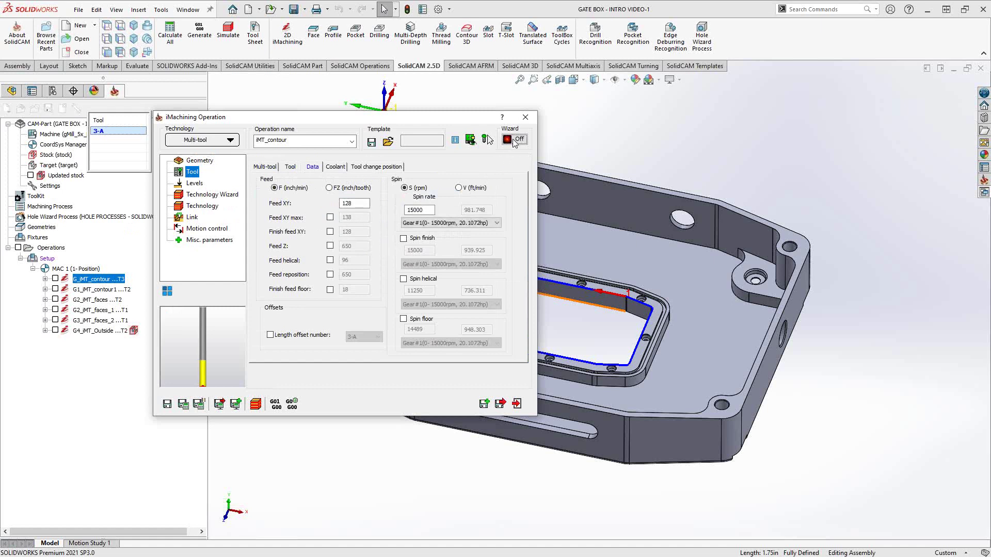
pyautogui.click(515, 139)
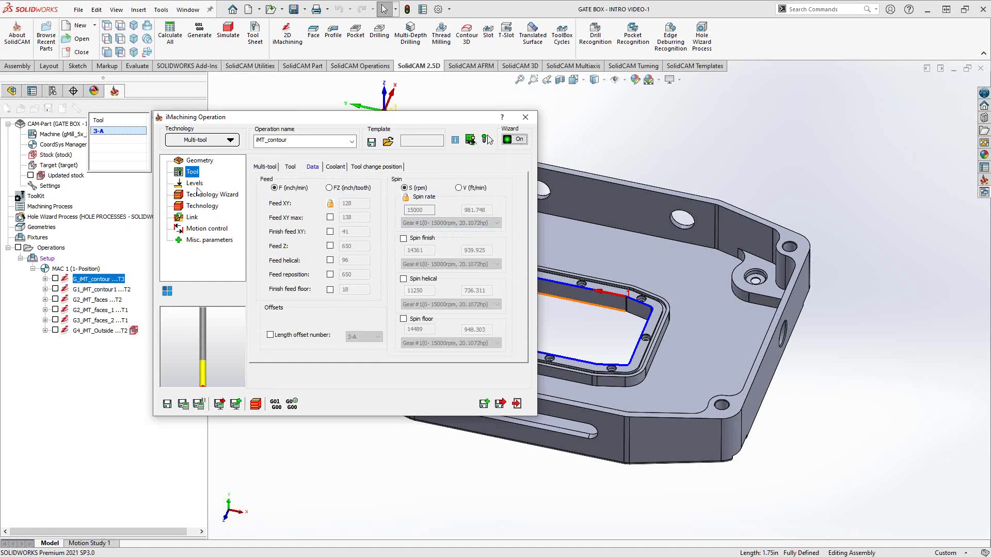
# Step: Review the operation's milling levels, keeping the upper level by top of stock, and check the pocket depth face on the part's underside
pyautogui.click(195, 184)
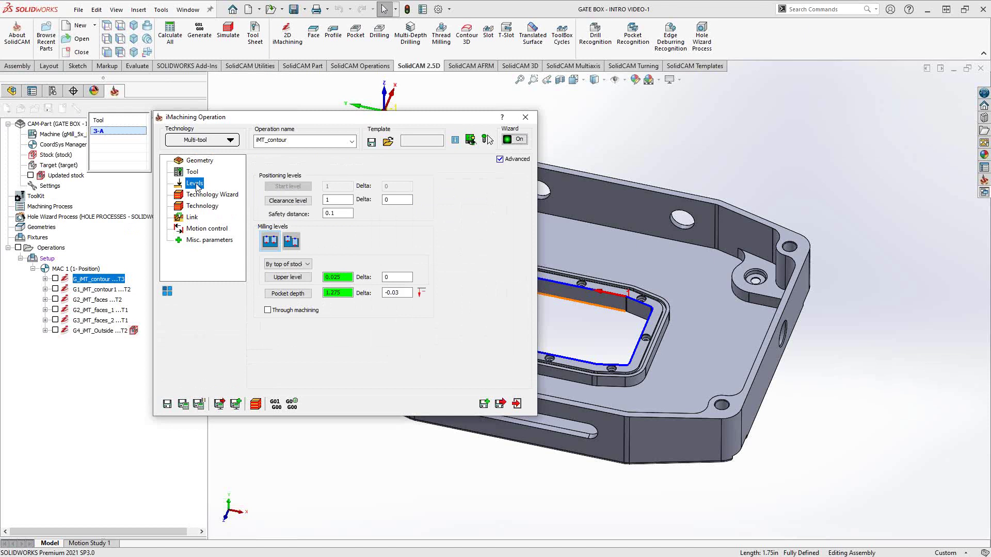
pyautogui.click(307, 264)
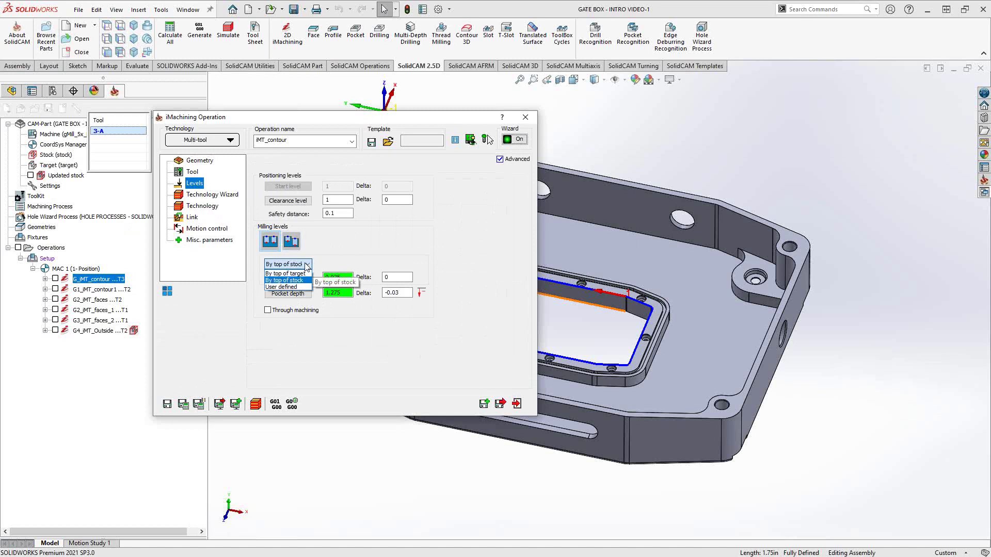
pyautogui.click(288, 281)
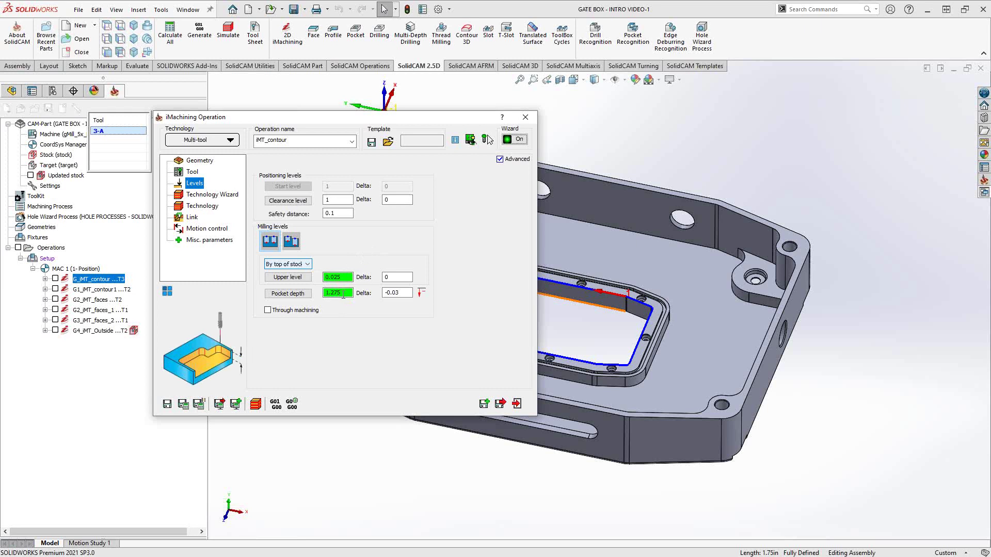
pyautogui.click(288, 293)
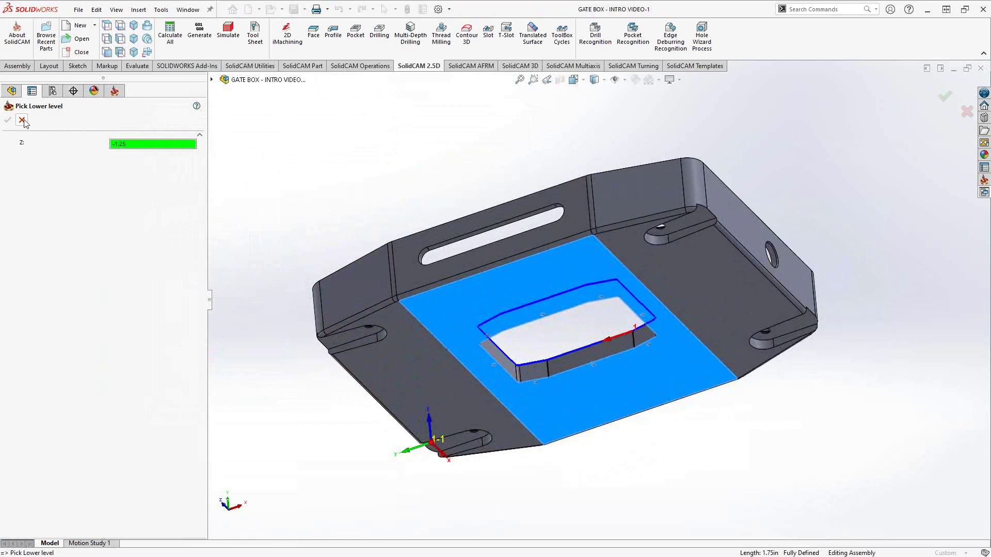
pyautogui.click(7, 120)
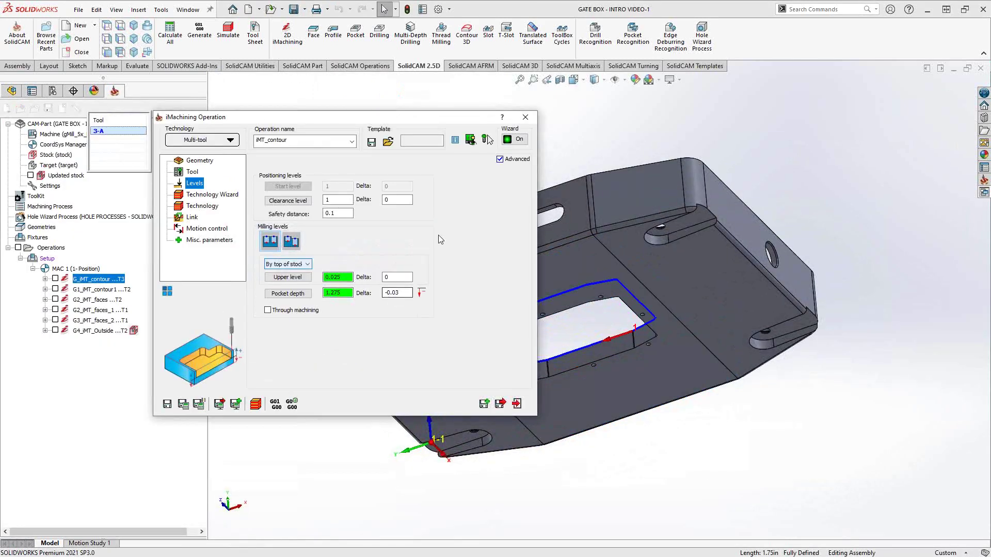
pyautogui.moveTo(605, 209); pyautogui.dragTo(600, 301, button='middle')
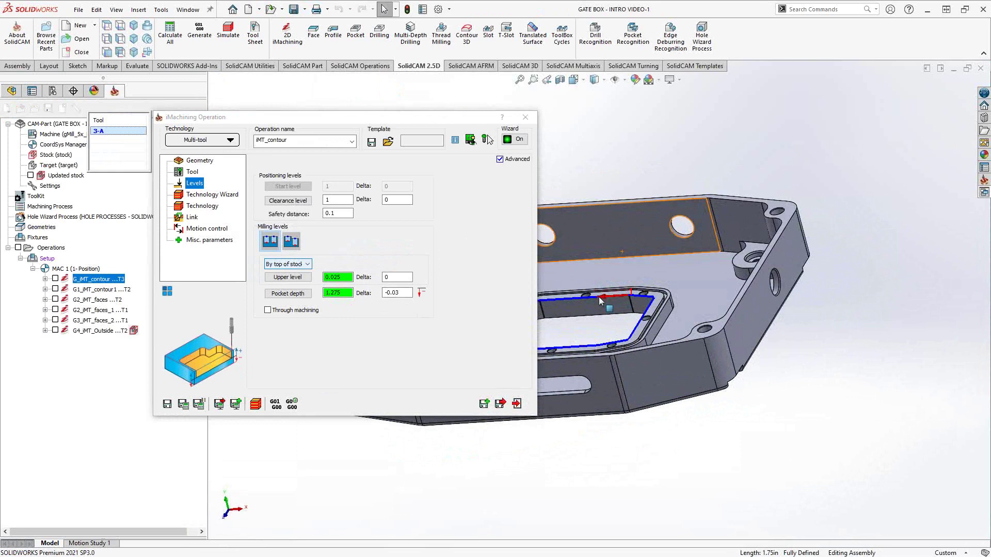
# Step: Set the Technology Wizard's step down to user-defined with 5 steps after examining the cutting conditions preview
pyautogui.click(205, 197)
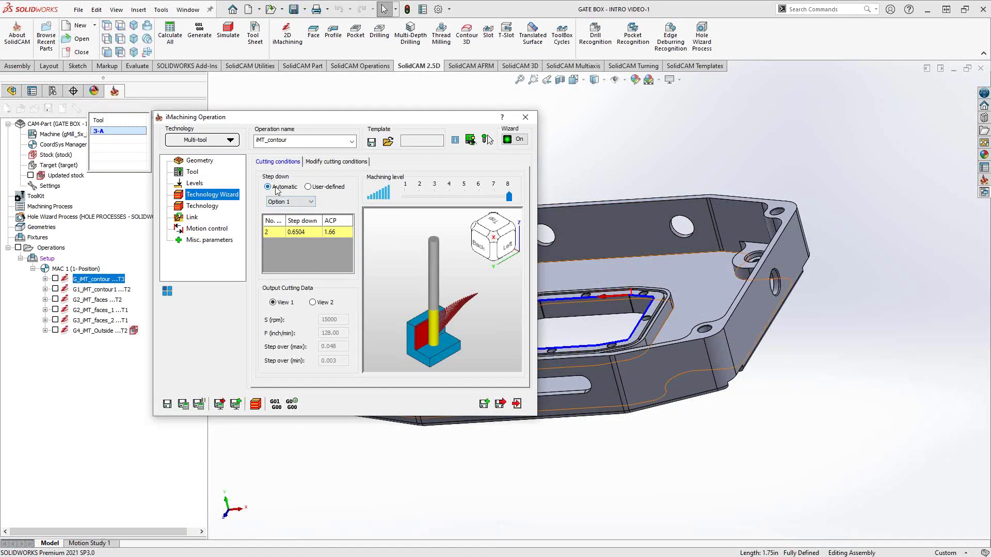
pyautogui.moveTo(407, 319); pyautogui.dragTo(438, 313, button='middle')
pyautogui.scroll(3, 435, 340)
pyautogui.click(438, 302)
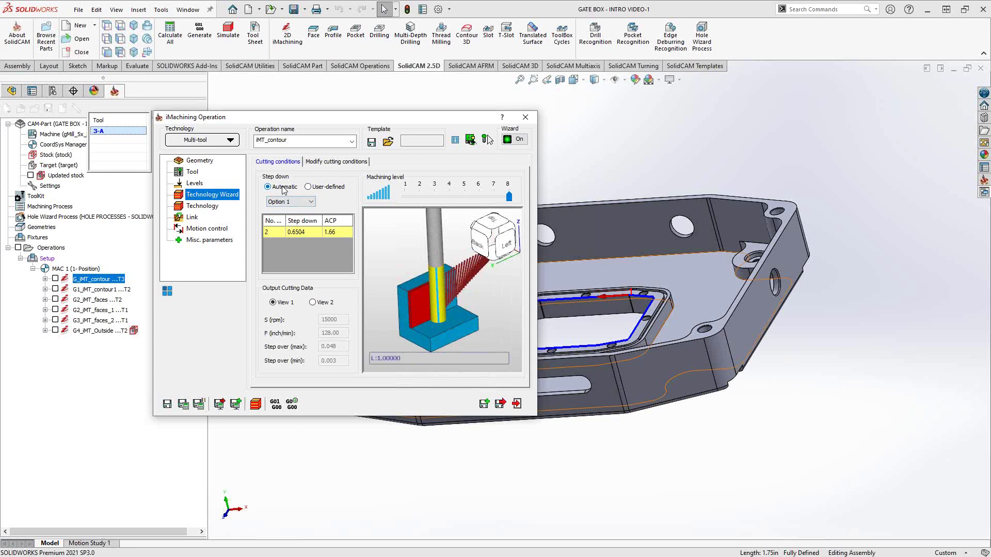
pyautogui.click(323, 191)
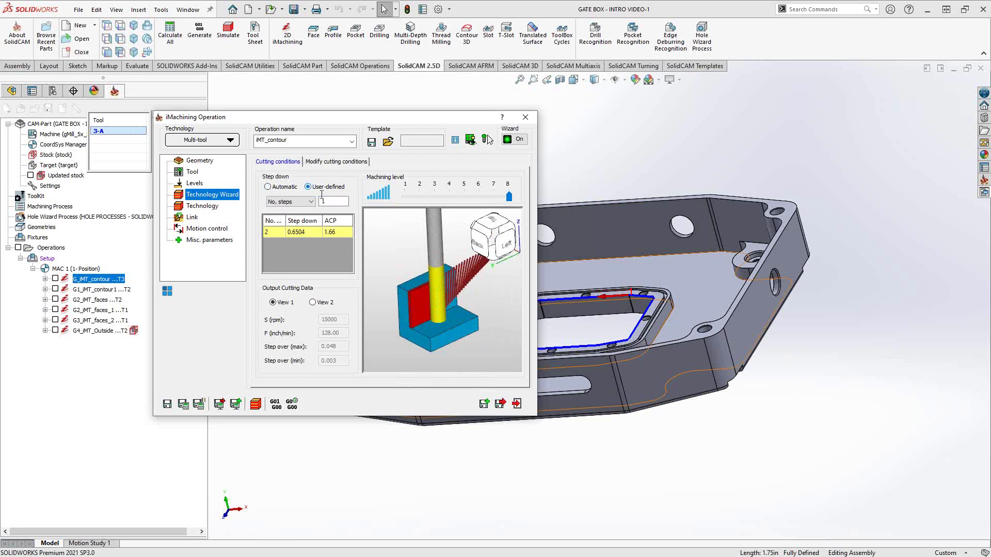
pyautogui.doubleClick(325, 201)
pyautogui.write('5')
pyautogui.click(293, 256)
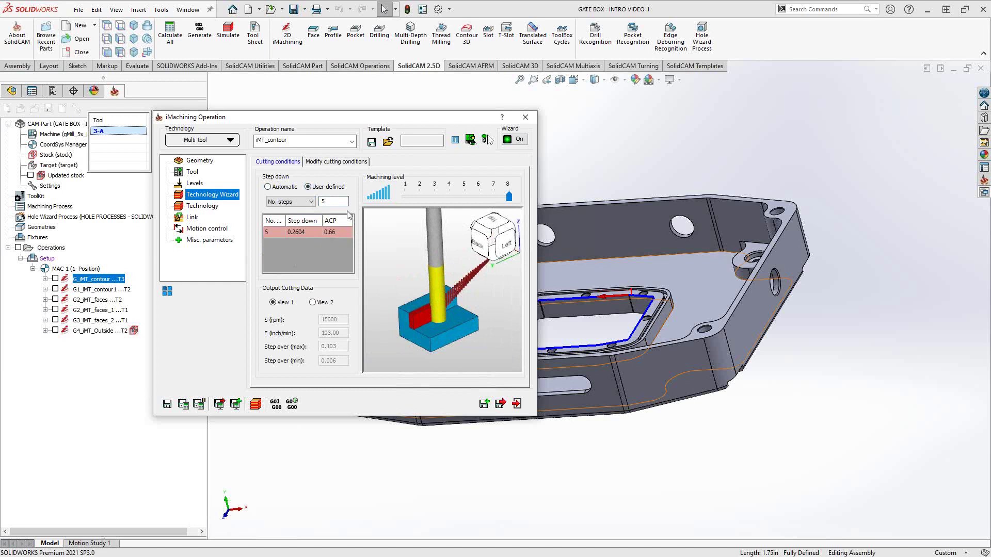
# Step: Try a user-defined step down of 0.1 in the Technology Wizard and return the step down to Automatic
pyautogui.click(308, 202)
pyautogui.click(289, 218)
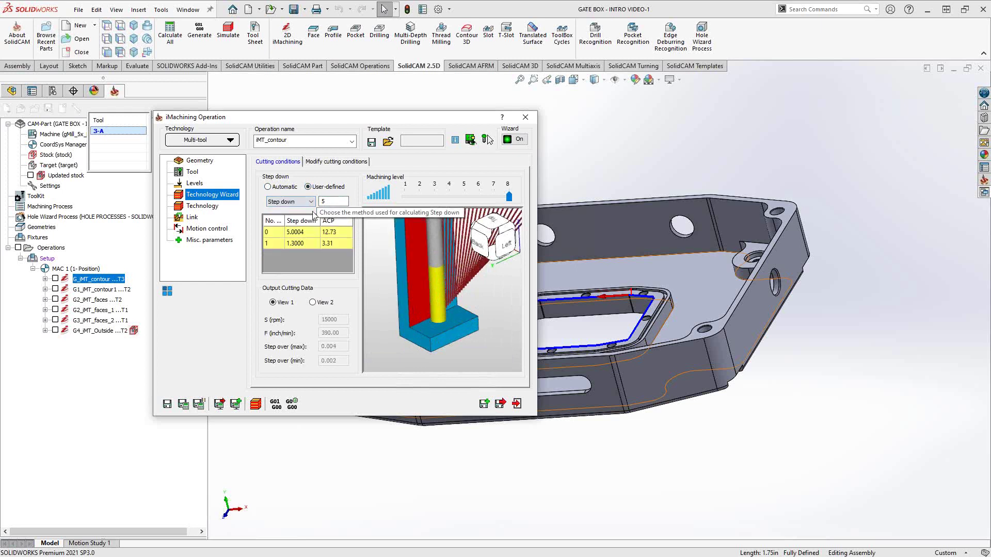
pyautogui.write('.1')
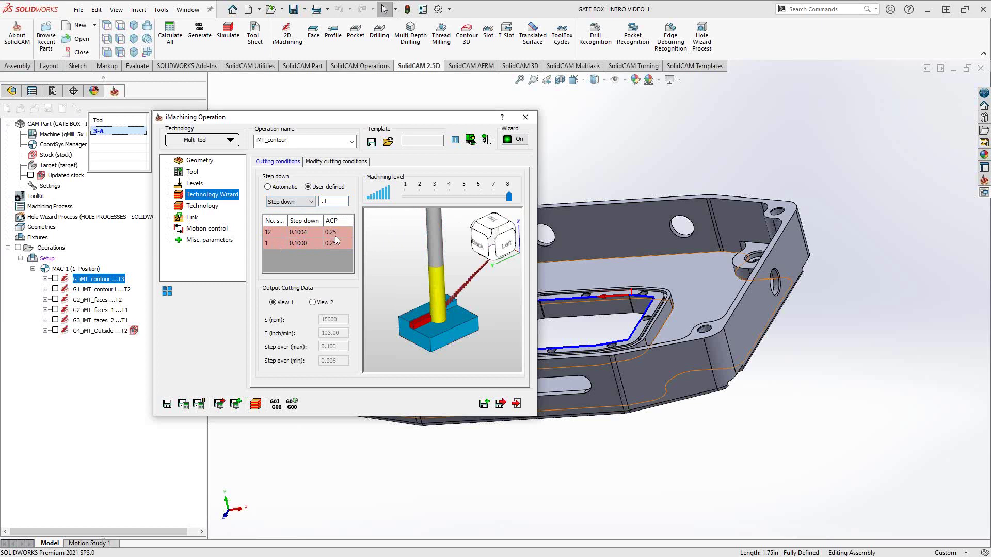
pyautogui.click(268, 187)
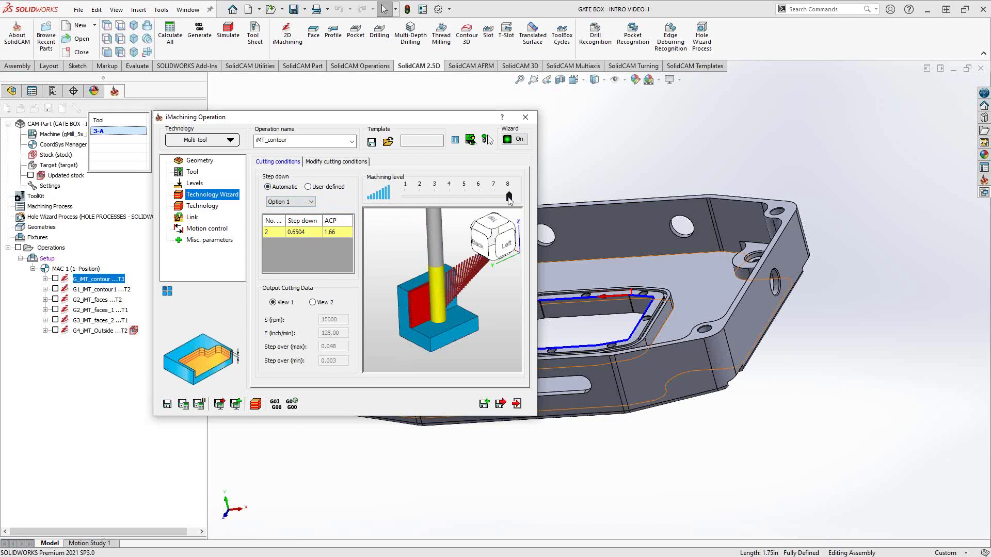
# Step: Examine the machining level setting and inspect the cutting conditions preview up close from another angle
pyautogui.moveTo(508, 198)
pyautogui.mouseDown()
pyautogui.moveTo(405, 196)
pyautogui.moveTo(509, 197)
pyautogui.mouseUp()
pyautogui.moveTo(392, 305); pyautogui.dragTo(432, 287)
pyautogui.scroll(4, 438, 285)
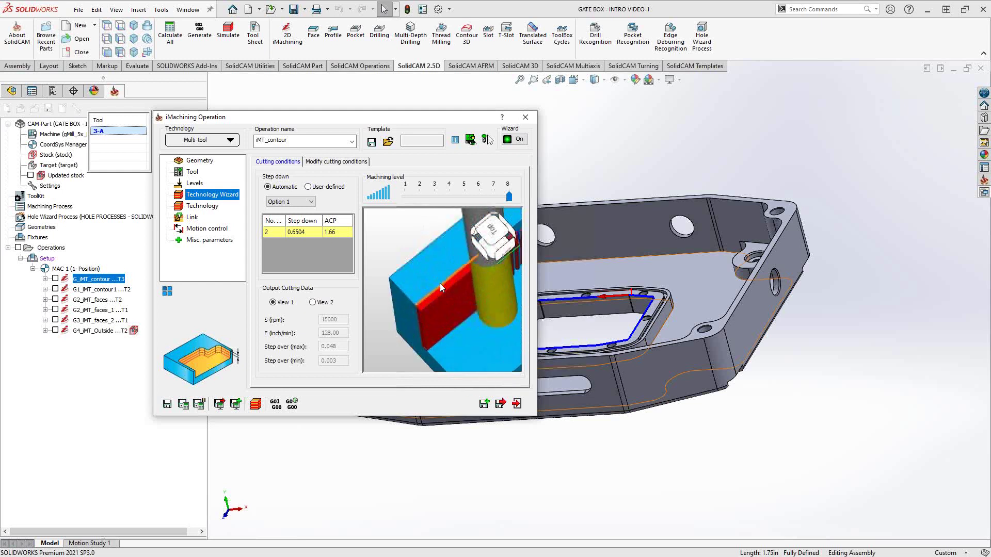
pyautogui.moveTo(510, 197)
pyautogui.mouseDown()
pyautogui.moveTo(406, 196)
pyautogui.moveTo(509, 200)
pyautogui.mouseUp()
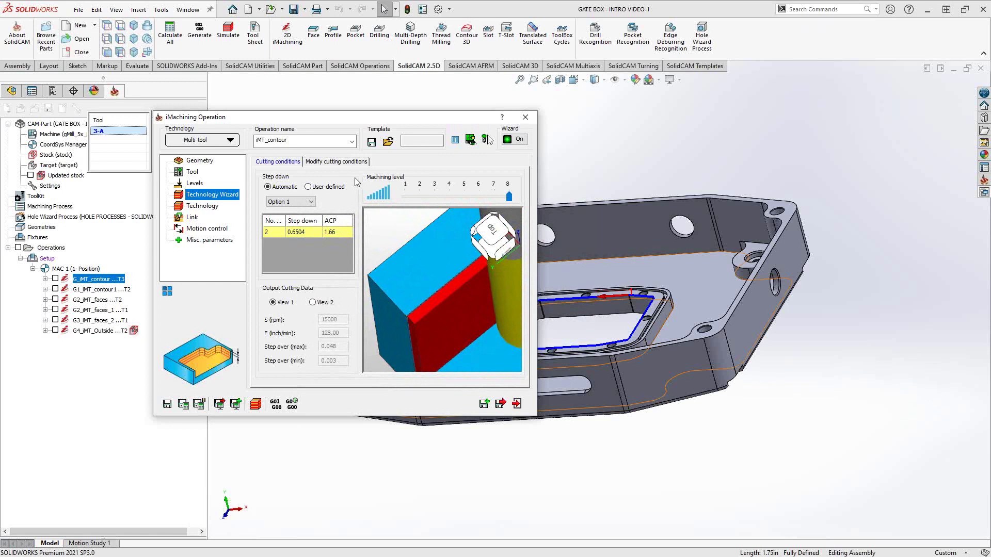
# Step: Review the modifiable cutting conditions, toggling the Max. Spin override and Turbo Mode and restoring both
pyautogui.click(347, 163)
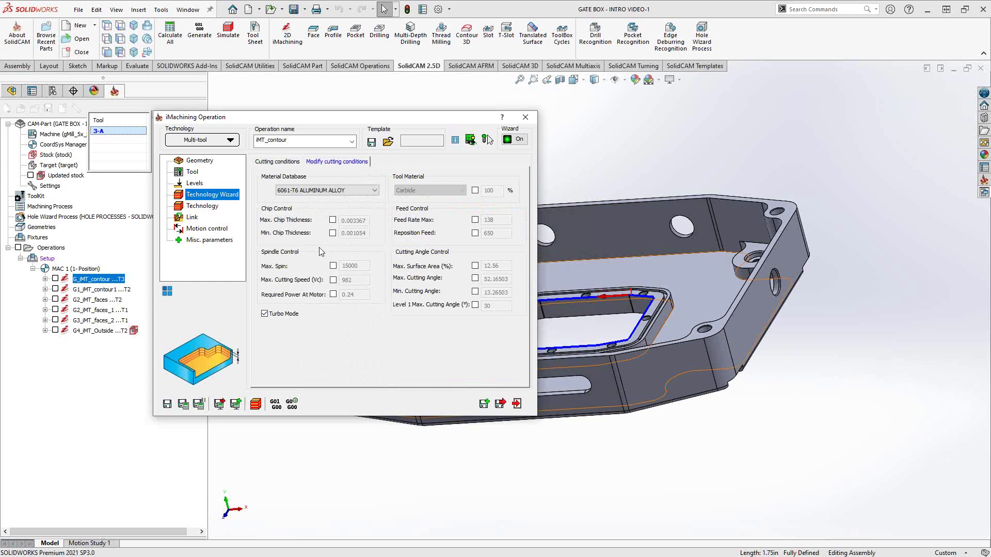
pyautogui.click(333, 266)
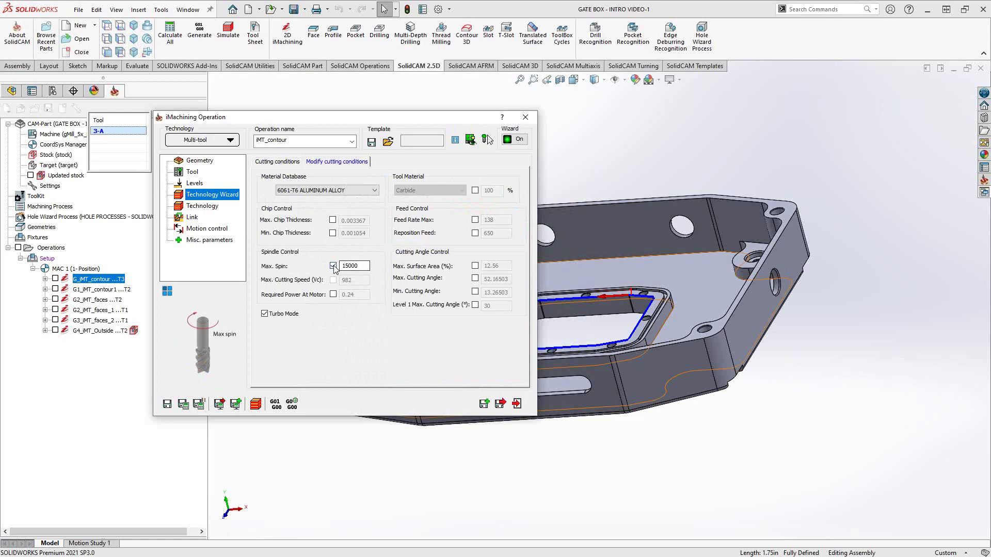
pyautogui.click(333, 266)
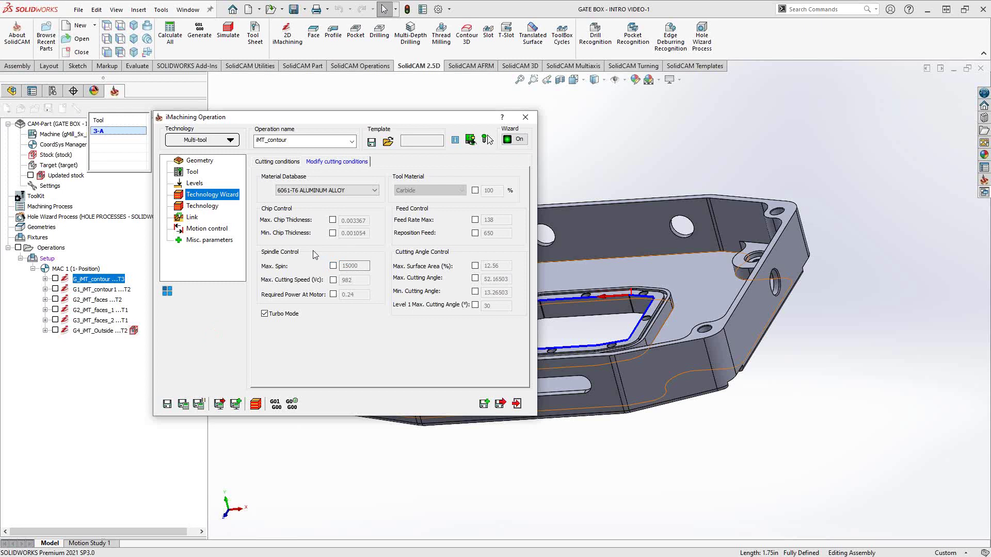
pyautogui.click(265, 315)
pyautogui.click(265, 315)
pyautogui.click(276, 162)
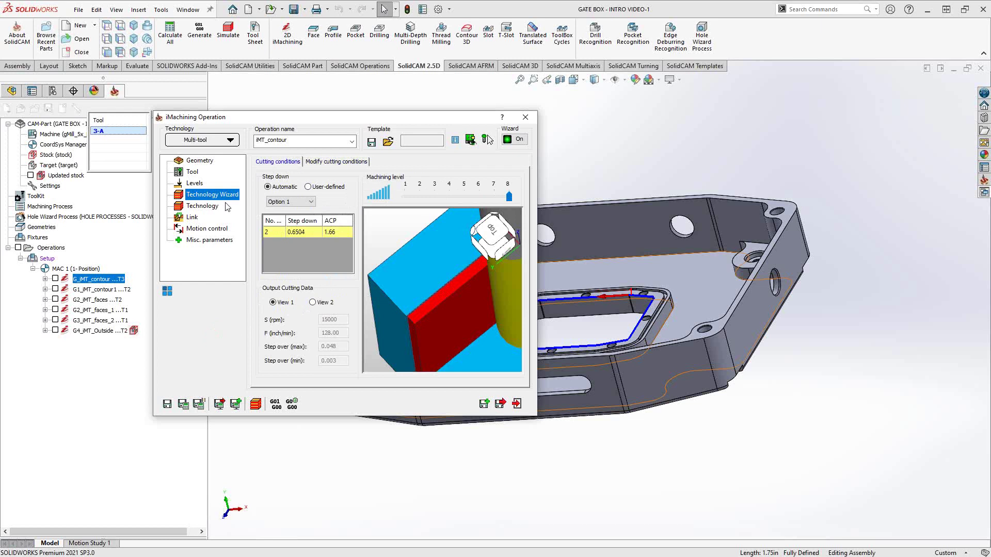
# Step: Review the Technology parameters, switching the iMachining Wizard off and back on to compare the step down and cutting angle fields
pyautogui.click(202, 208)
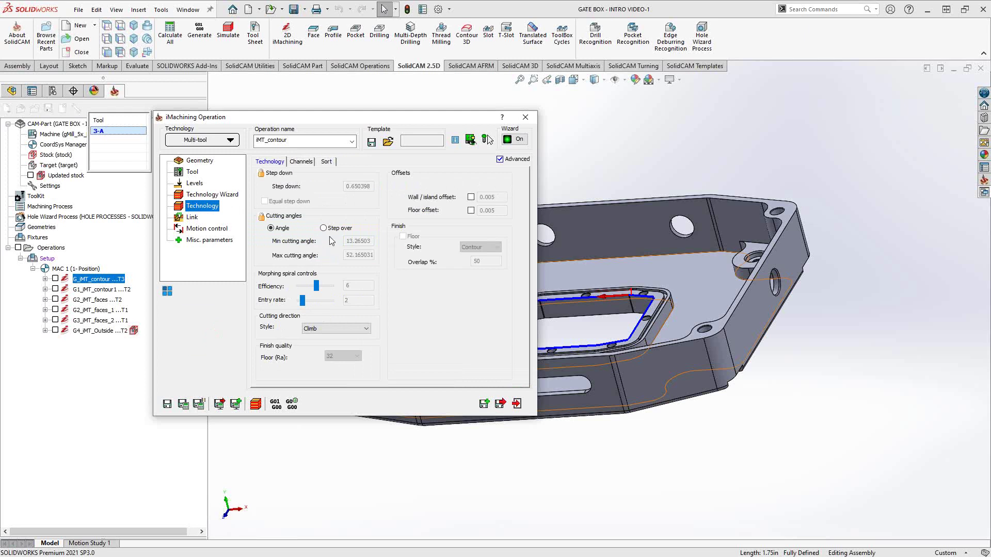
pyautogui.moveTo(331, 240)
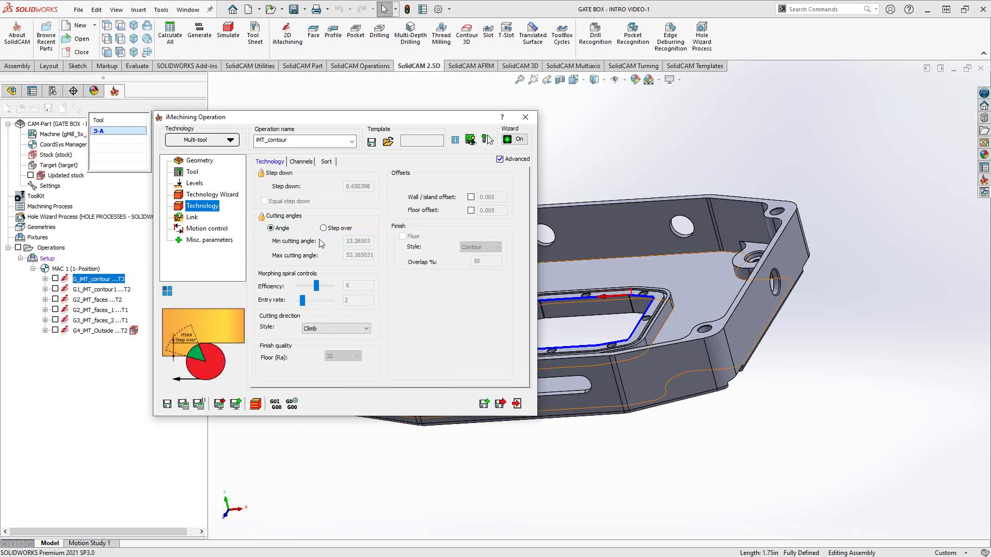
pyautogui.click(516, 141)
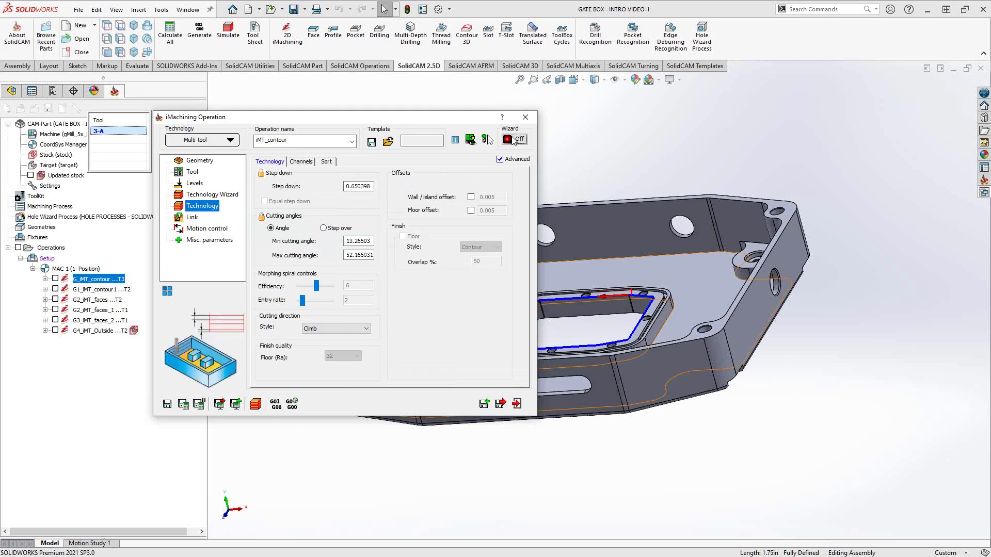
pyautogui.click(516, 141)
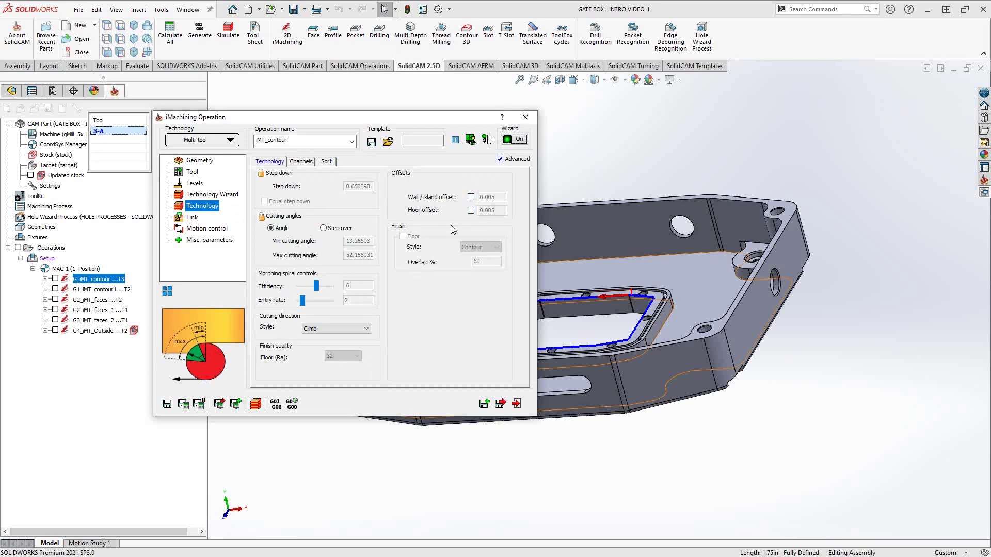
# Step: Review the Link settings, toggling the ramping angle override and Center cutting and restoring both, and check the Pre-Drilling options
pyautogui.click(190, 218)
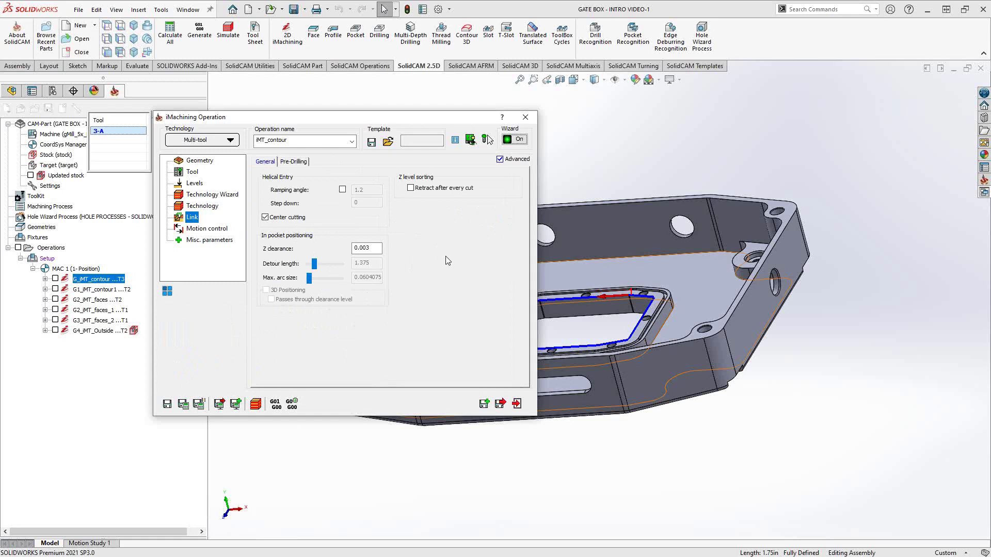
pyautogui.click(342, 190)
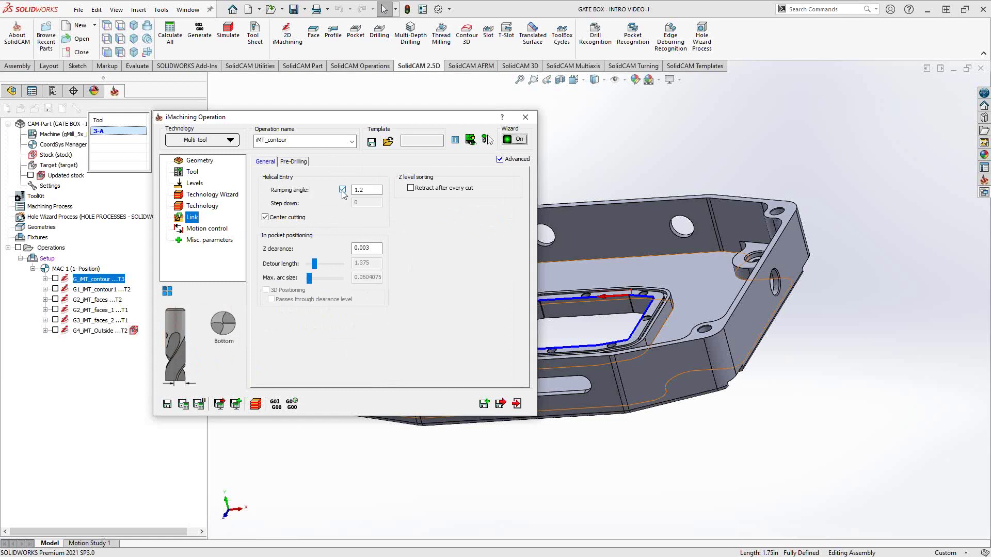
pyautogui.click(343, 190)
pyautogui.click(265, 218)
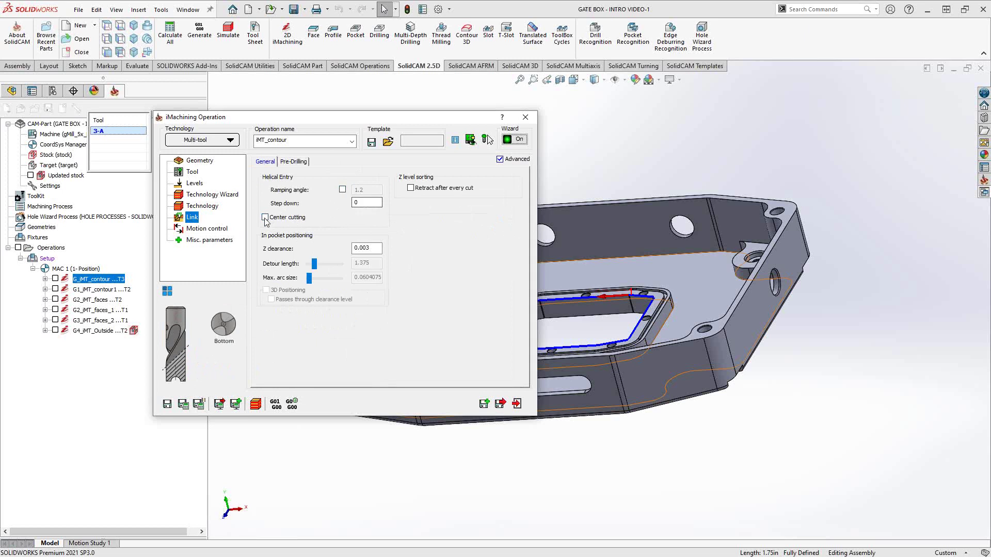
pyautogui.click(265, 217)
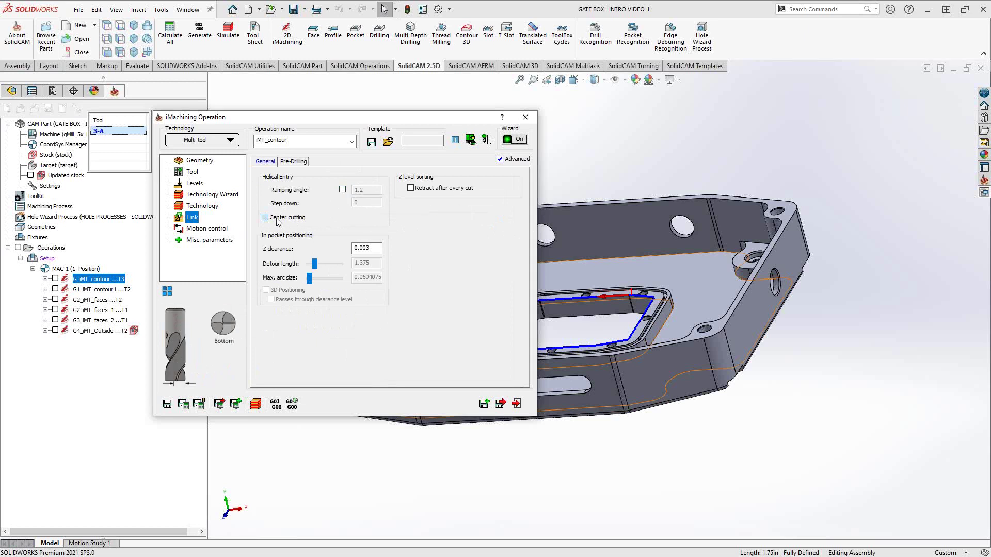
pyautogui.click(294, 162)
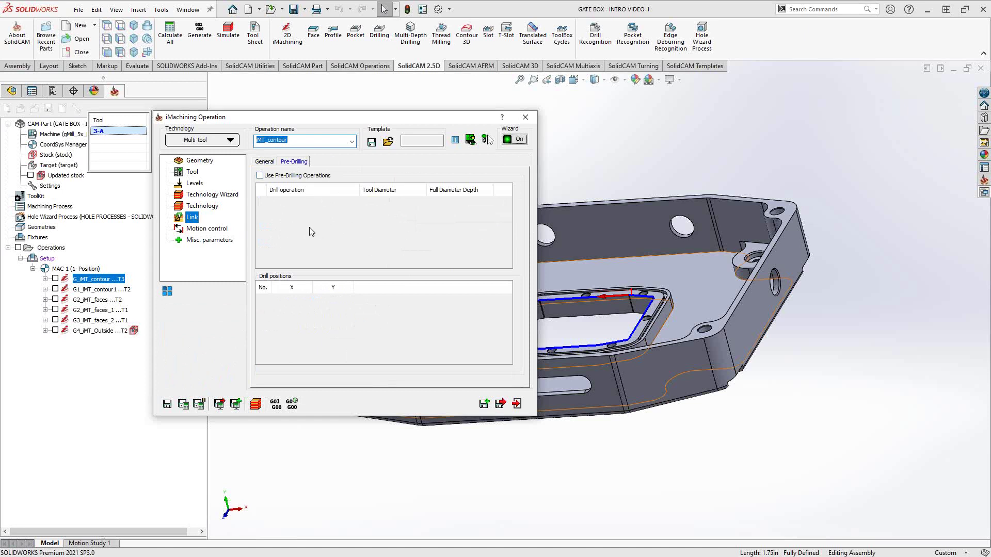
pyautogui.click(262, 163)
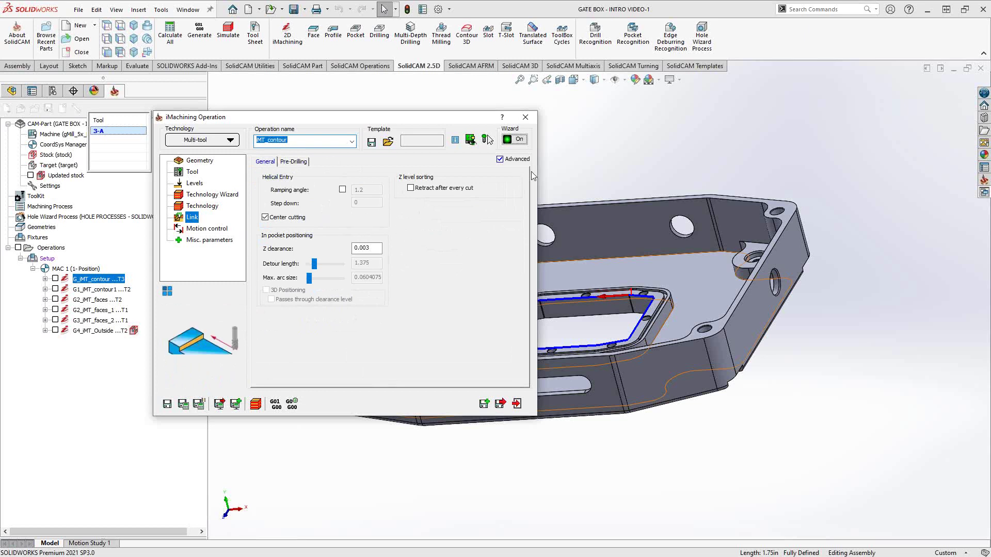
# Step: Close the contour operation and display its toolpath, inspecting the helical entry and cutting levels in the central window
pyautogui.click(139, 258)
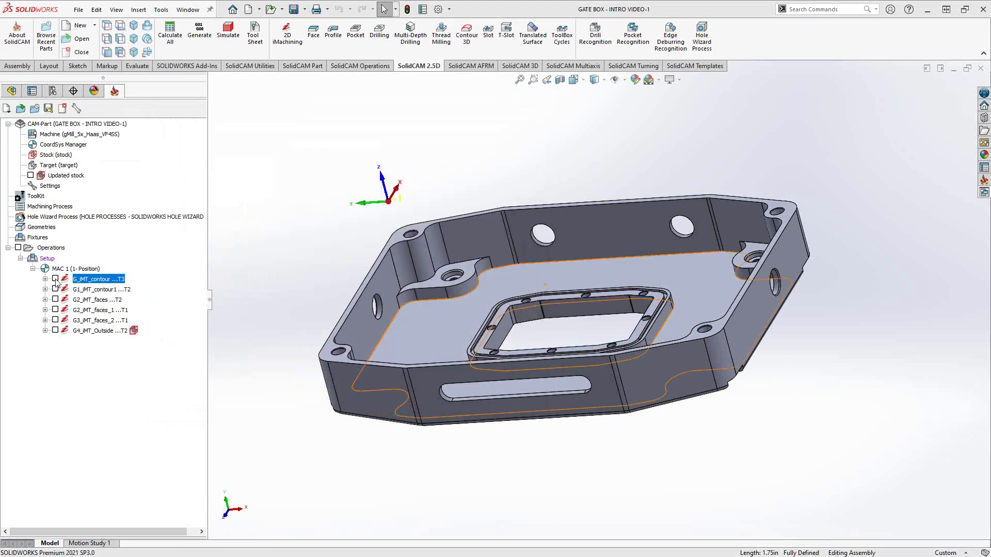
pyautogui.click(55, 279)
pyautogui.moveTo(511, 305); pyautogui.dragTo(544, 239, button='middle')
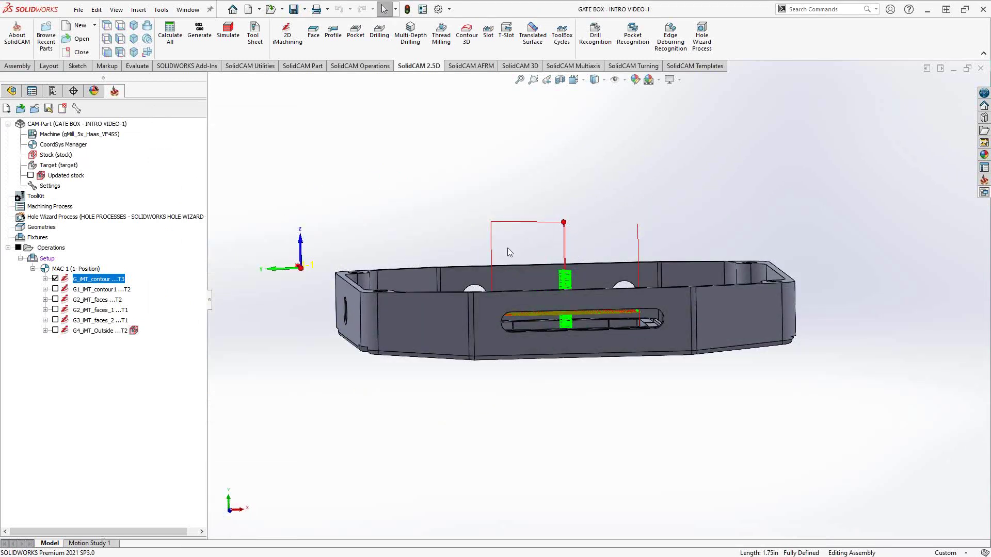
pyautogui.moveTo(507, 252); pyautogui.dragTo(561, 261, button='middle')
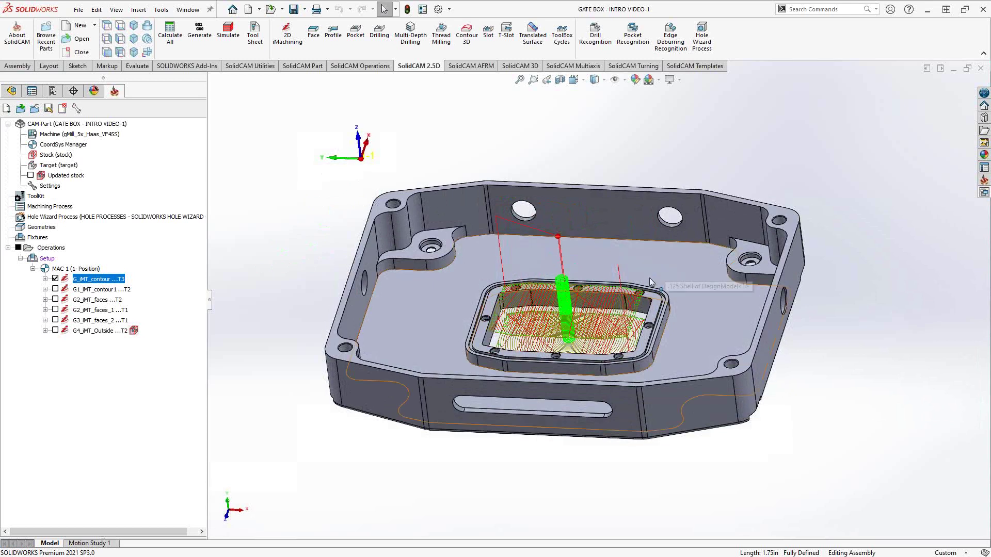
pyautogui.scroll(5, 593, 280)
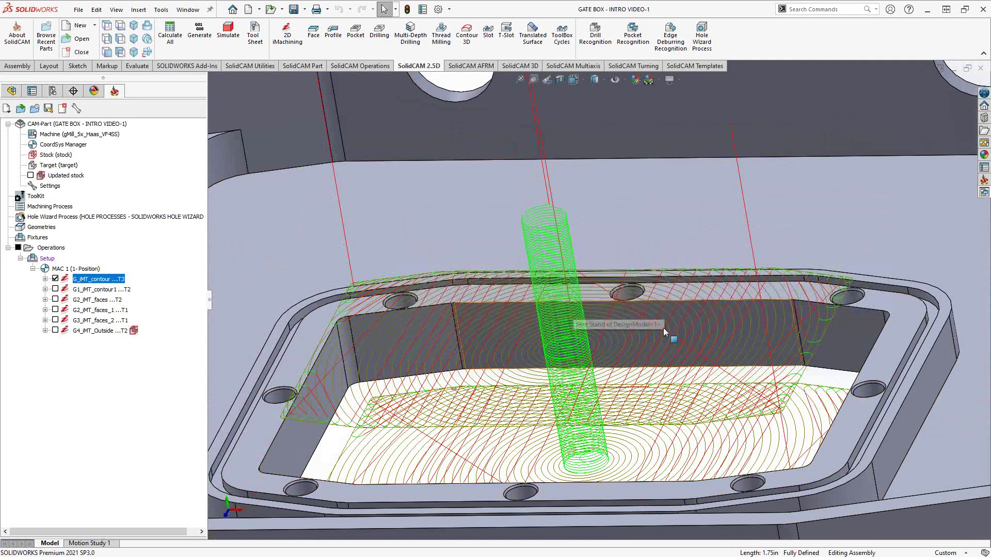
# Step: Examine the contour toolpath's morphing spiral and corner moves in a view normal to the pocket floor and at an angle
pyautogui.rightClick(800, 216)
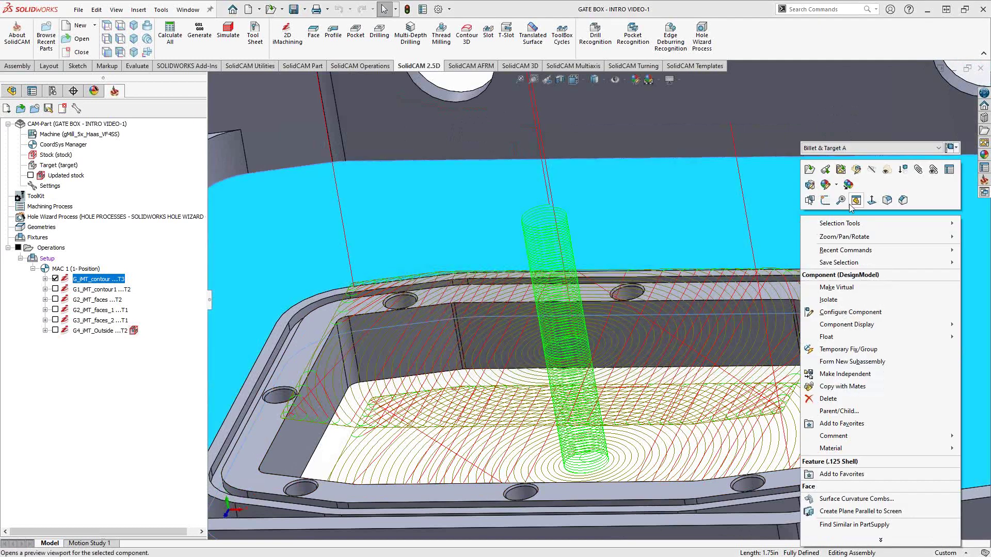
pyautogui.click(856, 200)
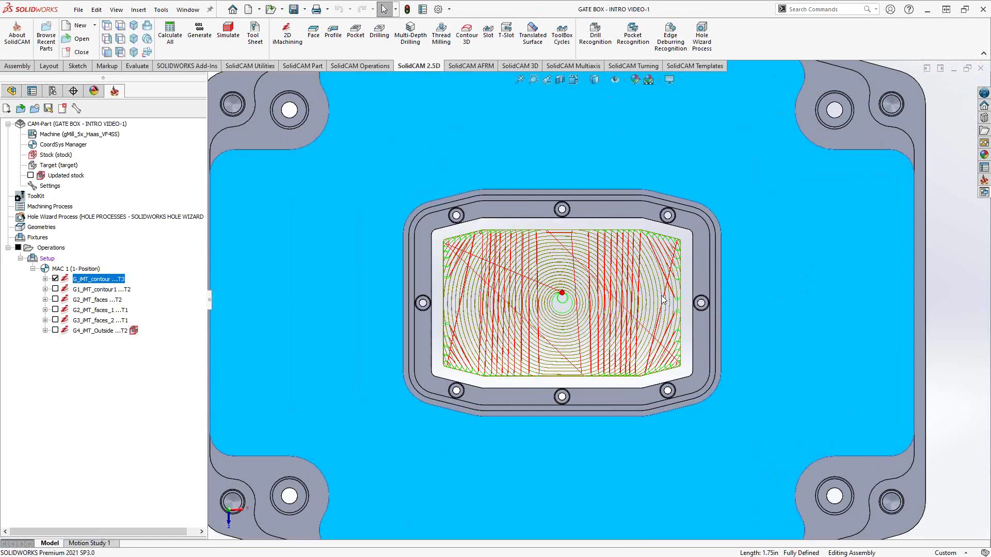
pyautogui.scroll(-1, 664, 299)
pyautogui.scroll(-2, 533, 302)
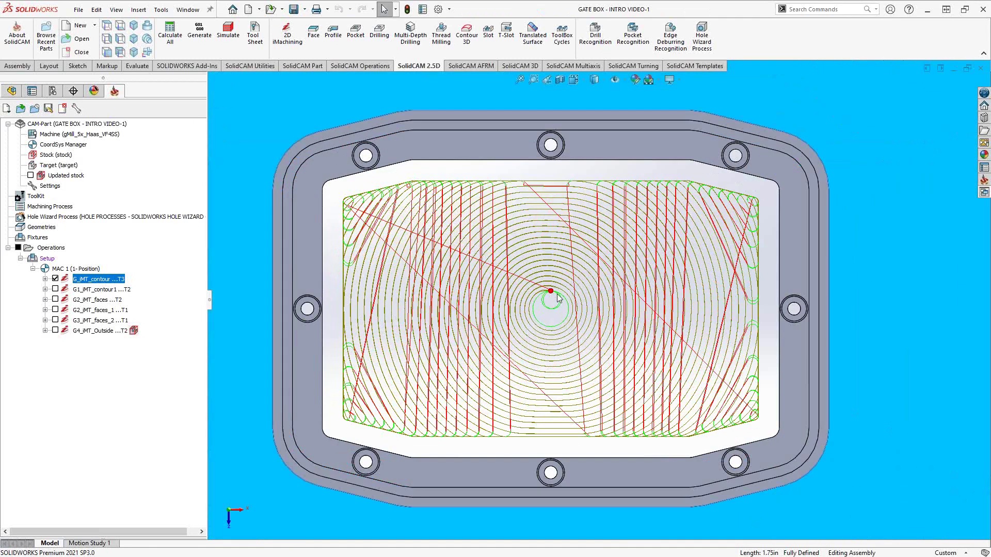
pyautogui.scroll(-1, 588, 302)
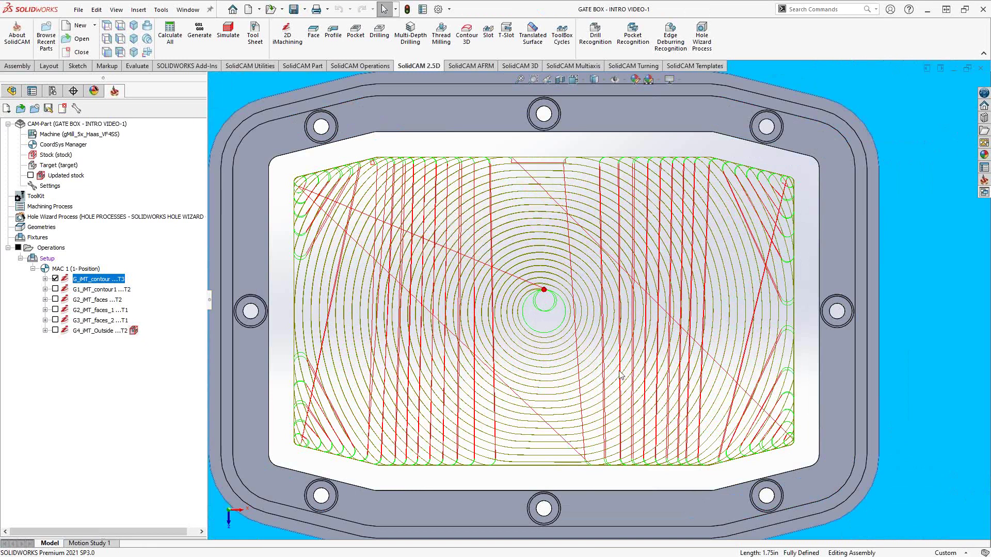
pyautogui.moveTo(619, 368); pyautogui.dragTo(593, 349, button='middle')
pyautogui.scroll(3, 600, 349)
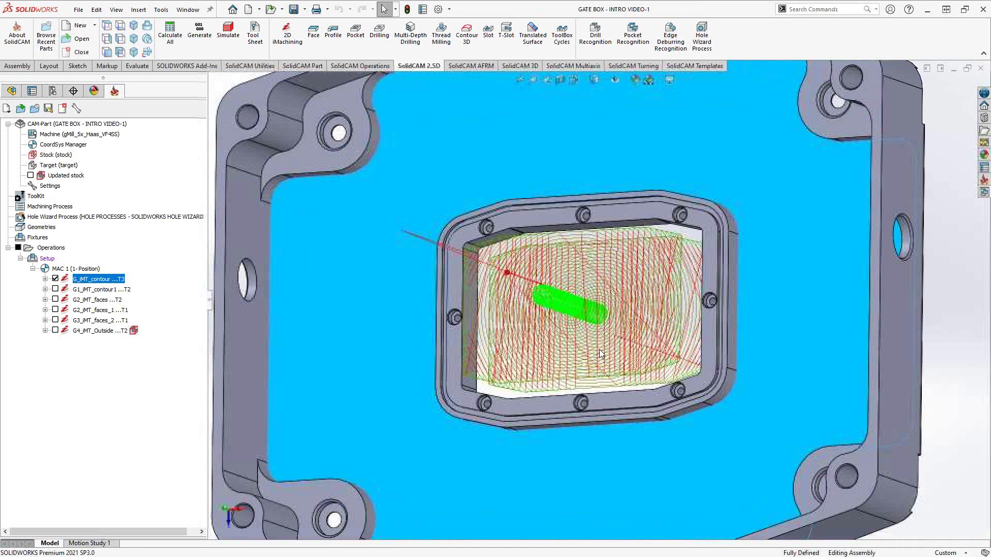
pyautogui.rightClick(785, 264)
pyautogui.click(858, 211)
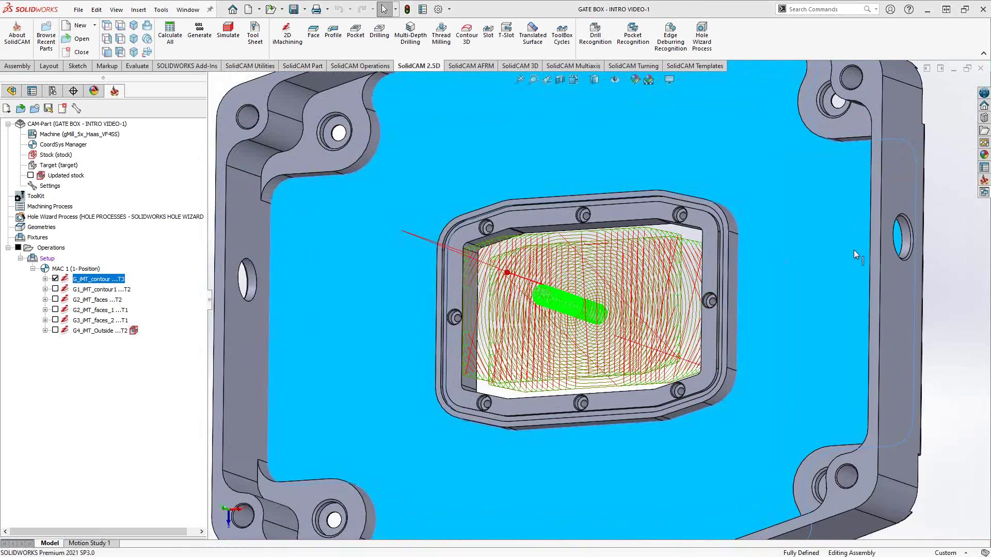
pyautogui.scroll(-1, 621, 287)
pyautogui.scroll(-4, 612, 297)
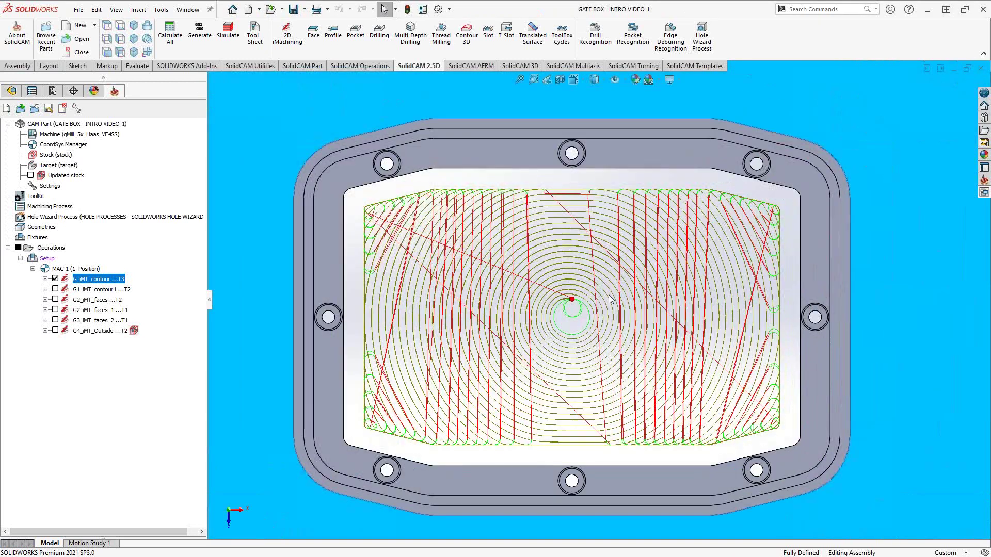
pyautogui.scroll(-1, 609, 302)
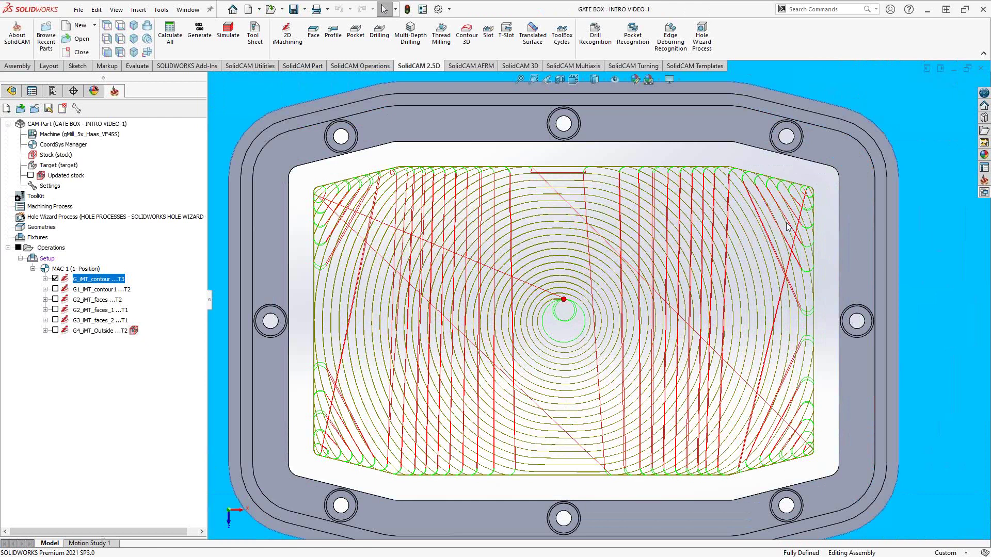
pyautogui.scroll(-1, 787, 227)
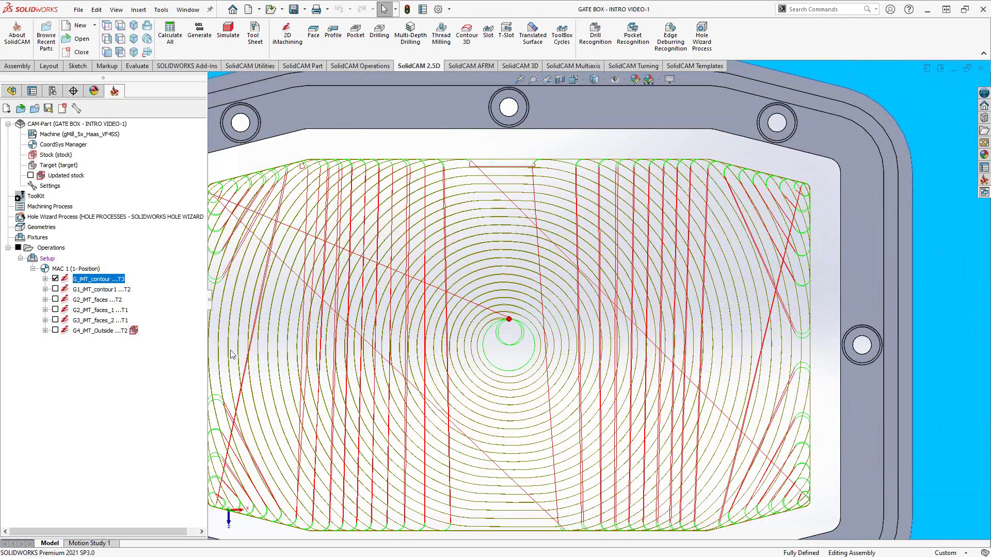
# Step: Hide the first contour operation's toolpath and open the G1_iMT_contour1 operation for editing
pyautogui.click(55, 280)
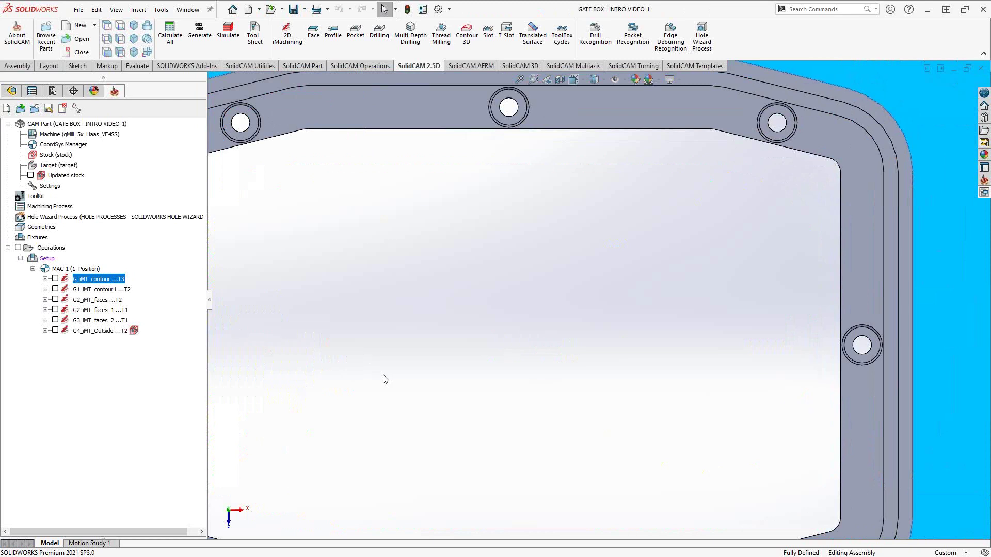
pyautogui.moveTo(401, 351)
pyautogui.mouseDown(button='middle')
pyautogui.moveTo(398, 284)
pyautogui.moveTo(428, 348)
pyautogui.moveTo(399, 370)
pyautogui.mouseUp(button='middle')
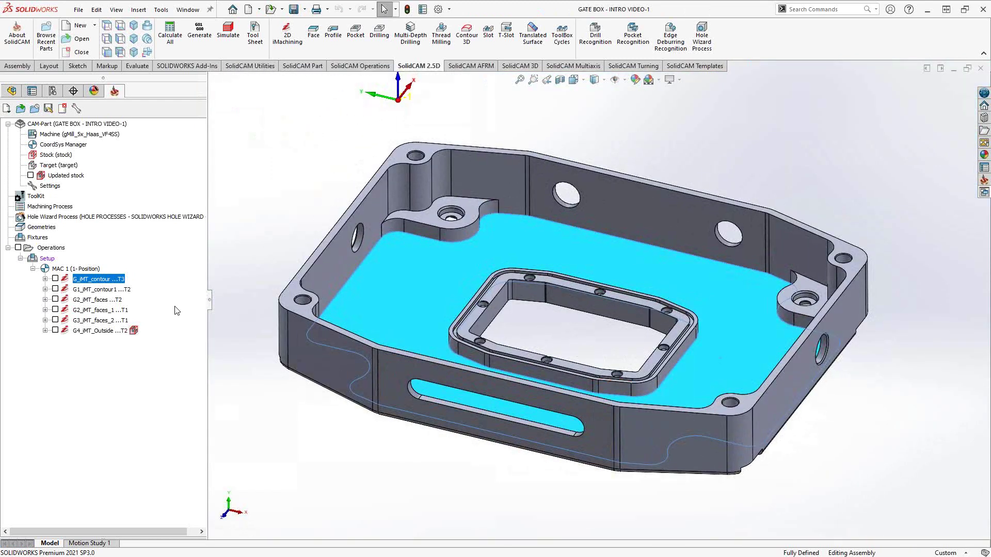
pyautogui.click(81, 291)
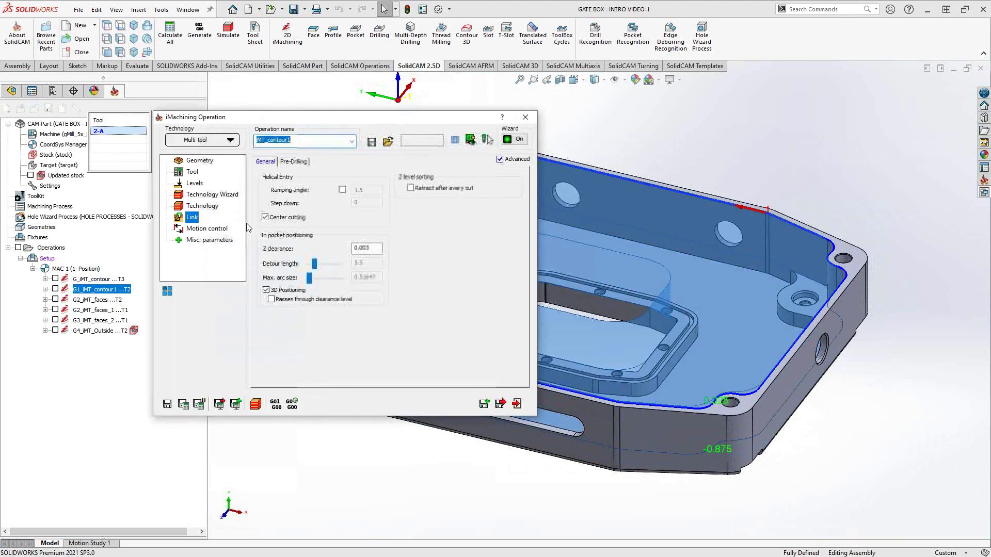
# Step: Review the Geometry, Stock, Tool and Levels settings of the G1_iMT_contour1 operation against the pocket's contour chain
pyautogui.click(200, 161)
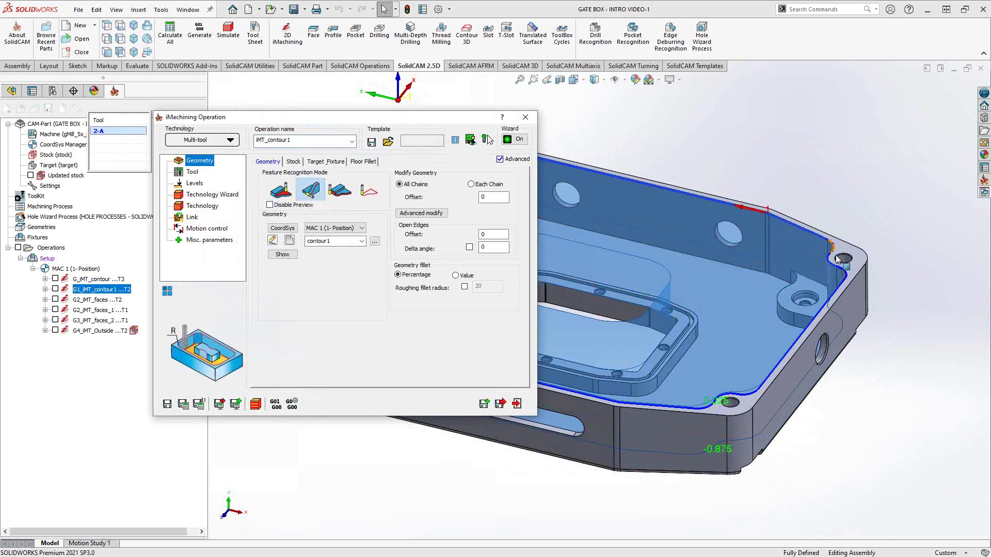
pyautogui.moveTo(764, 282); pyautogui.dragTo(749, 317, button='middle')
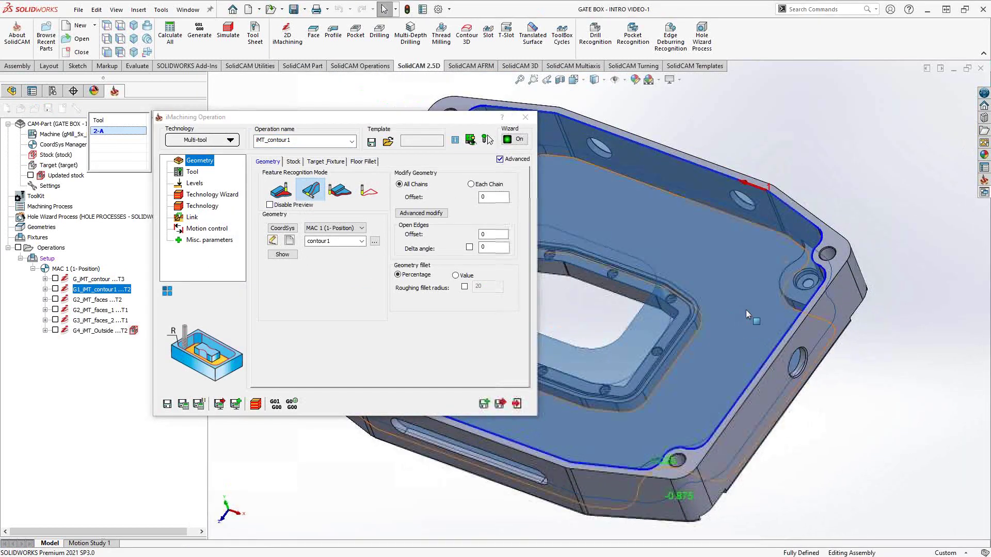
pyautogui.click(293, 162)
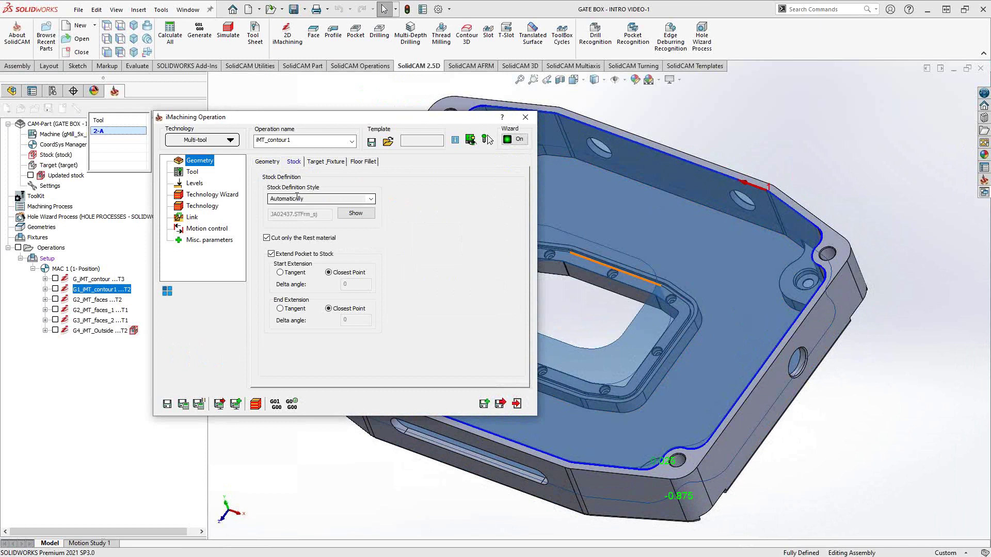
pyautogui.click(192, 172)
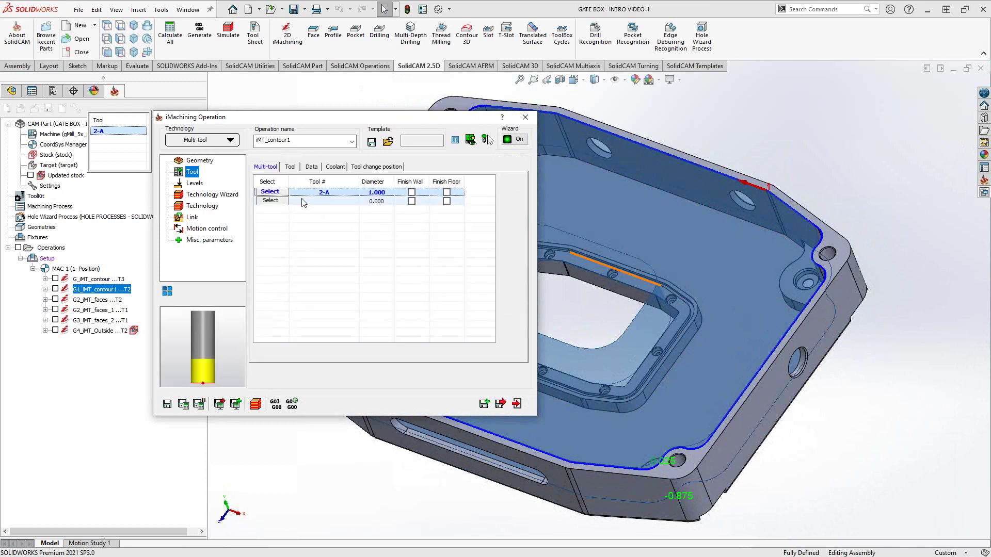
pyautogui.moveTo(754, 284); pyautogui.dragTo(762, 261, button='middle')
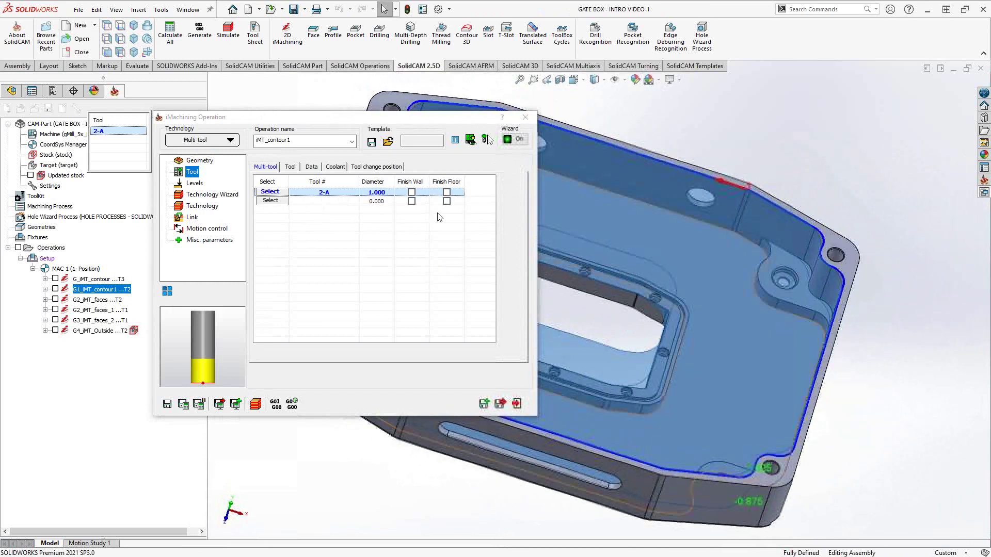
pyautogui.click(194, 183)
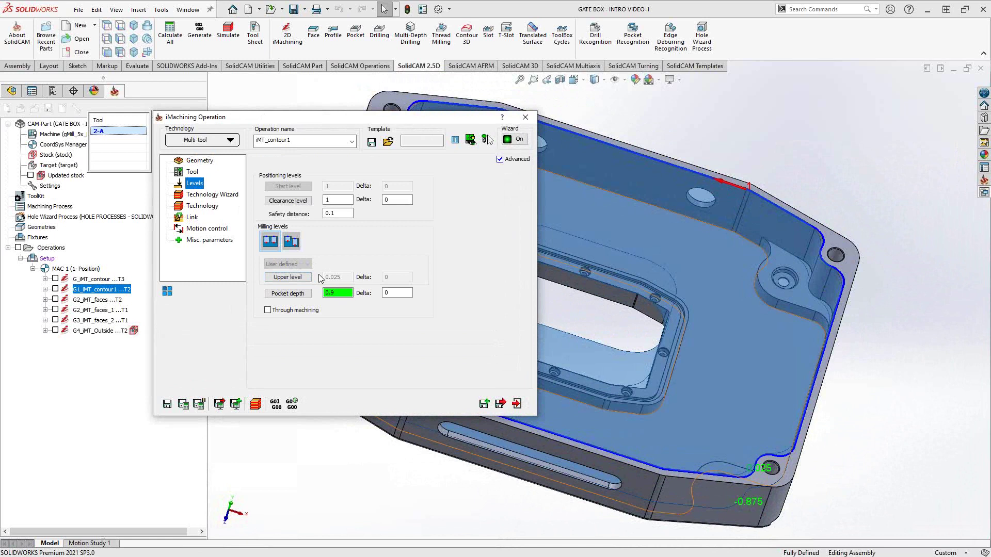
pyautogui.click(197, 161)
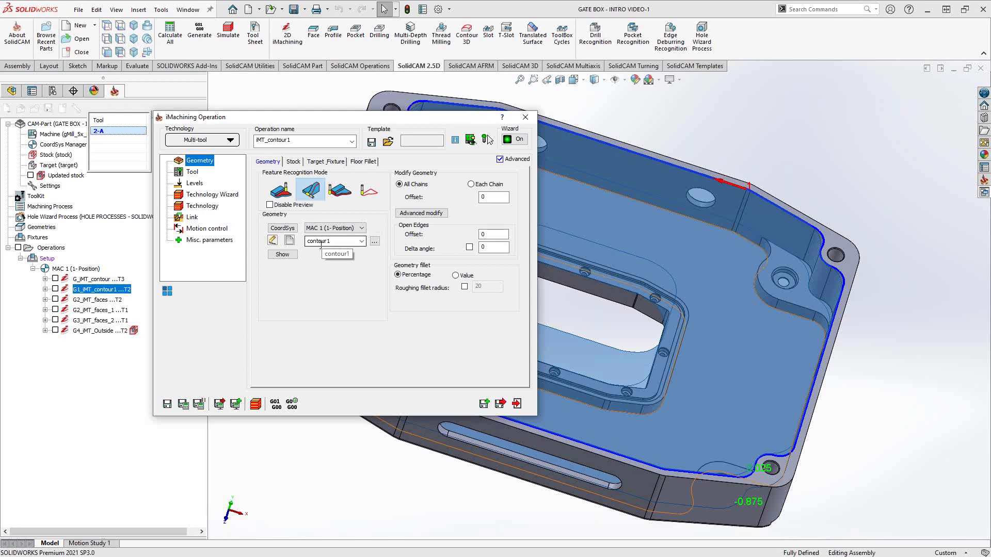
pyautogui.click(193, 182)
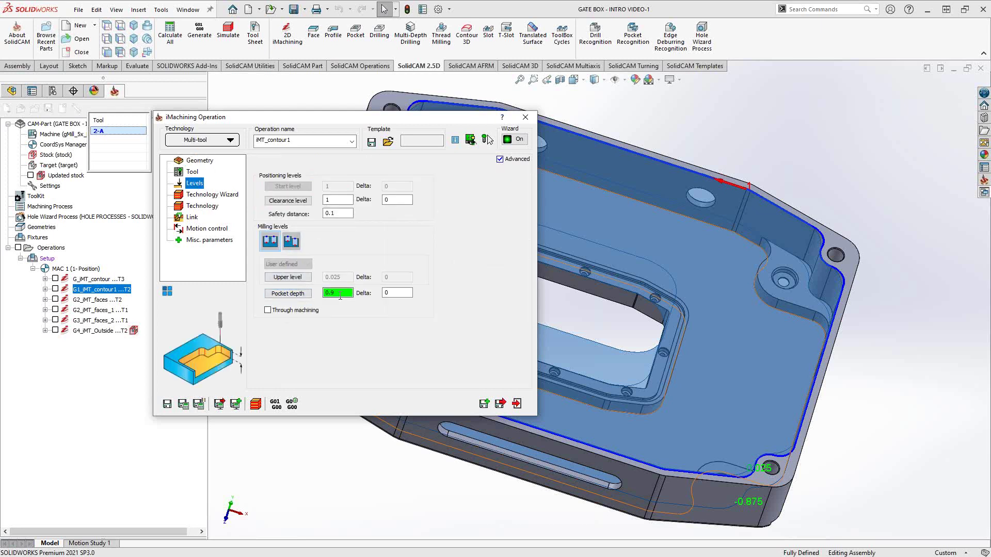
# Step: Try the pocket floor as the Pocket depth reference, and restore the depth by picking the corner boss's top face
pyautogui.click(288, 293)
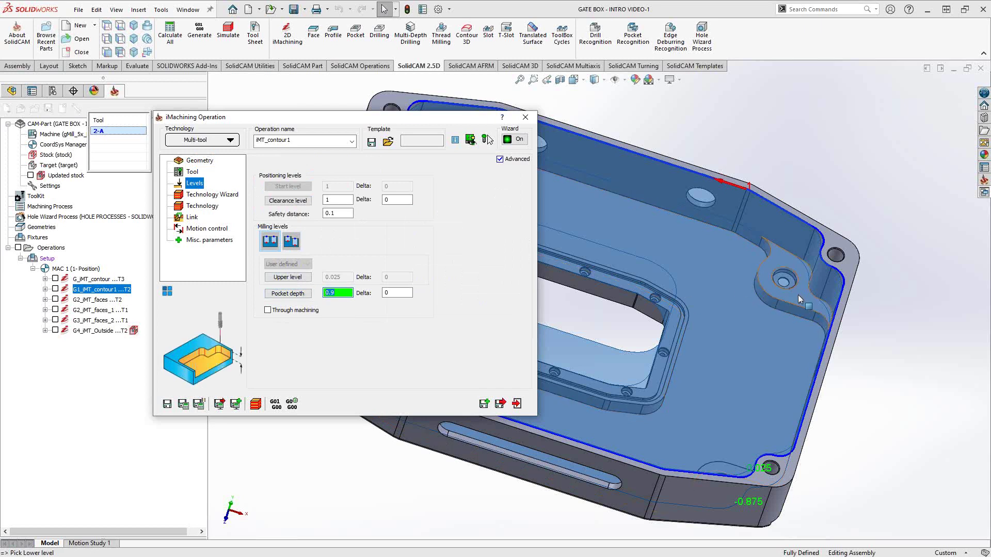
pyautogui.click(722, 274)
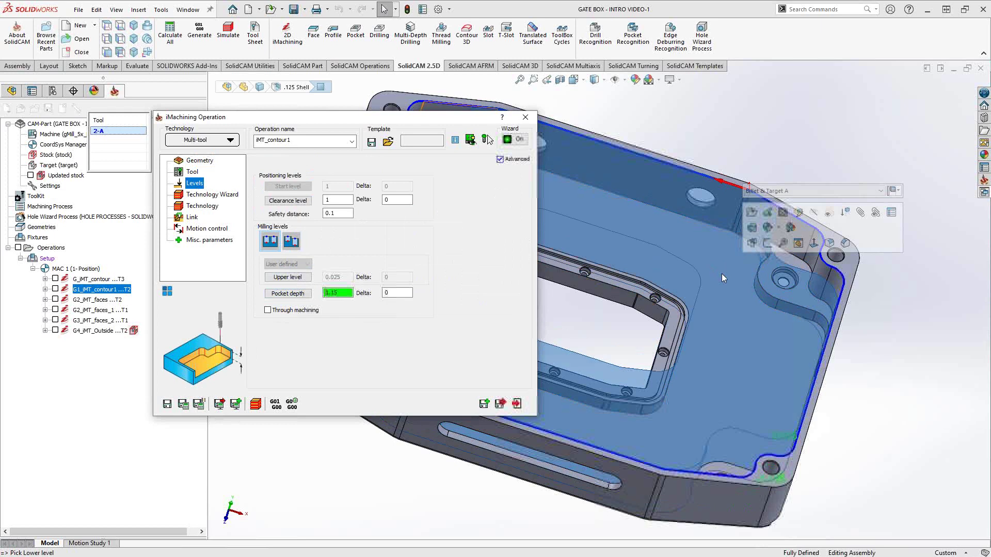
pyautogui.moveTo(702, 281); pyautogui.dragTo(652, 266, button='middle')
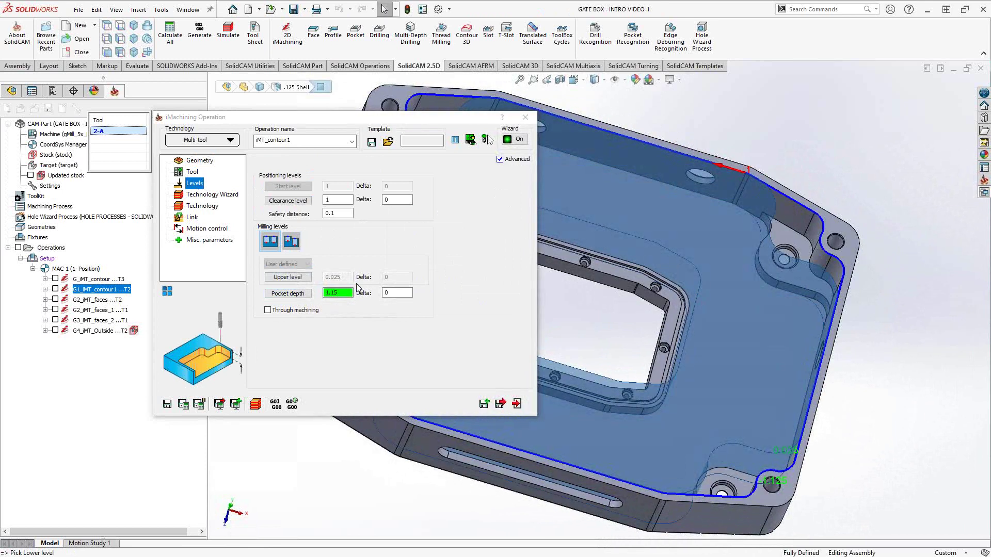
pyautogui.click(785, 276)
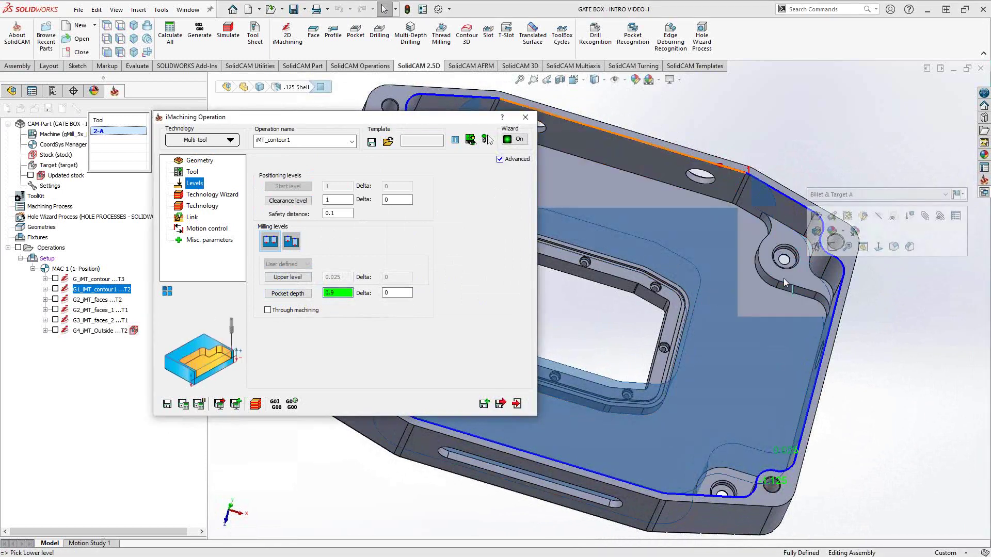
pyautogui.moveTo(783, 278); pyautogui.dragTo(726, 268, button='middle')
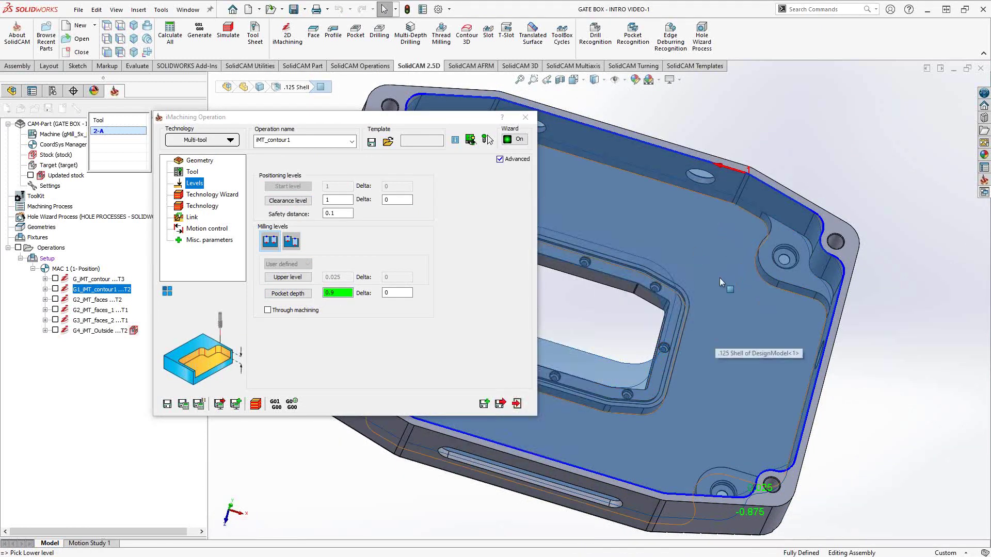
# Step: Examine the corner bosses and the contour chain around them at an angle and normal to the part's top face
pyautogui.moveTo(720, 278); pyautogui.dragTo(760, 202, button='middle')
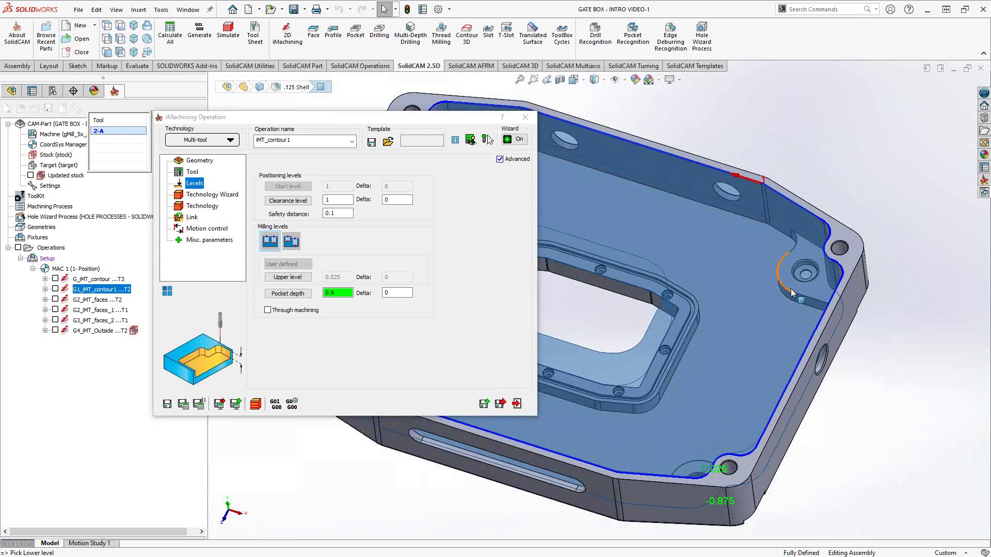
pyautogui.moveTo(743, 257); pyautogui.dragTo(716, 319, button='middle')
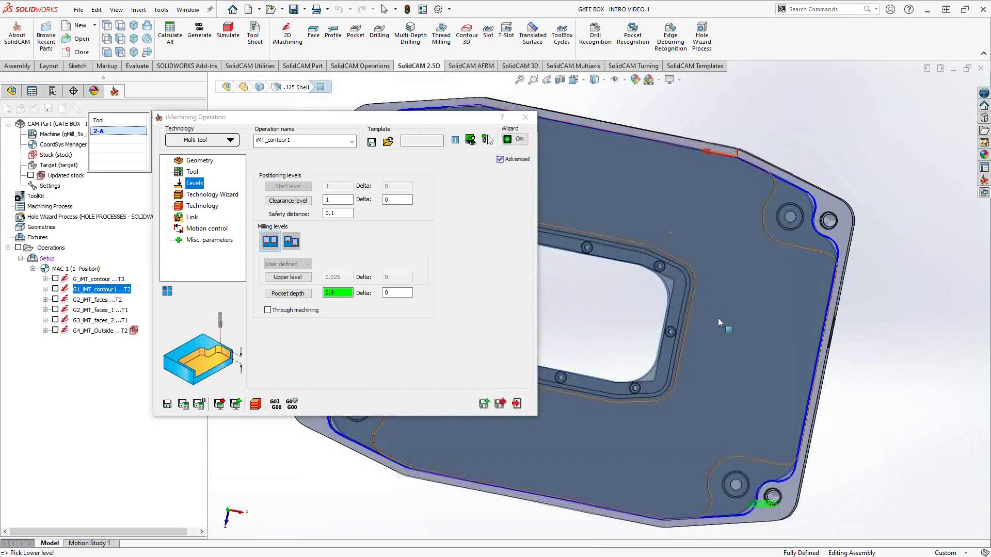
pyautogui.scroll(-8, 718, 318)
pyautogui.moveTo(709, 251); pyautogui.dragTo(730, 212, button='middle')
pyautogui.rightClick(729, 213)
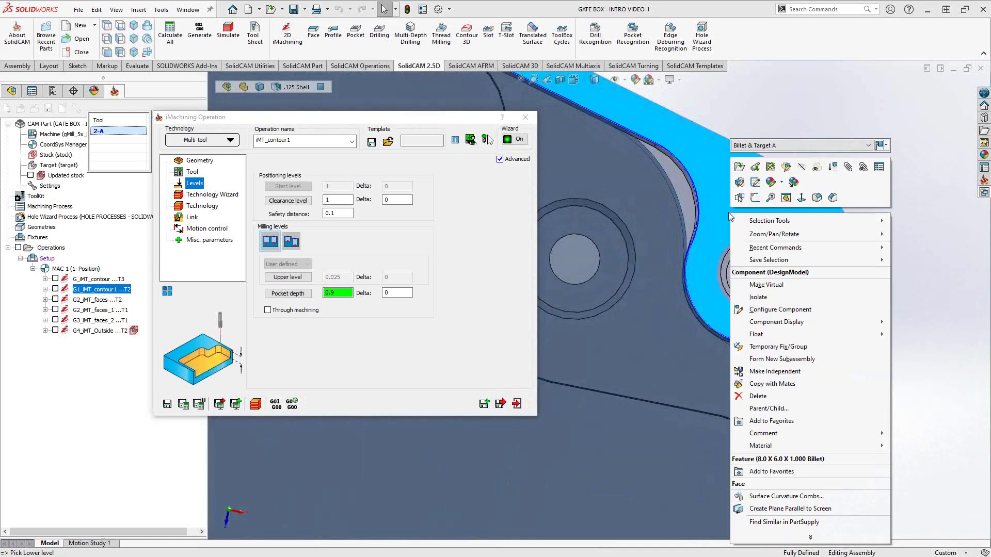
pyautogui.click(789, 211)
pyautogui.scroll(-6, 789, 210)
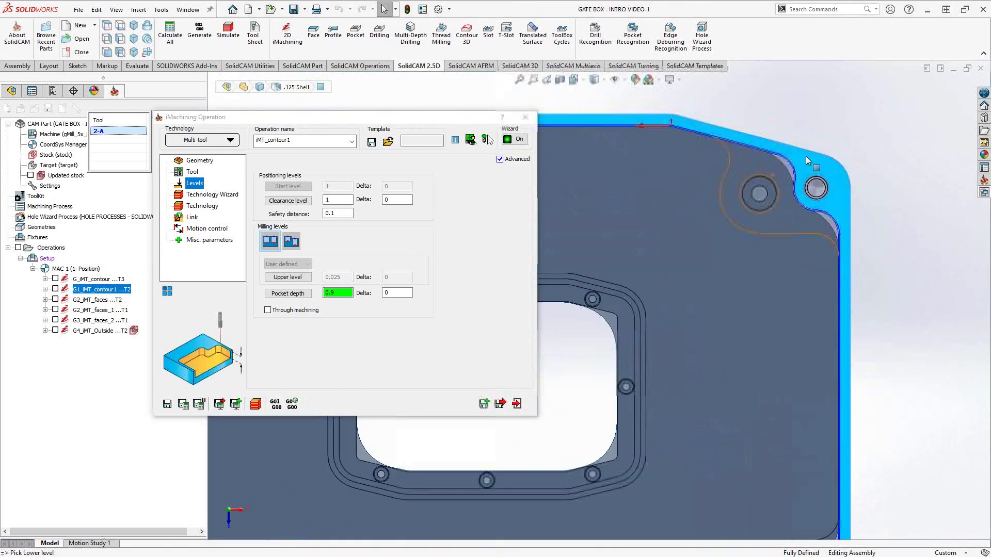
# Step: Check the Technology Wizard cutting conditions of the contour operation against the corner boss area and the whole pocket
pyautogui.click(192, 173)
pyautogui.click(185, 186)
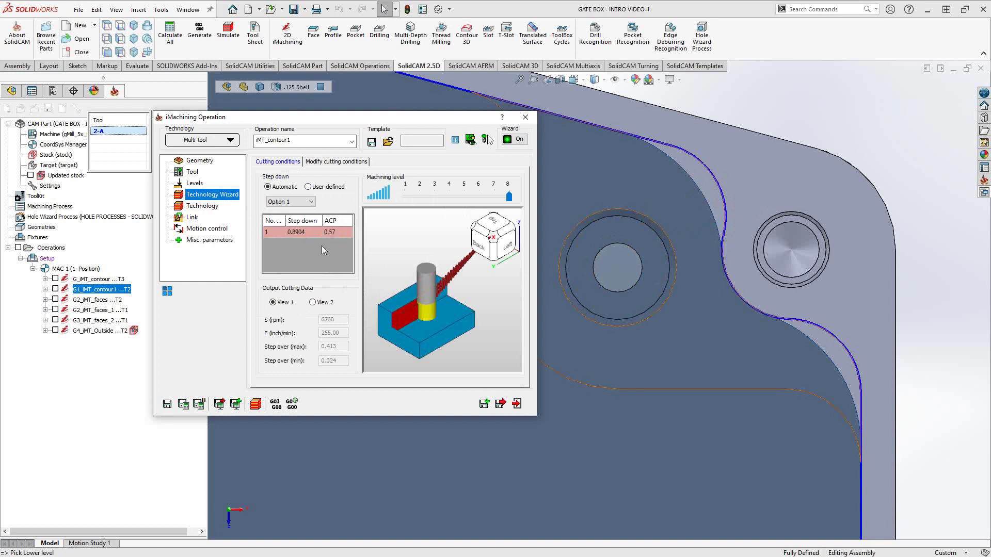
pyautogui.scroll(10, 664, 356)
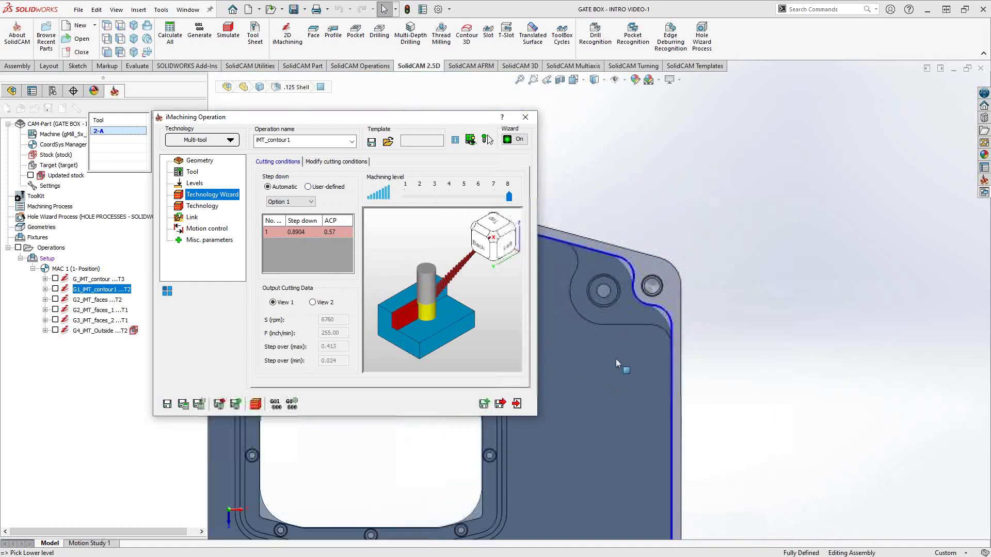
pyautogui.keyDown('ctrl'); pyautogui.moveTo(574, 347); pyautogui.dragTo(707, 302, button='middle'); pyautogui.keyUp('ctrl')
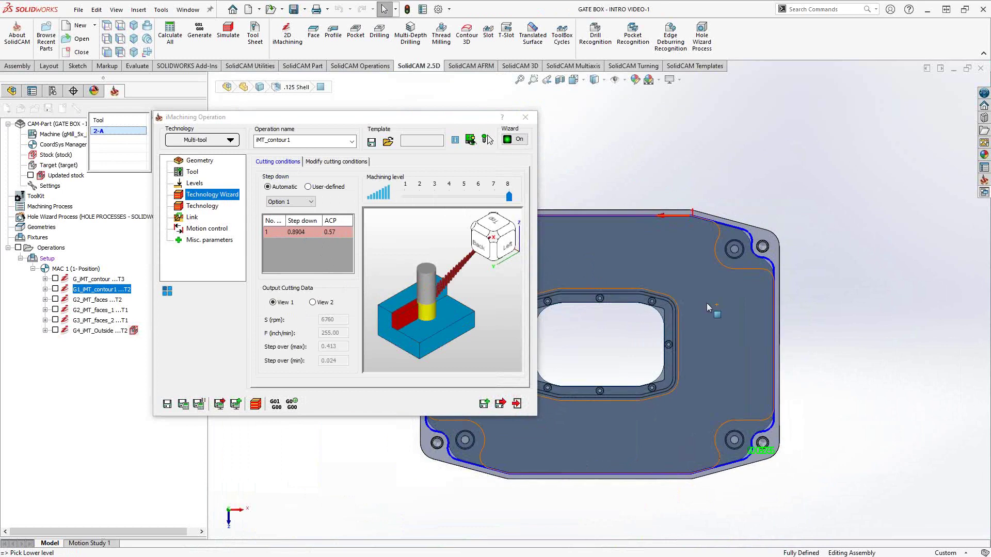
# Step: Exit the G1_iMT_contour1 operation without saving
pyautogui.click(525, 117)
pyautogui.click(446, 257)
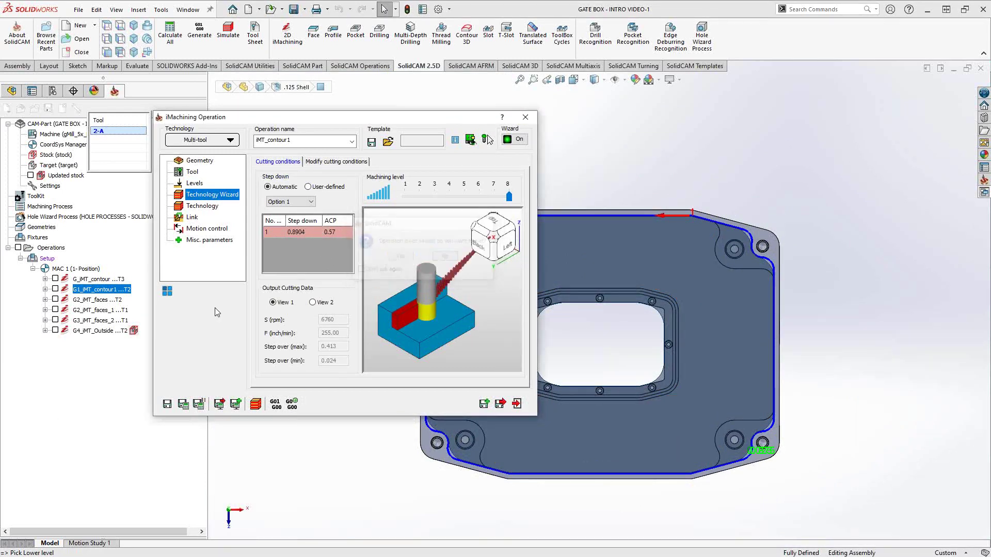
pyautogui.click(525, 118)
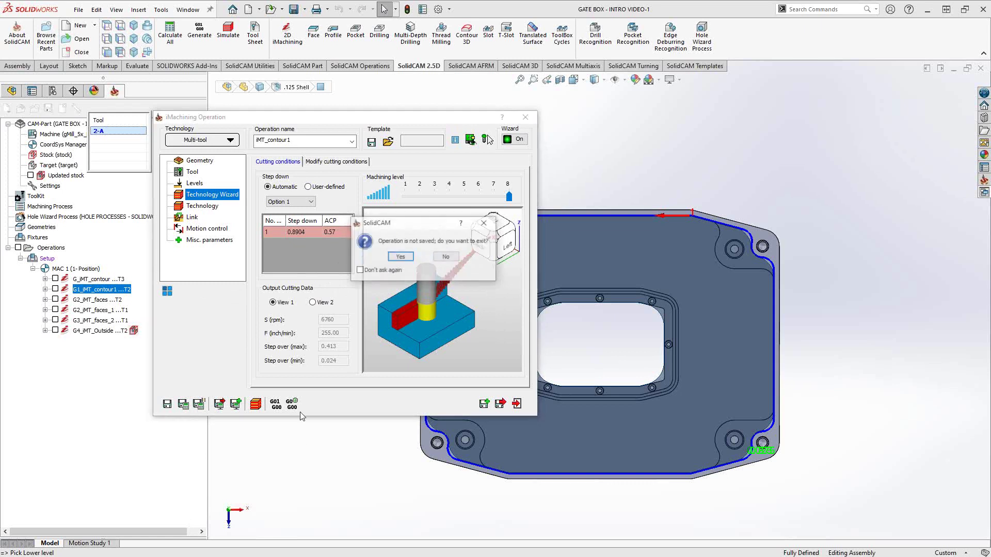
pyautogui.click(400, 257)
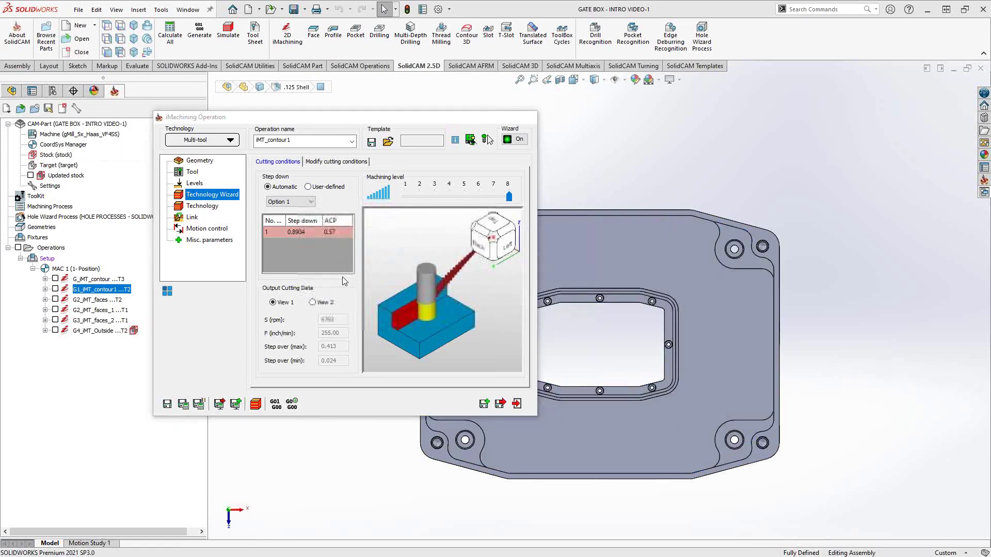
# Step: Display the G1_iMT_contour1 toolpath and inspect its spiral and corner moves over the pocket at an angle
pyautogui.click(56, 289)
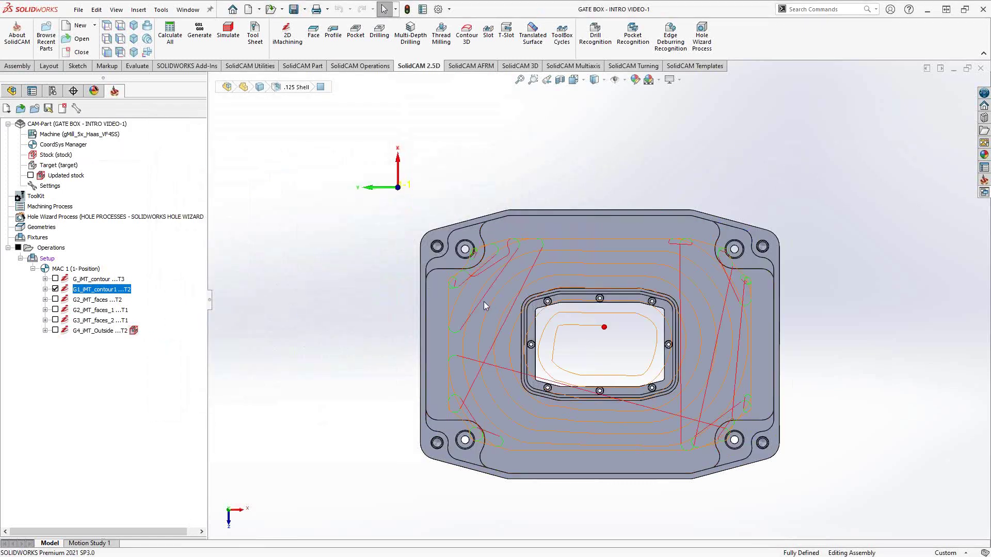
pyautogui.moveTo(610, 367); pyautogui.dragTo(610, 337, button='middle')
pyautogui.scroll(-5, 612, 320)
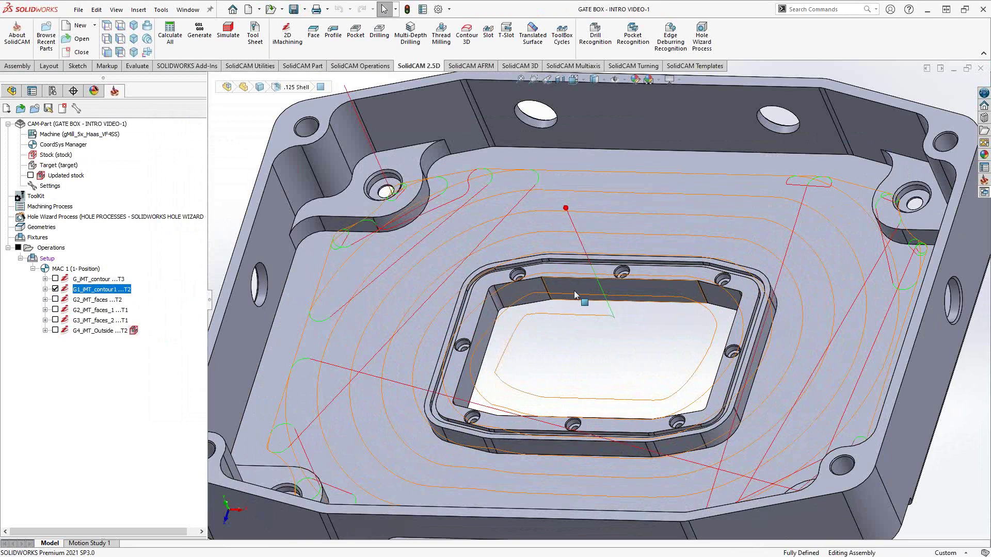
pyautogui.moveTo(458, 238); pyautogui.dragTo(480, 251, button='middle')
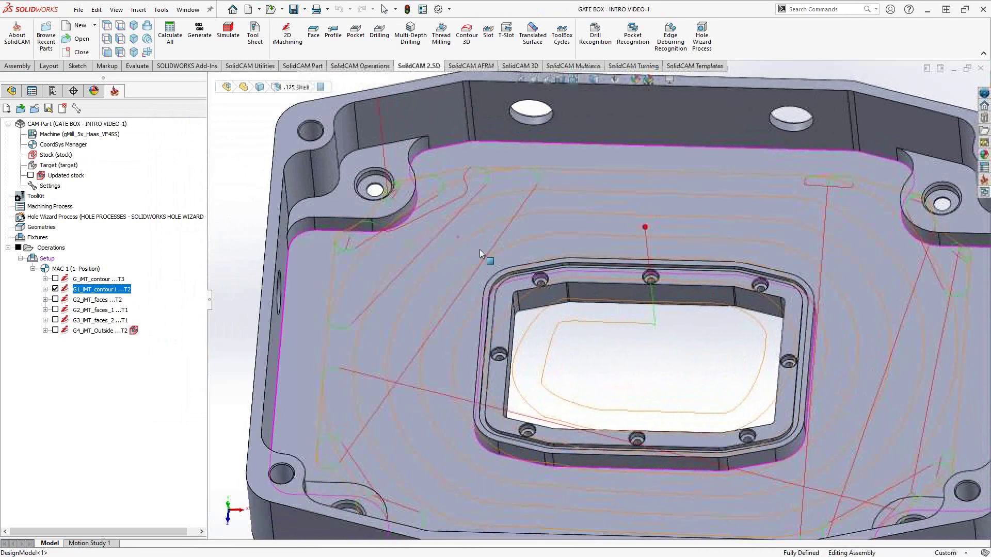
# Step: Hide the G1_iMT_contour1 toolpath and open the G2_iMT_faces operation for editing
pyautogui.click(55, 289)
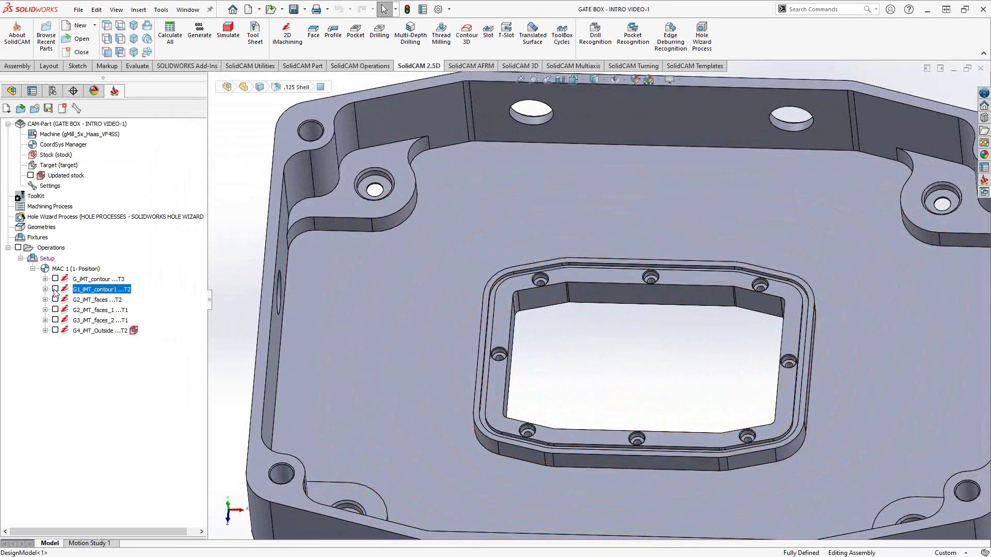
pyautogui.click(80, 301)
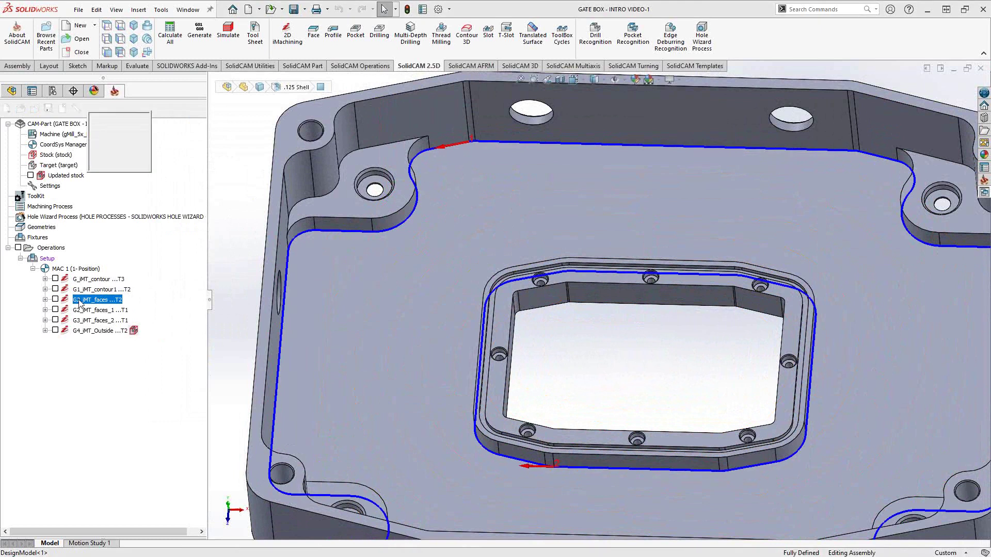
pyautogui.doubleClick(80, 301)
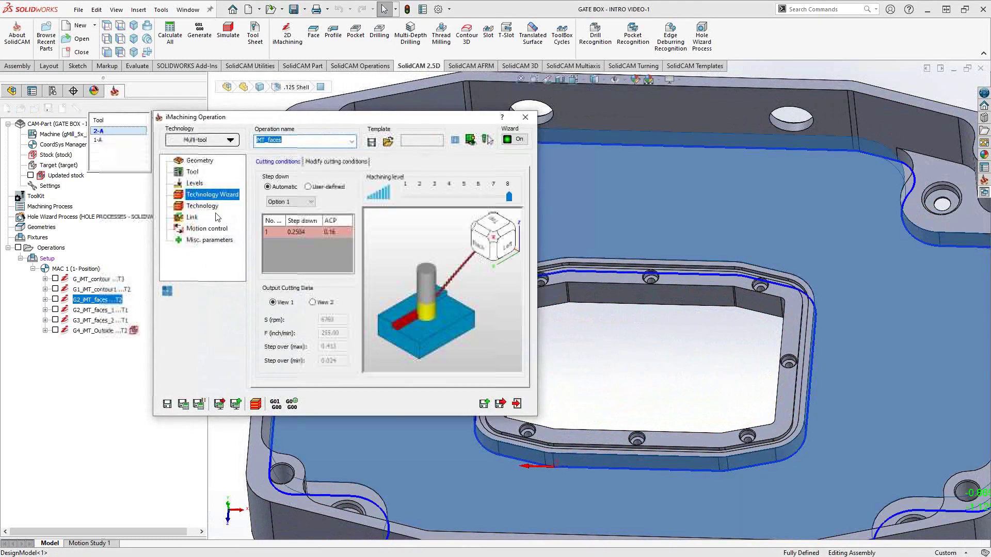
# Step: Review the Face 1 geometry of G2_iMT_faces on the pocket floor and its Stock and Target/Fixture settings
pyautogui.click(201, 162)
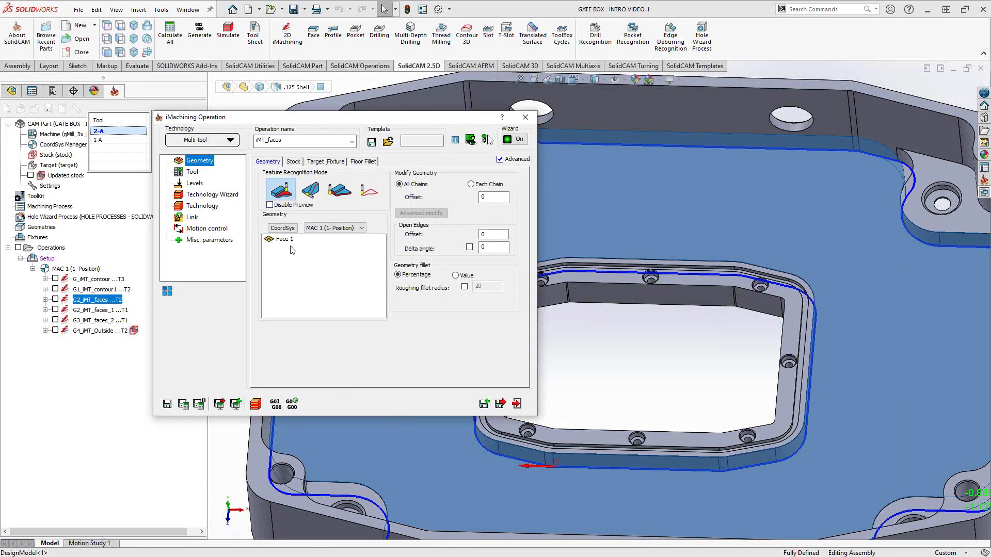
pyautogui.moveTo(812, 279); pyautogui.dragTo(826, 302, button='middle')
pyautogui.scroll(3, 826, 302)
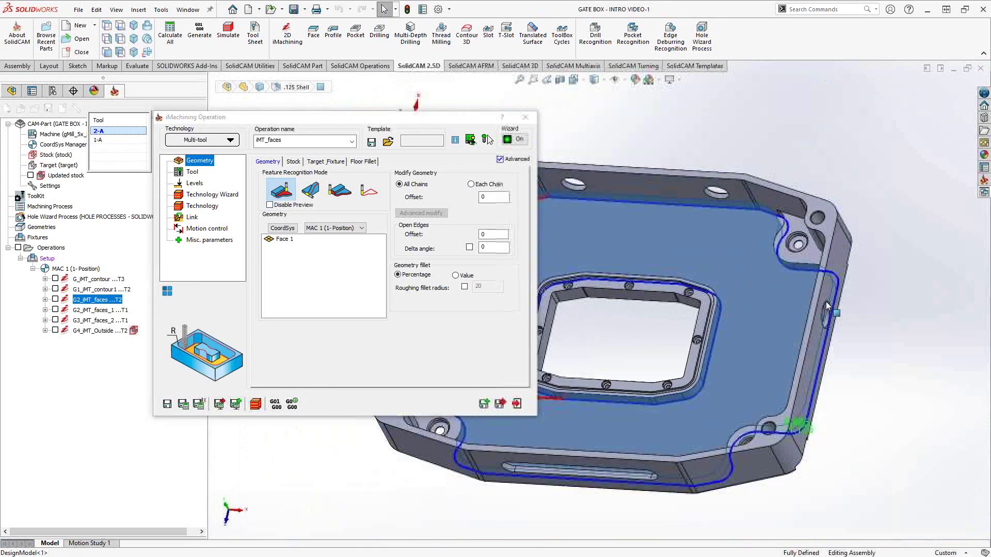
pyautogui.moveTo(763, 293); pyautogui.dragTo(765, 303, button='middle')
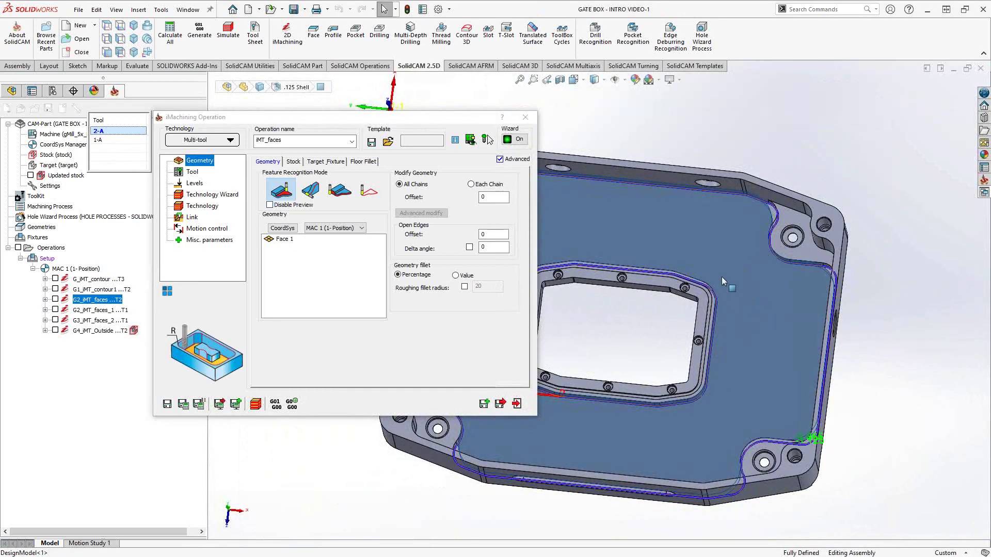
pyautogui.moveTo(721, 276)
pyautogui.mouseDown(button='middle')
pyautogui.moveTo(709, 235)
pyautogui.moveTo(734, 278)
pyautogui.moveTo(715, 331)
pyautogui.moveTo(710, 268)
pyautogui.mouseUp(button='middle')
pyautogui.scroll(-5, 754, 222)
pyautogui.scroll(4, 677, 309)
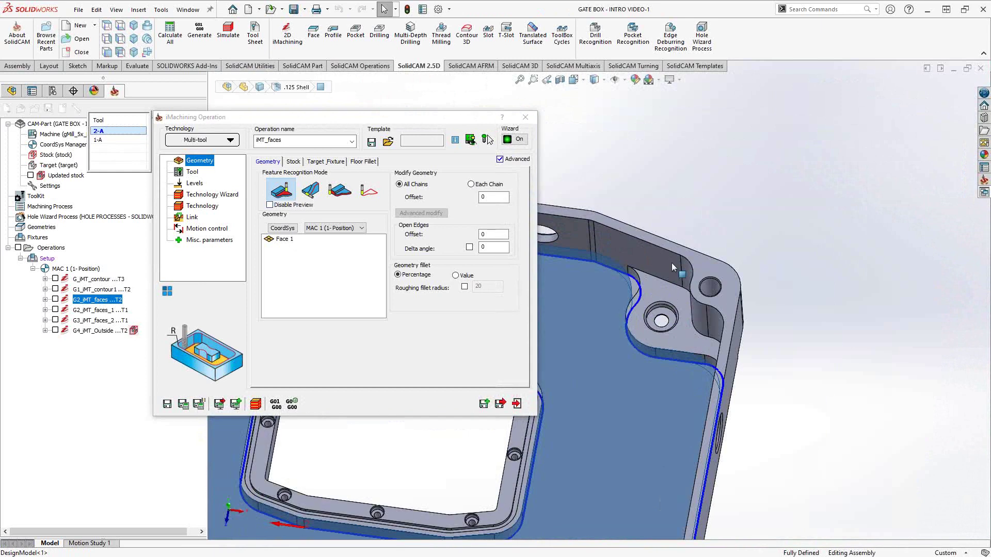
pyautogui.moveTo(602, 355); pyautogui.dragTo(709, 267, button='middle')
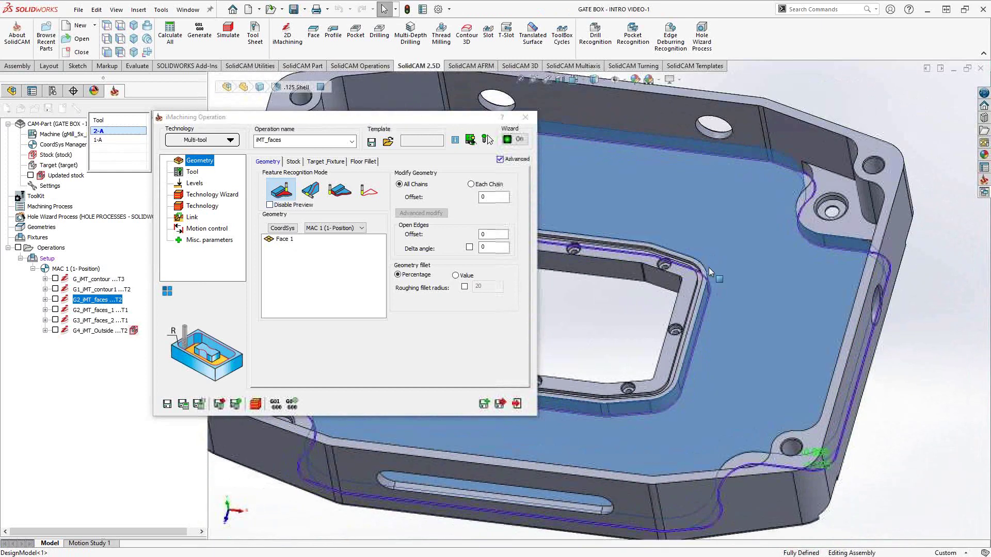
pyautogui.click(294, 162)
pyautogui.click(336, 164)
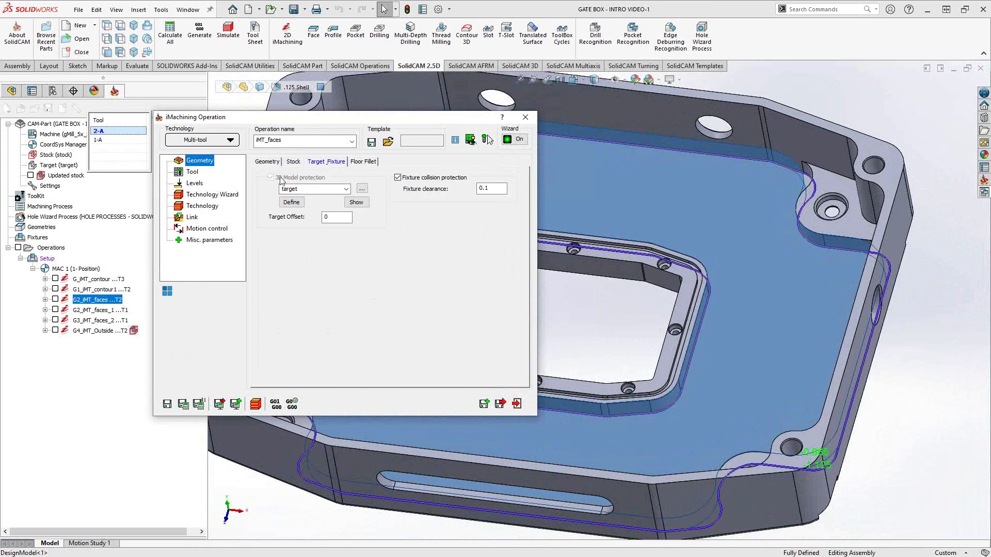
# Step: Review the G2_iMT_faces geometry page and milling levels, examining the pocket depth preview on the part at an angle
pyautogui.click(270, 163)
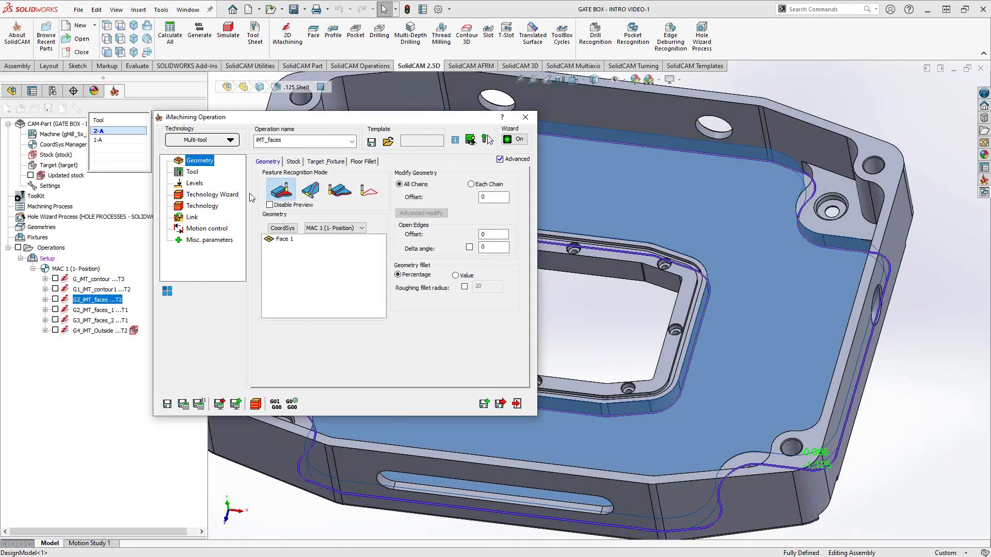
pyautogui.click(196, 184)
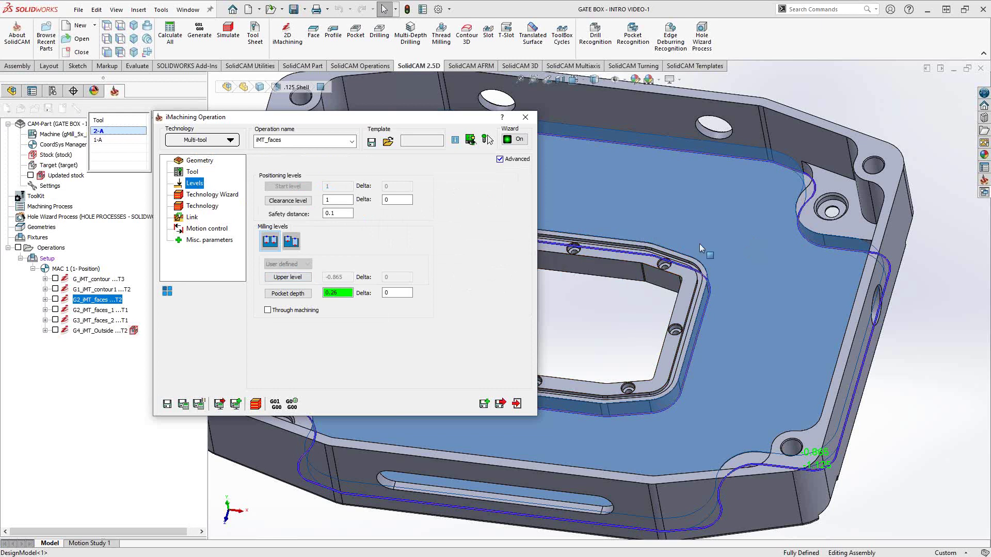
pyautogui.moveTo(710, 219); pyautogui.dragTo(712, 178, button='middle')
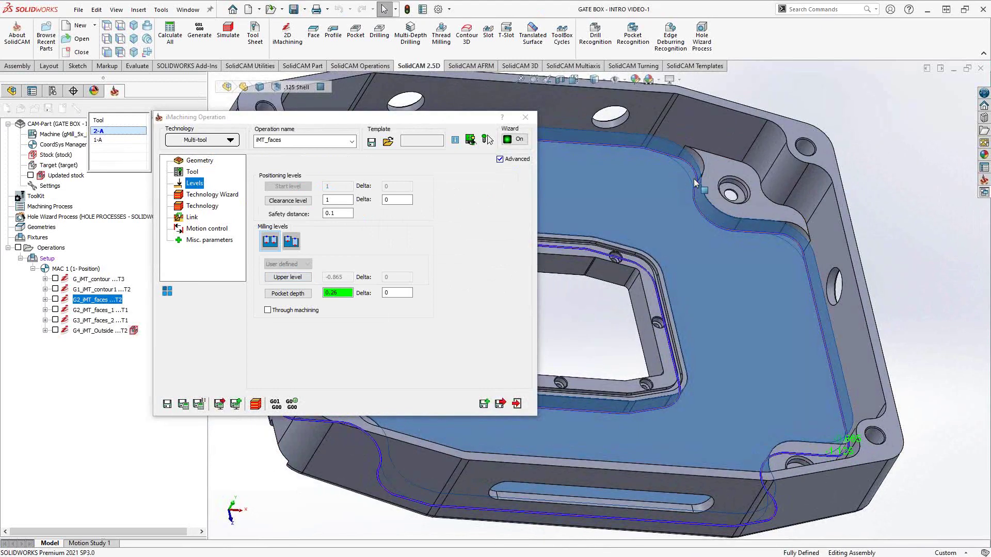
pyautogui.moveTo(676, 224); pyautogui.dragTo(717, 260, button='middle')
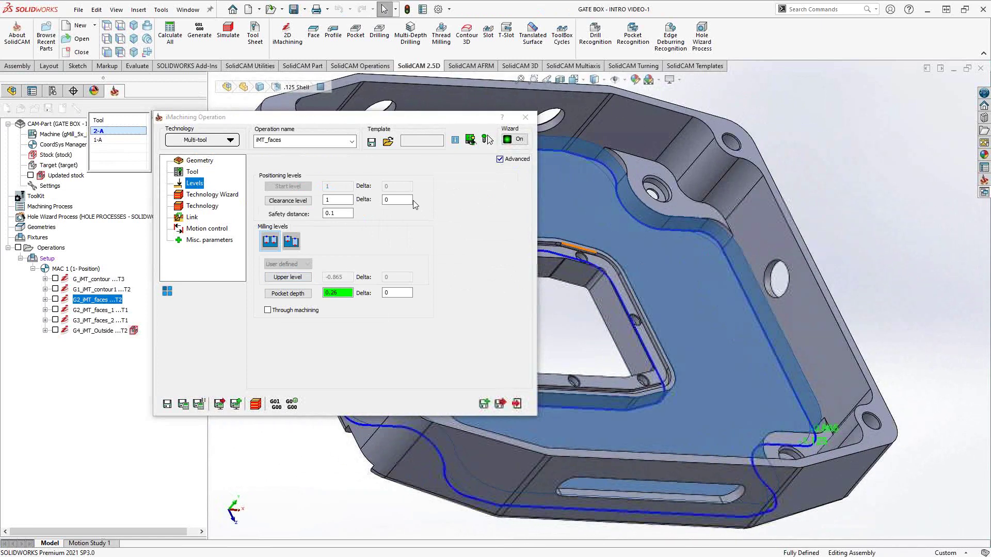
# Step: Review the Technology Wizard cutting conditions and Technology settings of G2_iMT_faces, and exit the operation
pyautogui.click(212, 194)
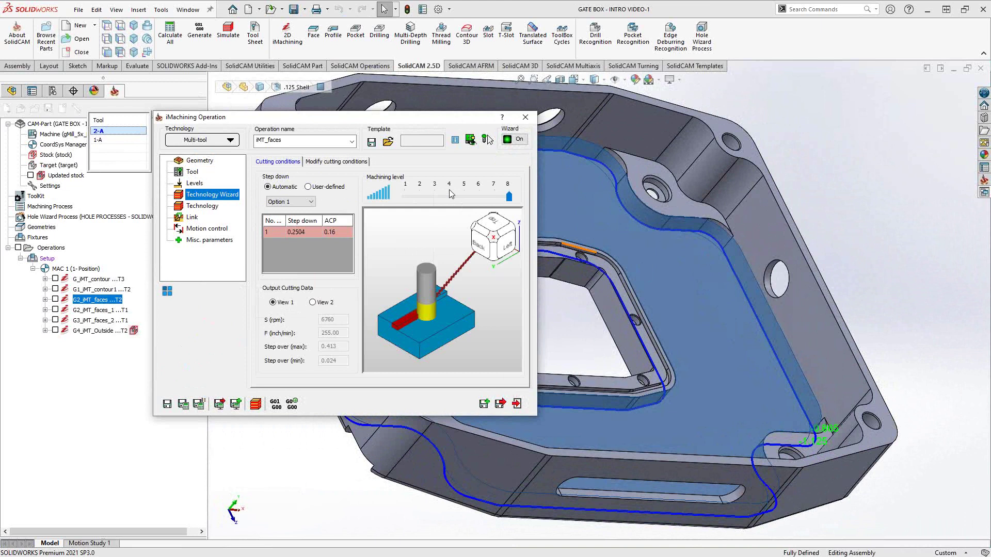
pyautogui.click(205, 207)
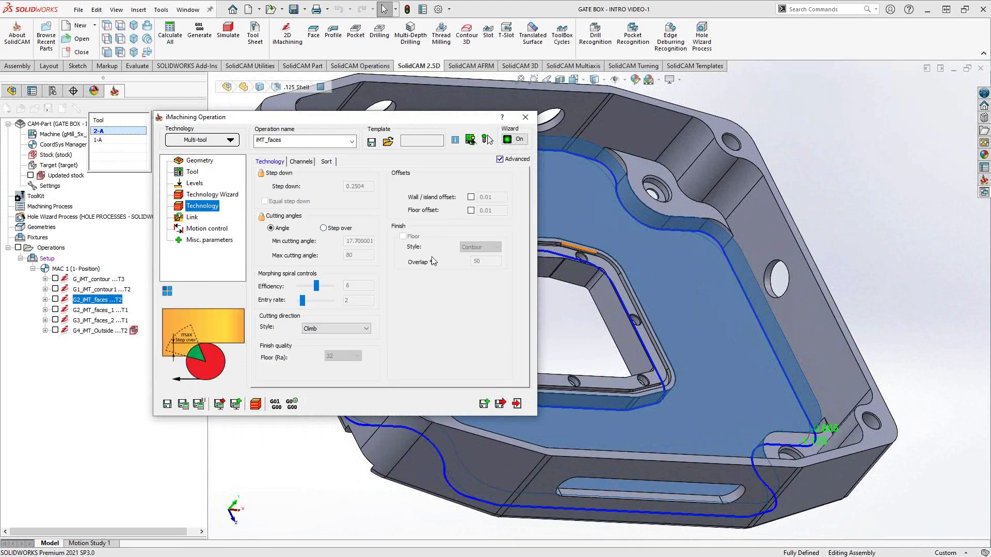
pyautogui.click(516, 404)
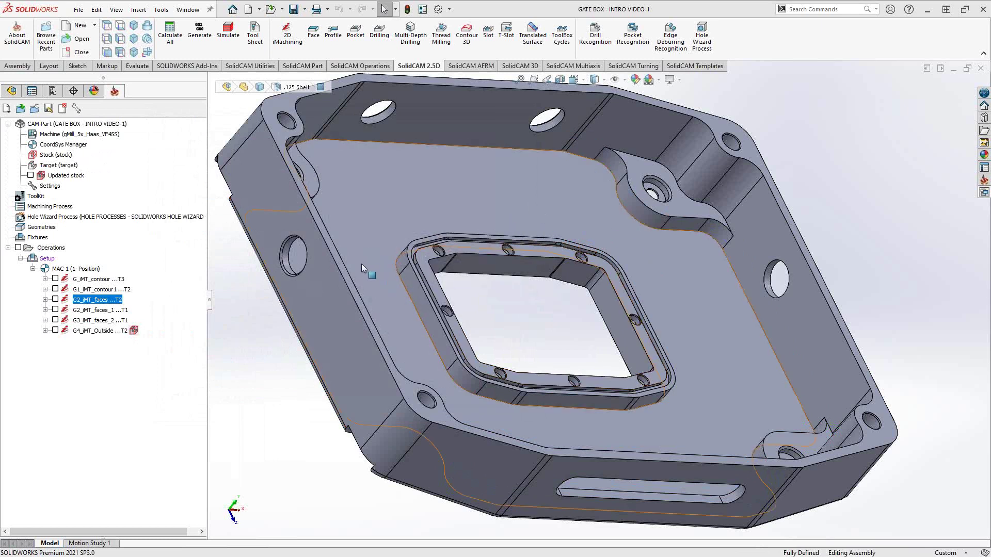
# Step: Display the G2_iMT_faces toolpath and inspect its entry spiral and its passes around the pocket floor from above
pyautogui.click(55, 299)
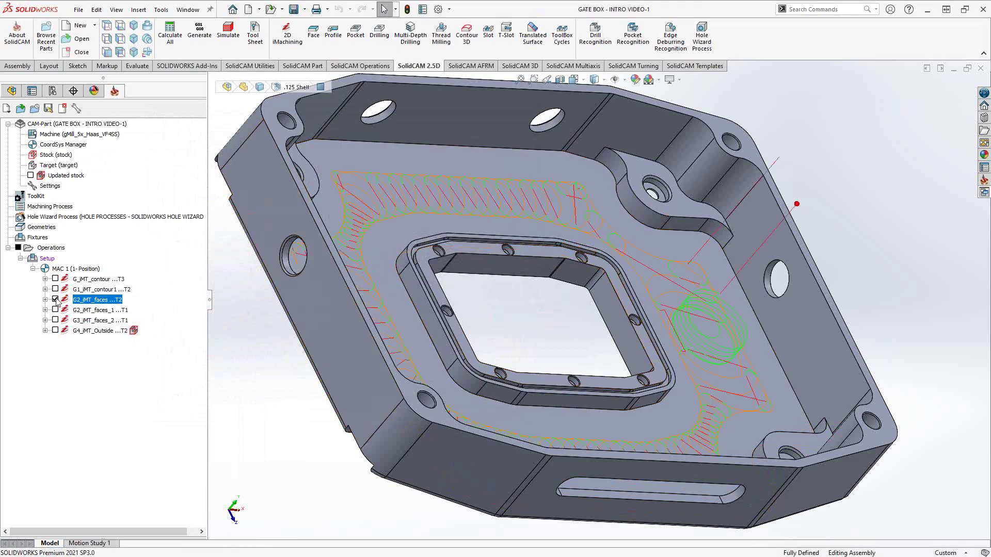
pyautogui.moveTo(693, 331); pyautogui.dragTo(666, 351, button='middle')
pyautogui.scroll(-1, 668, 356)
pyautogui.scroll(1, 671, 359)
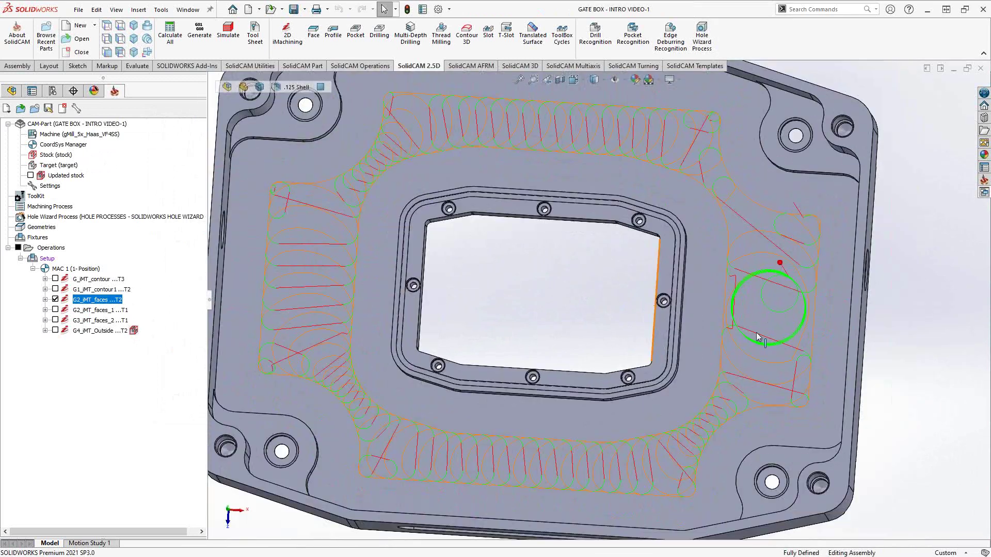
pyautogui.scroll(2, 751, 332)
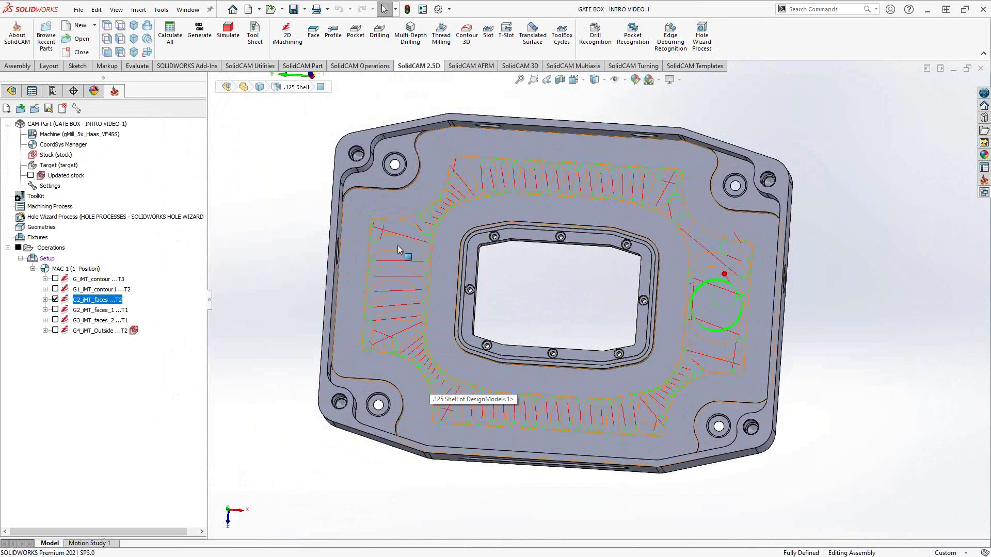
pyautogui.scroll(-3, 395, 277)
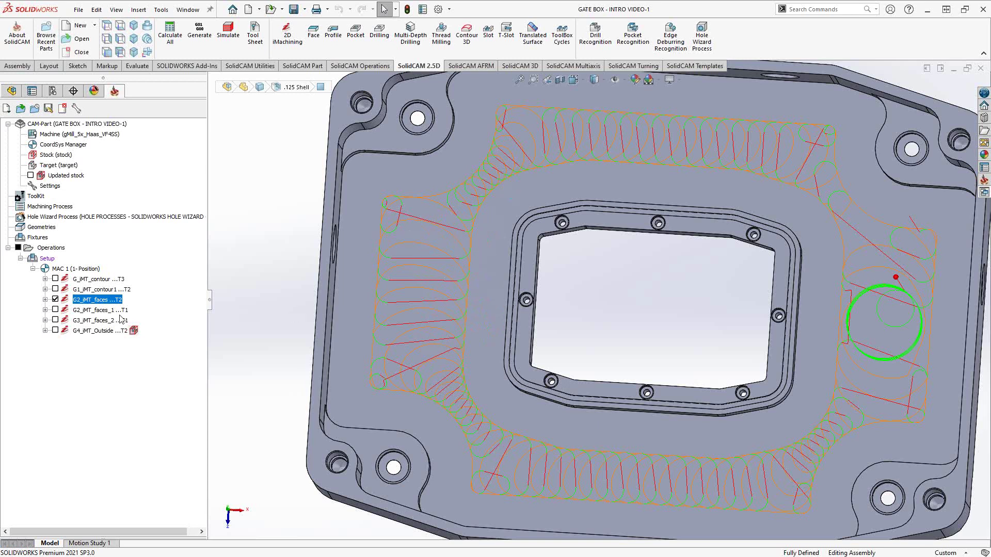
# Step: Hide the G2_iMT_faces toolpath and open the G2_iMT_faces_1 operation for editing
pyautogui.click(55, 300)
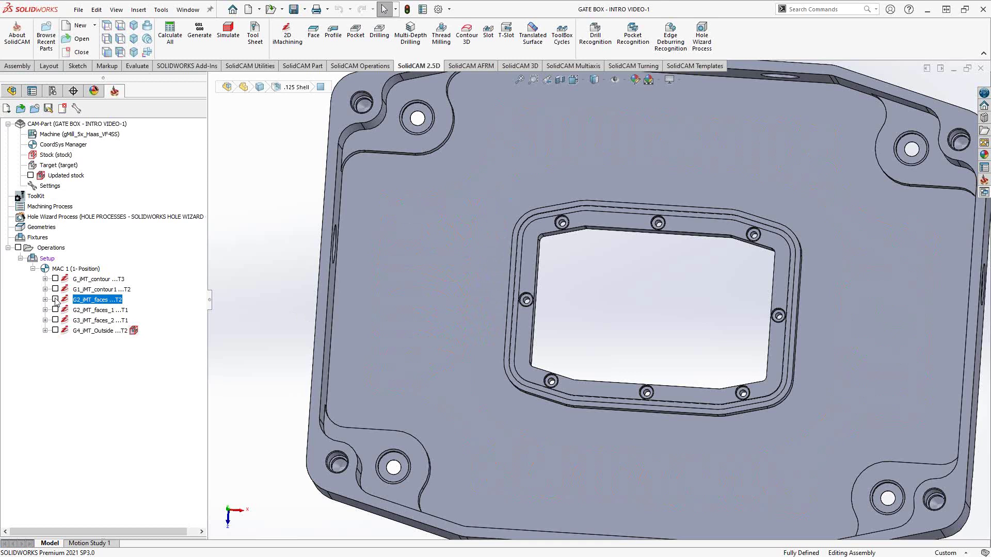
pyautogui.click(90, 311)
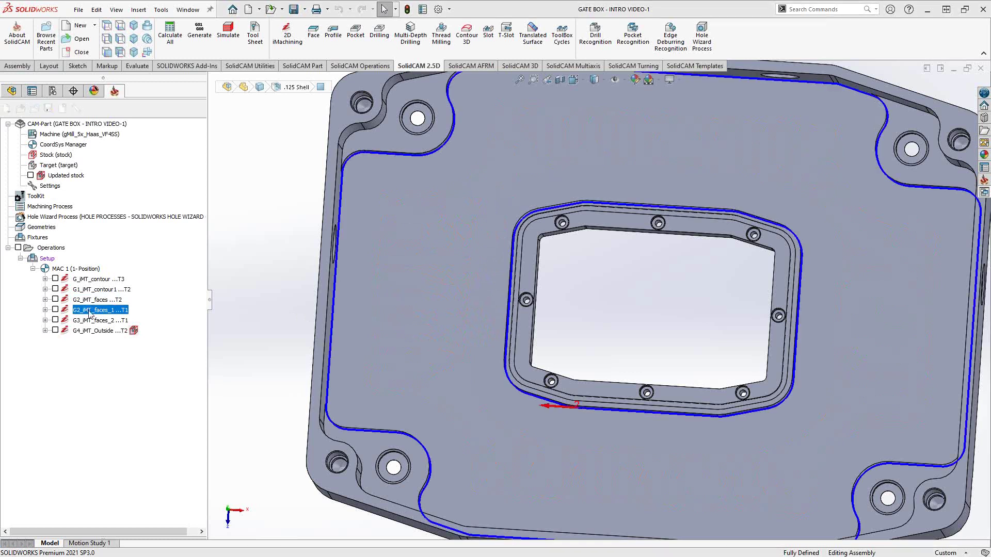
pyautogui.rightClick(89, 311)
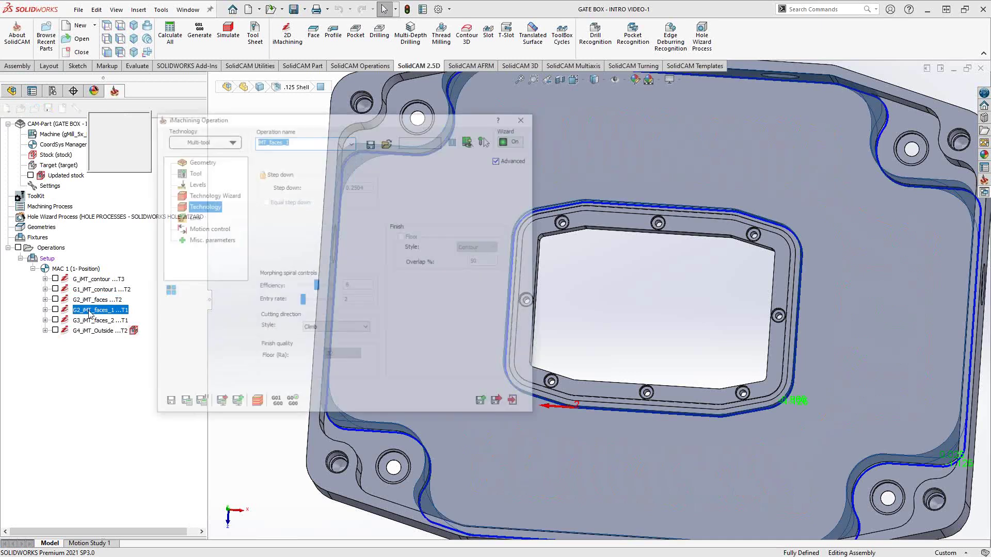
# Step: Review the Face 1 geometry of G2_iMT_faces_1 on the pocket floor, viewing the part at an angle
pyautogui.click(205, 161)
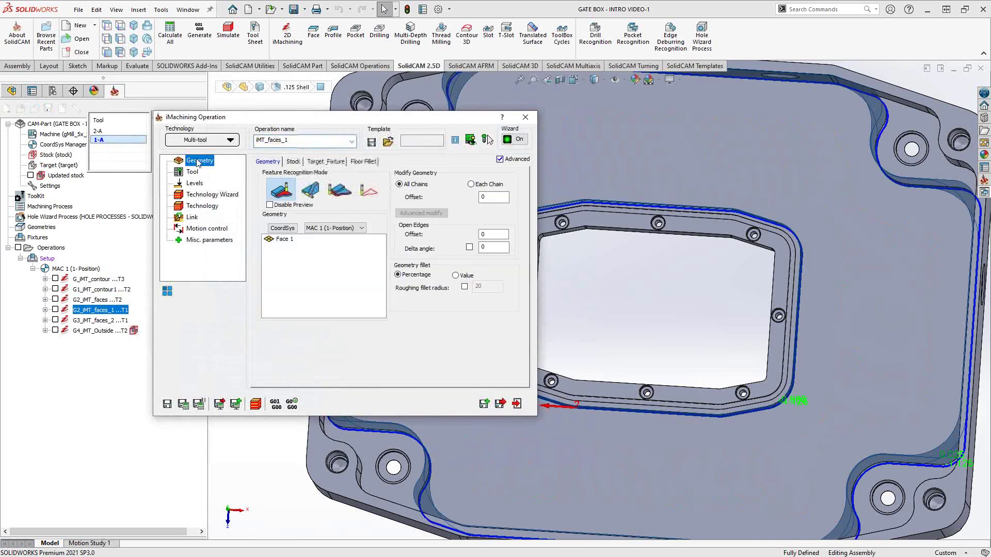
pyautogui.click(284, 248)
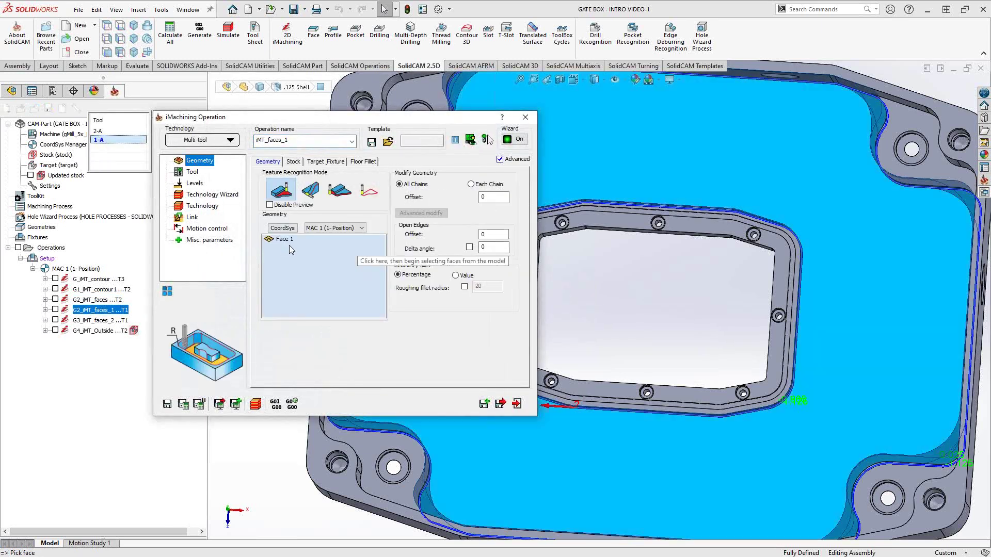
pyautogui.moveTo(676, 284); pyautogui.dragTo(676, 201, button='middle')
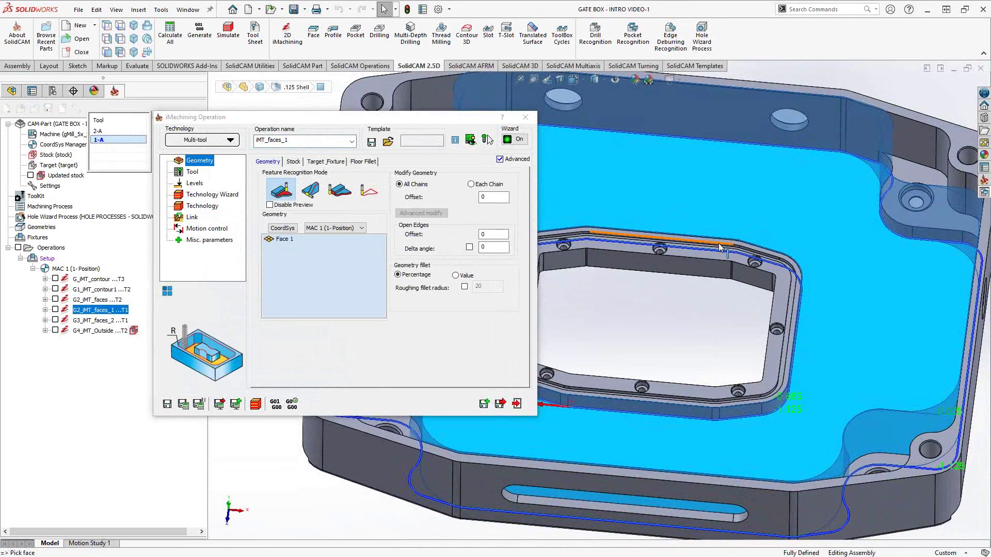
# Step: Review the multi-tool list of G2_iMT_faces_1 and examine the rest material left in the pocket corners around the corner boss
pyautogui.click(190, 172)
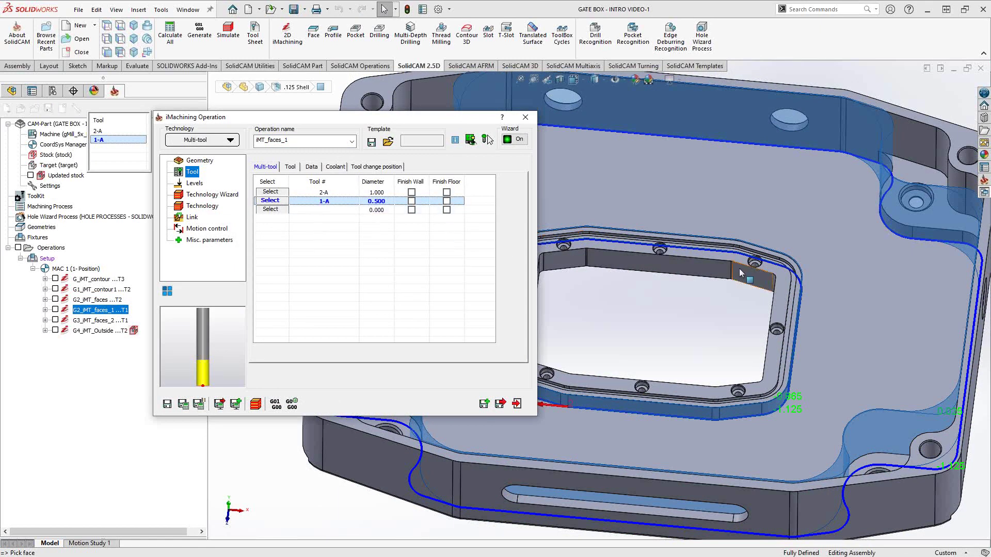
pyautogui.moveTo(797, 240); pyautogui.dragTo(817, 243, button='middle')
pyautogui.scroll(3, 820, 240)
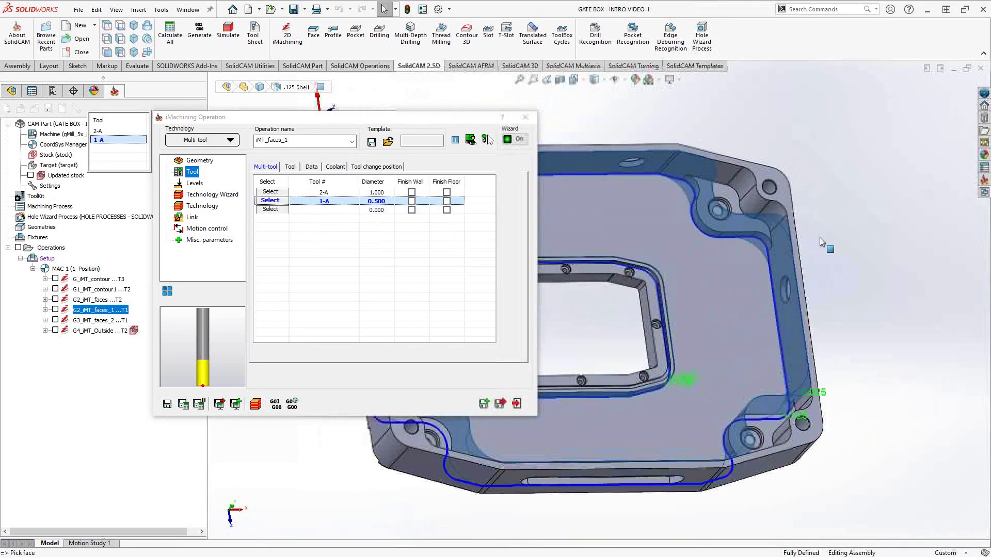
pyautogui.moveTo(708, 256); pyautogui.dragTo(694, 261, button='middle')
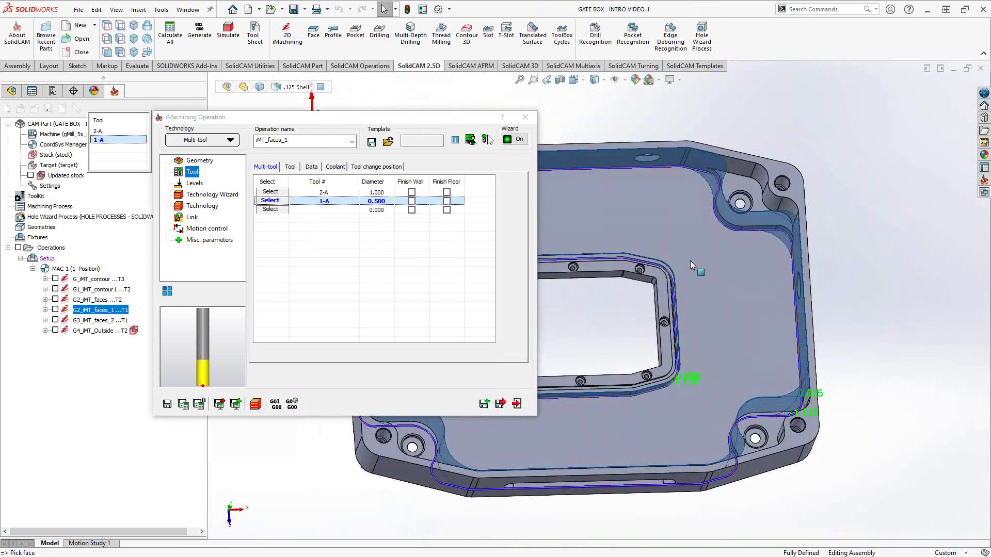
pyautogui.moveTo(700, 217); pyautogui.dragTo(695, 249, button='middle')
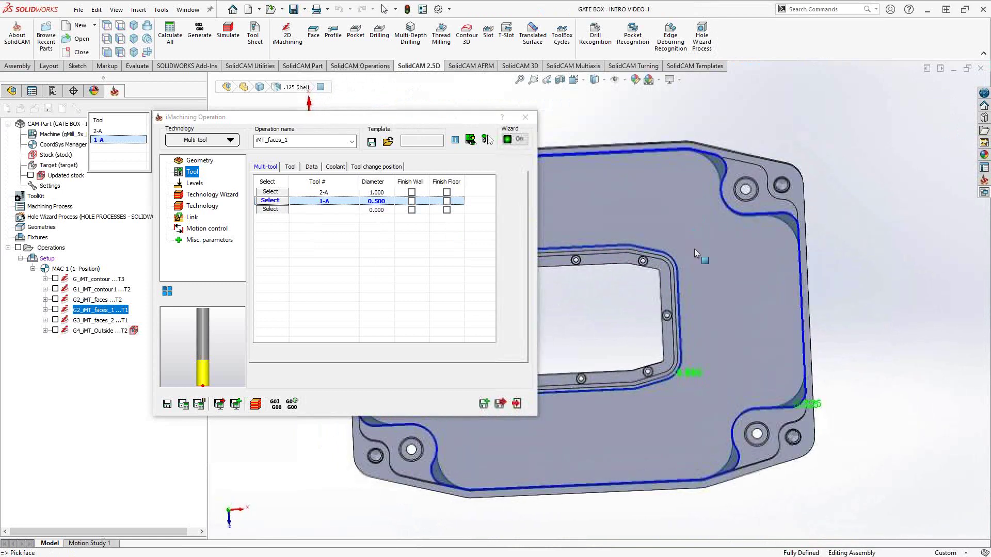
pyautogui.scroll(-5, 696, 195)
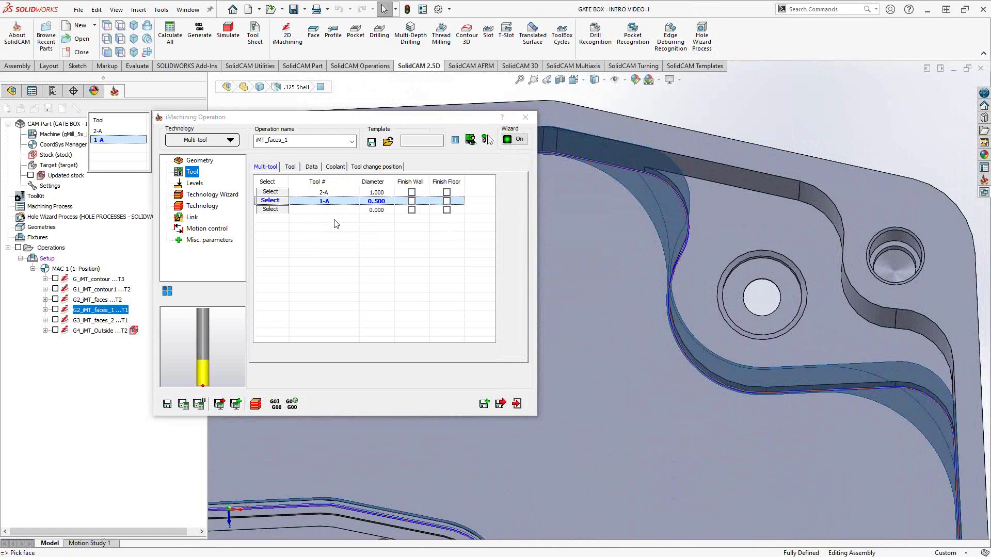
pyautogui.moveTo(641, 349)
pyautogui.mouseDown(button='middle')
pyautogui.moveTo(641, 336)
pyautogui.moveTo(647, 343)
pyautogui.mouseUp(button='middle')
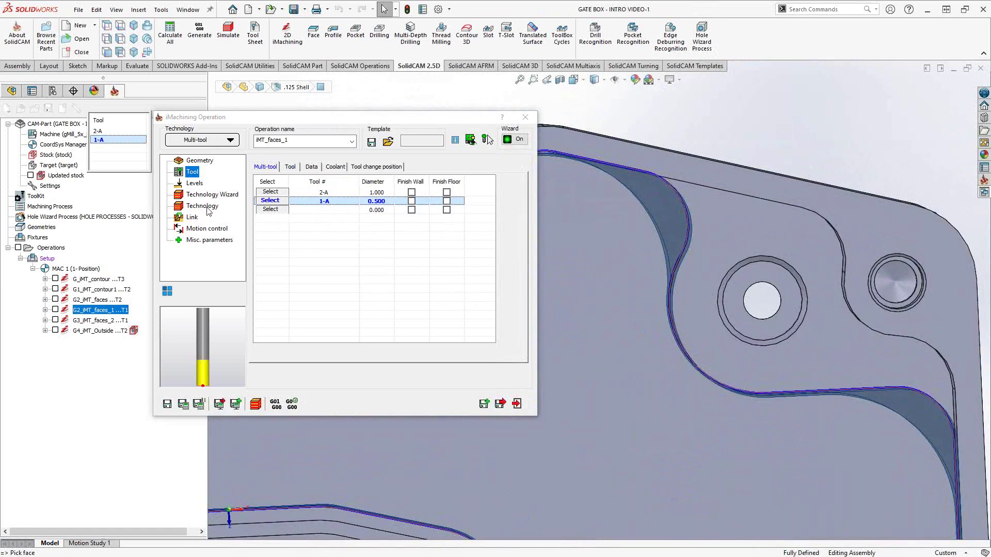
# Step: Check the Technology settings of G2_iMT_faces_1 against the corner rest areas, and exit the operation without saving
pyautogui.click(203, 206)
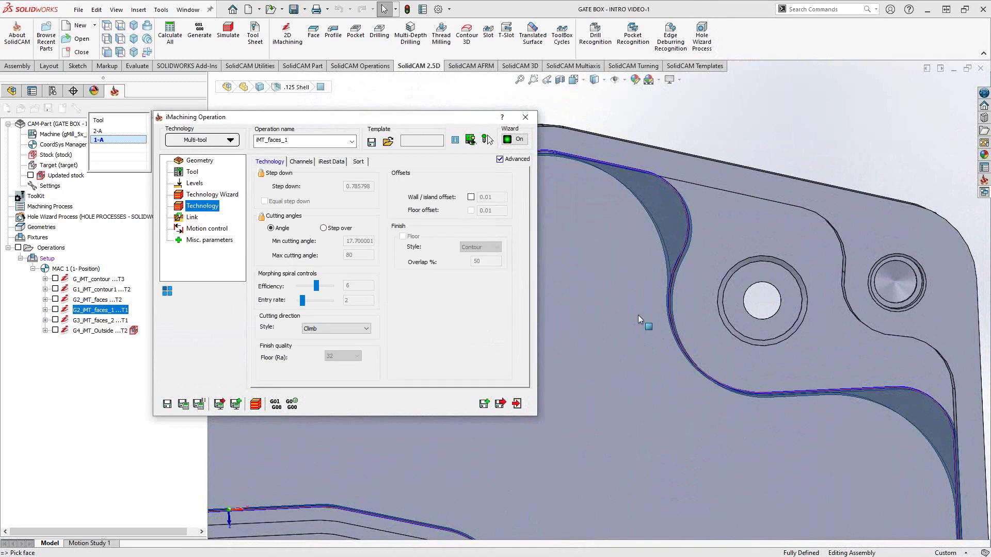
pyautogui.moveTo(664, 329); pyautogui.dragTo(660, 274, button='middle')
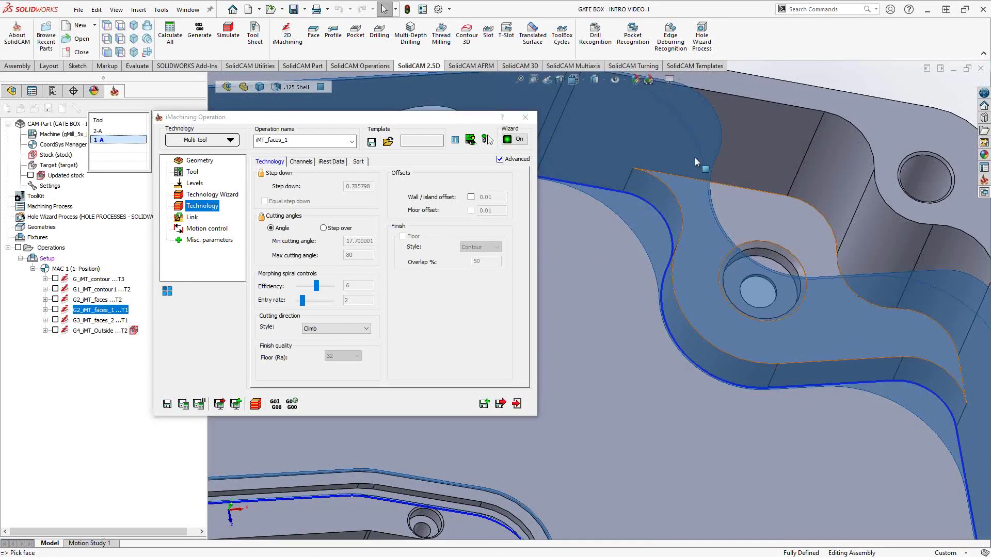
pyautogui.click(525, 117)
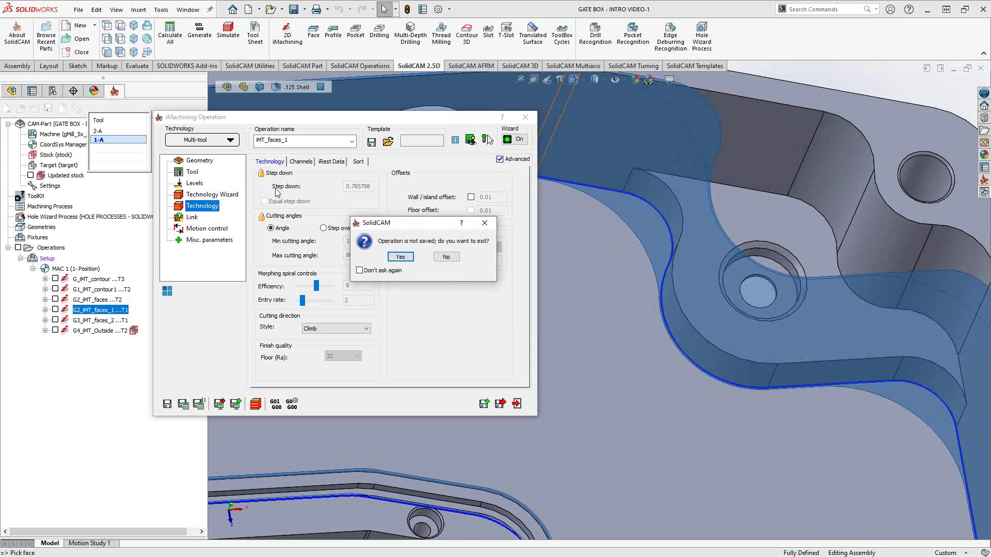
pyautogui.click(406, 257)
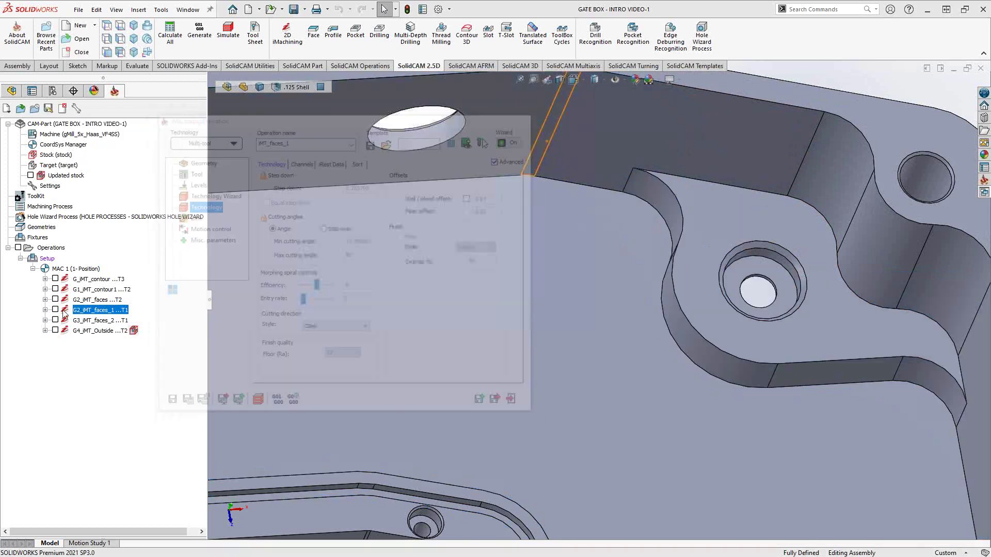
# Step: Display the G2_iMT_faces_1 toolpath and inspect its rest-machining moves in the pocket corners
pyautogui.click(55, 310)
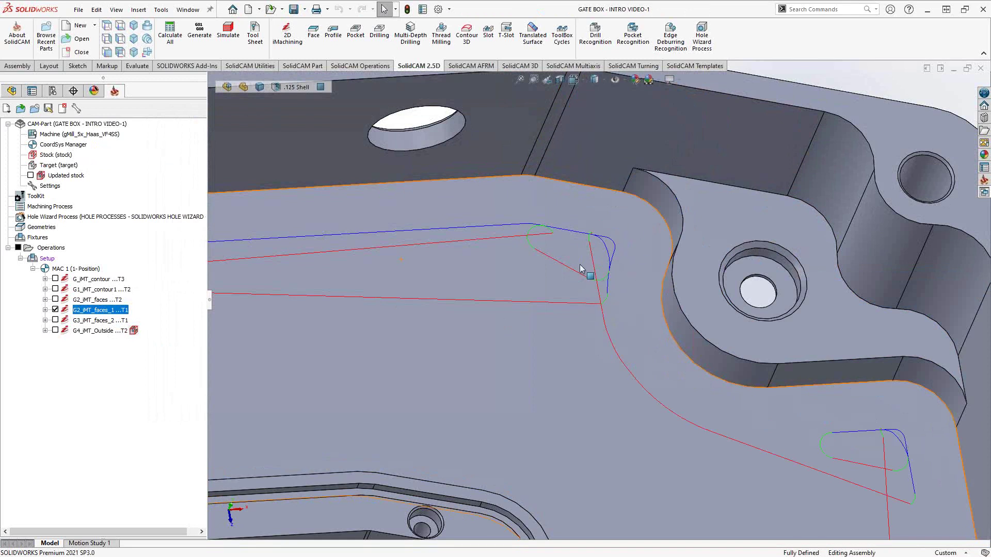
pyautogui.scroll(3, 470, 437)
pyautogui.scroll(-1, 482, 438)
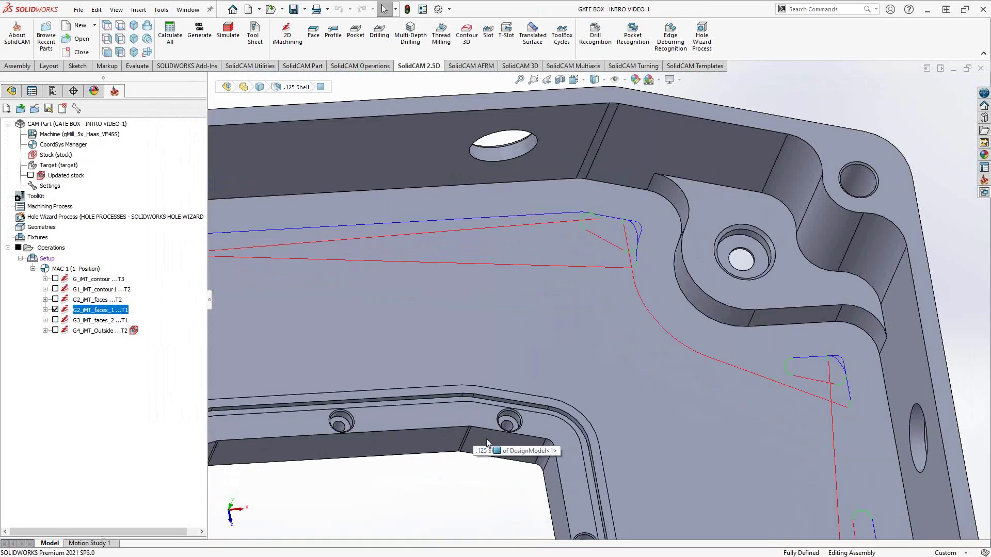
pyautogui.scroll(2, 625, 427)
pyautogui.scroll(1, 625, 431)
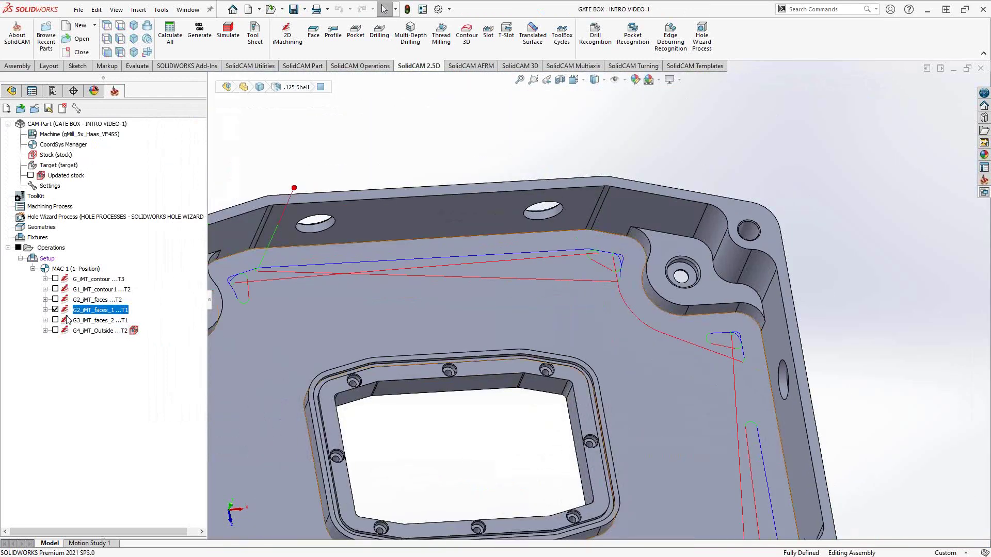
# Step: Hide the G2_iMT_faces_1 toolpath and open the G3_iMT_faces_2 operation for editing
pyautogui.click(55, 310)
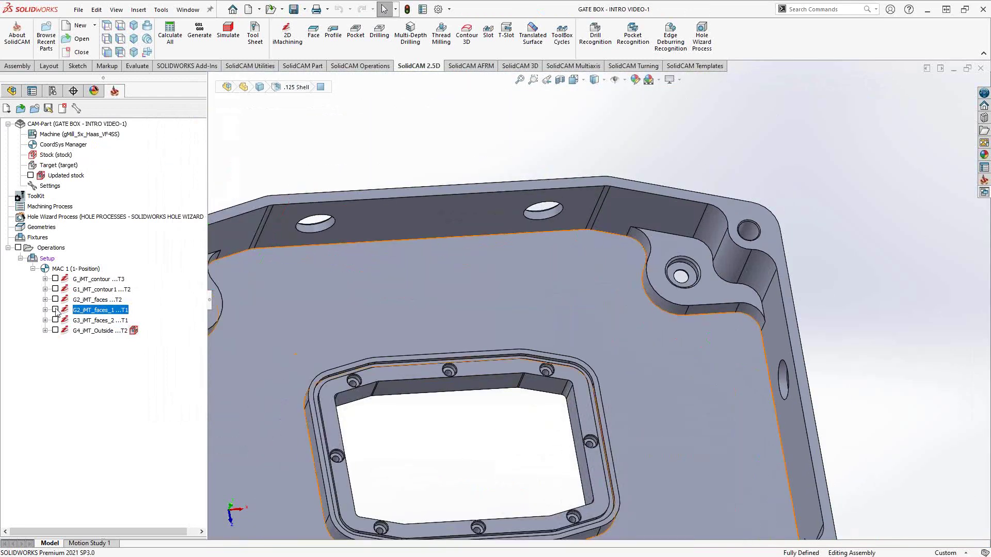
pyautogui.click(103, 320)
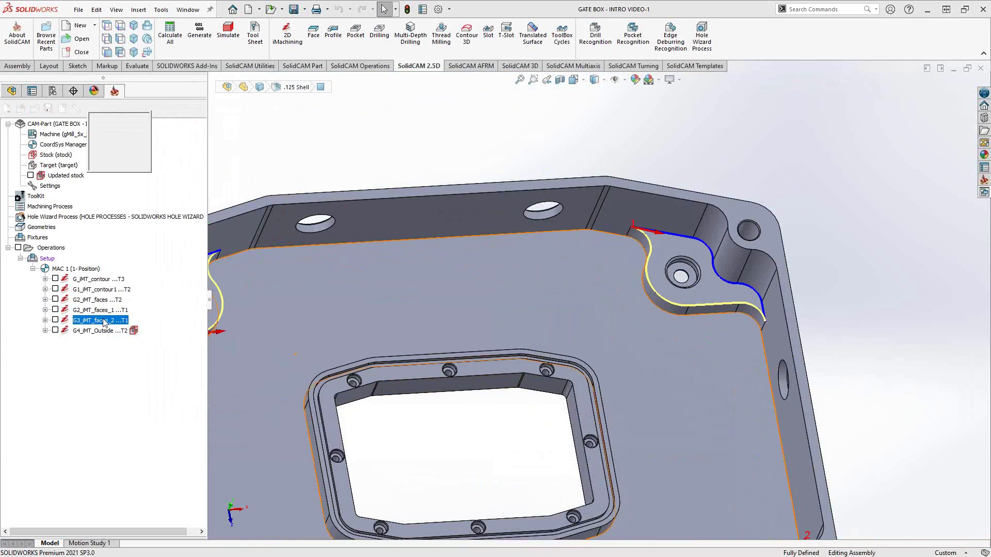
pyautogui.doubleClick(105, 322)
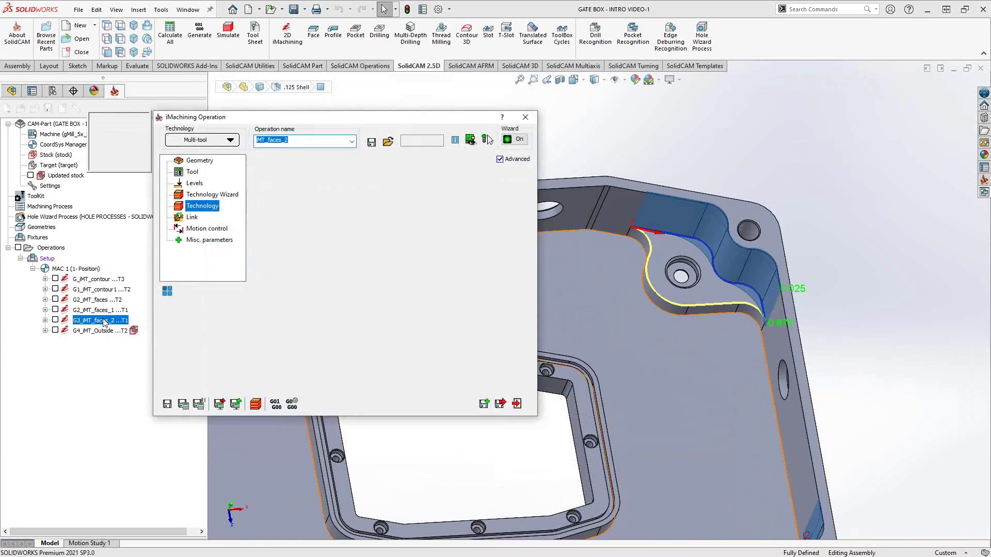
# Step: Review the Technology settings of G3_iMT_faces_2 and examine closely where the corner boss chain meets the pocket wall
pyautogui.moveTo(309, 242)
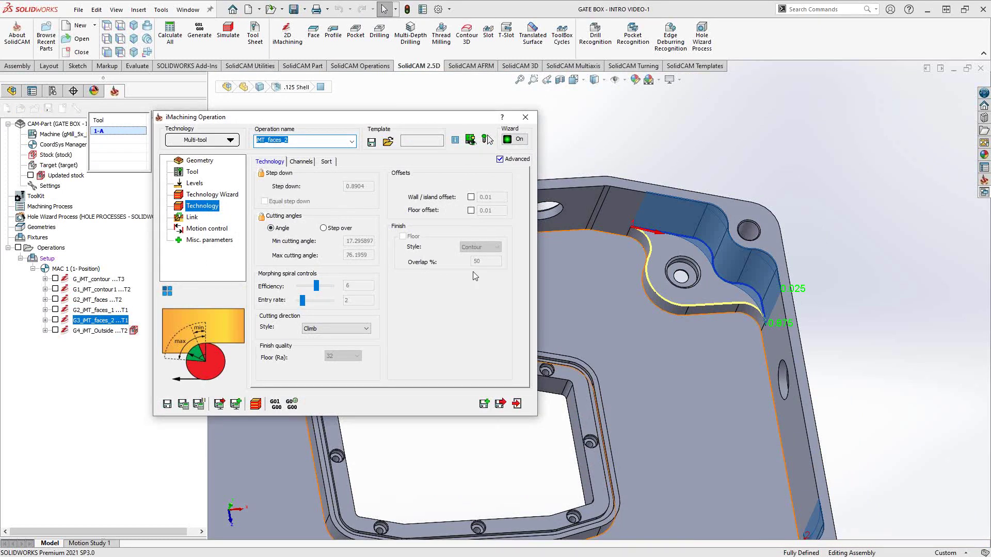
pyautogui.moveTo(714, 261); pyautogui.dragTo(759, 281, button='middle')
pyautogui.scroll(-5, 759, 303)
pyautogui.scroll(-4, 733, 315)
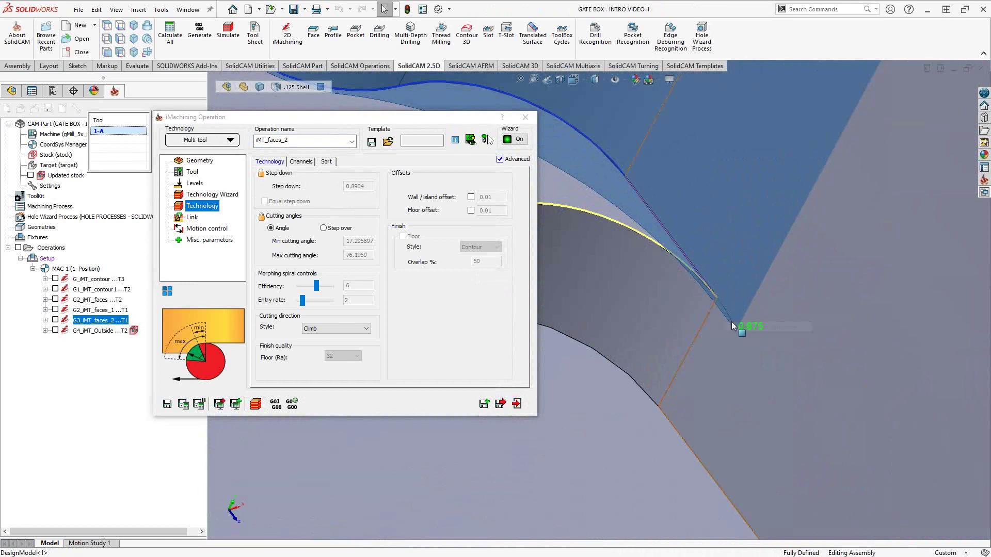
# Step: Inspect where the G3_iMT_faces_2 chain on the corner boss meets the pocket wall, and exit the operation without saving
pyautogui.scroll(5, 667, 268)
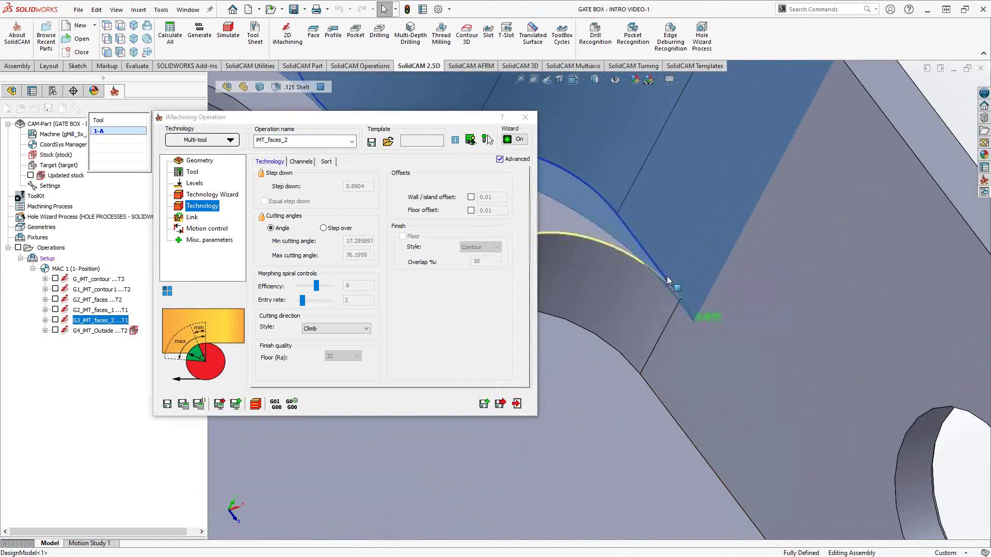
pyautogui.keyDown('ctrl'); pyautogui.moveTo(648, 251); pyautogui.dragTo(672, 256, button='middle'); pyautogui.keyUp('ctrl')
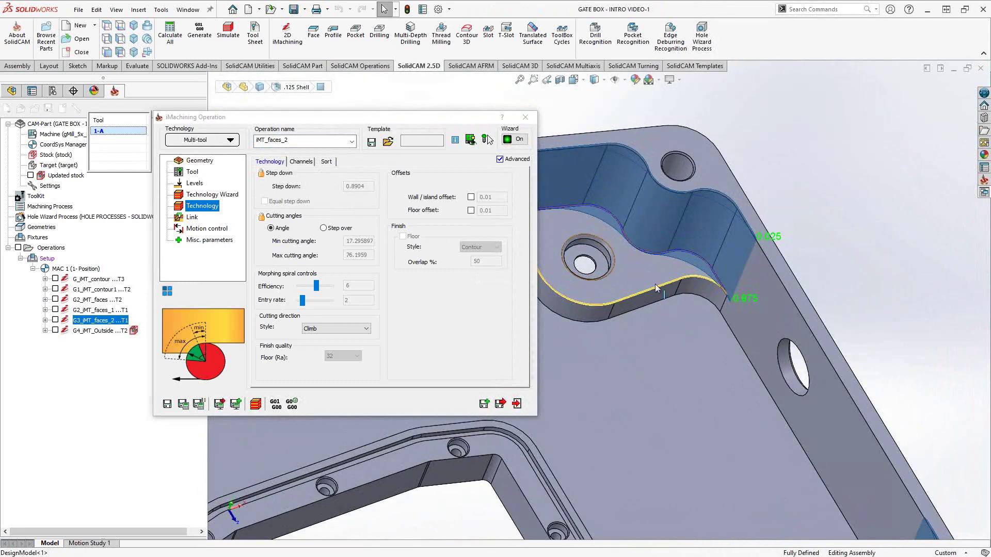
pyautogui.scroll(-5, 655, 289)
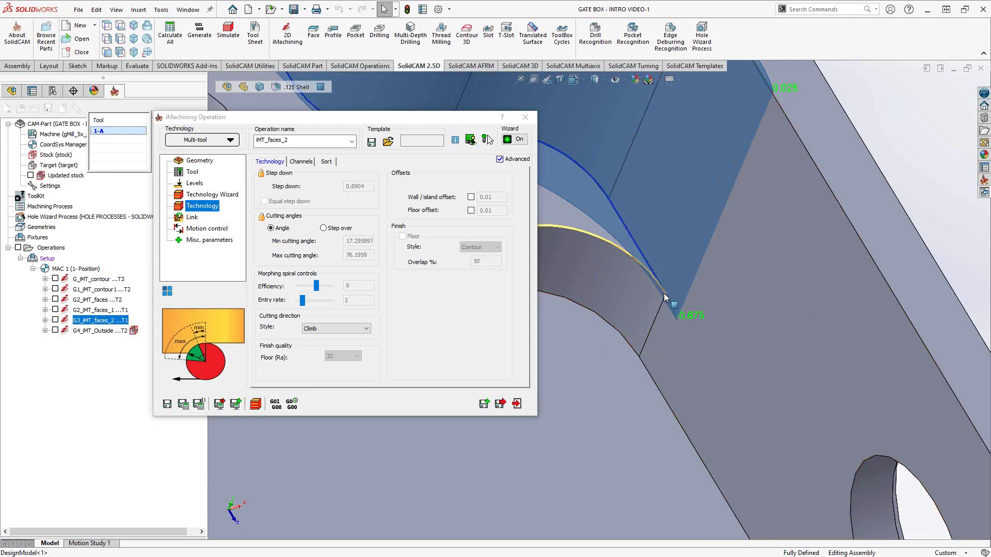
pyautogui.scroll(3, 665, 298)
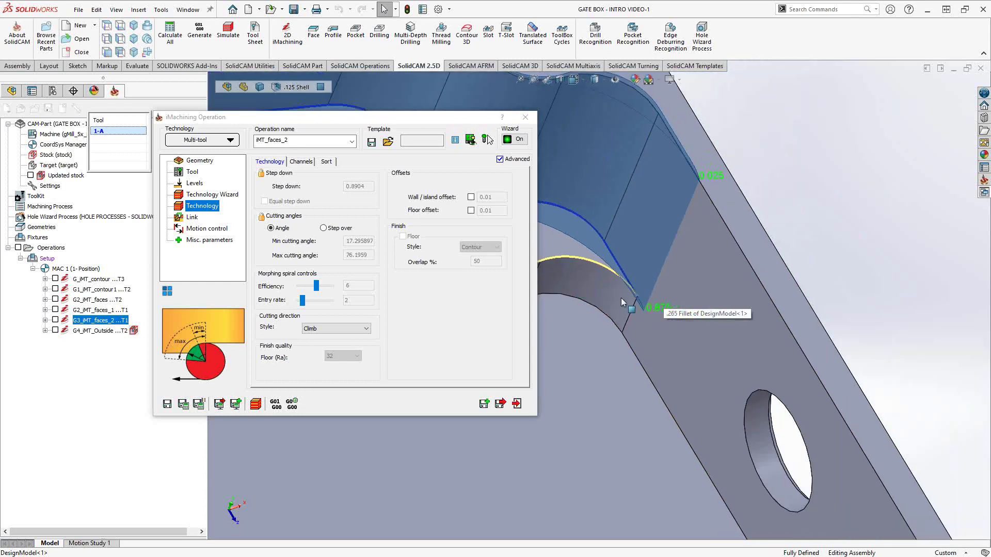
pyautogui.click(517, 404)
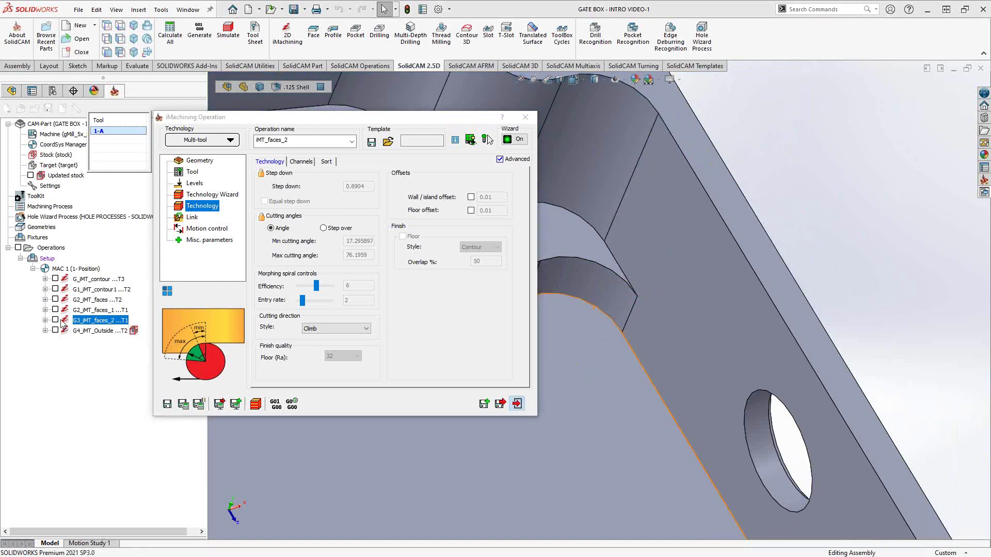
# Step: Display the G3_iMT_faces_2 toolpath, inspect its moves around the corner boss, and hide it again
pyautogui.click(55, 320)
pyautogui.scroll(4, 477, 385)
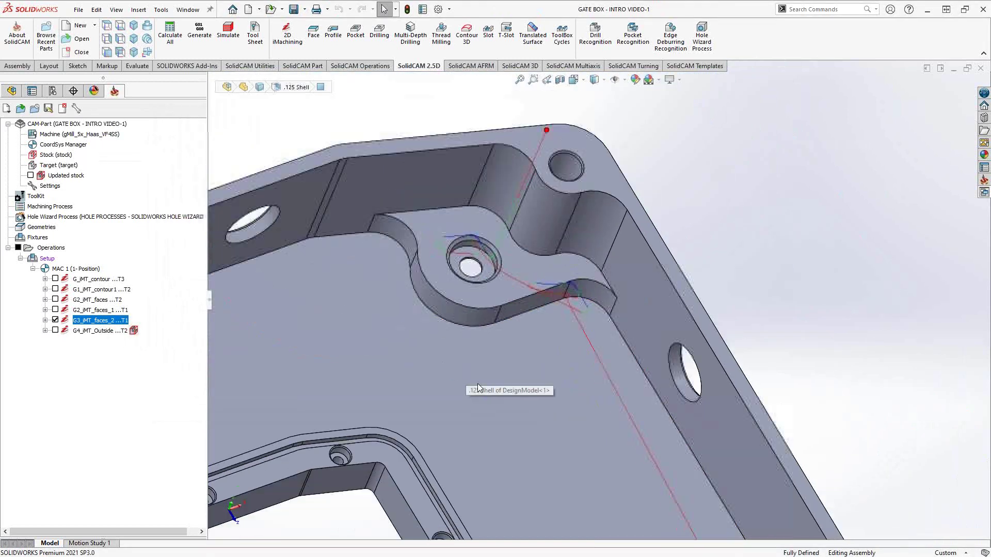
pyautogui.click(56, 320)
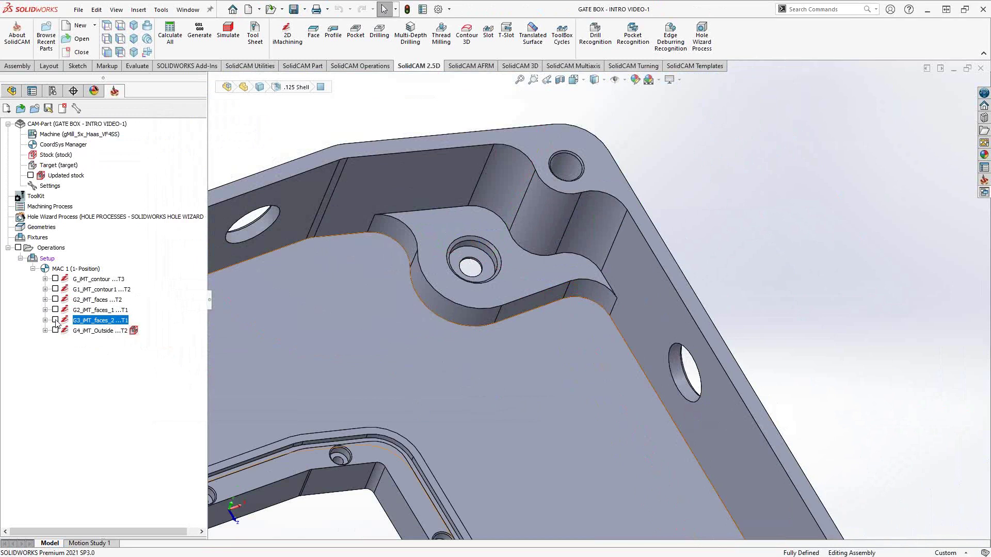
# Step: Open the G4_iMT_Outside operation and examine how Outside Feature Recognition defines the area around the part's outer walls
pyautogui.click(92, 330)
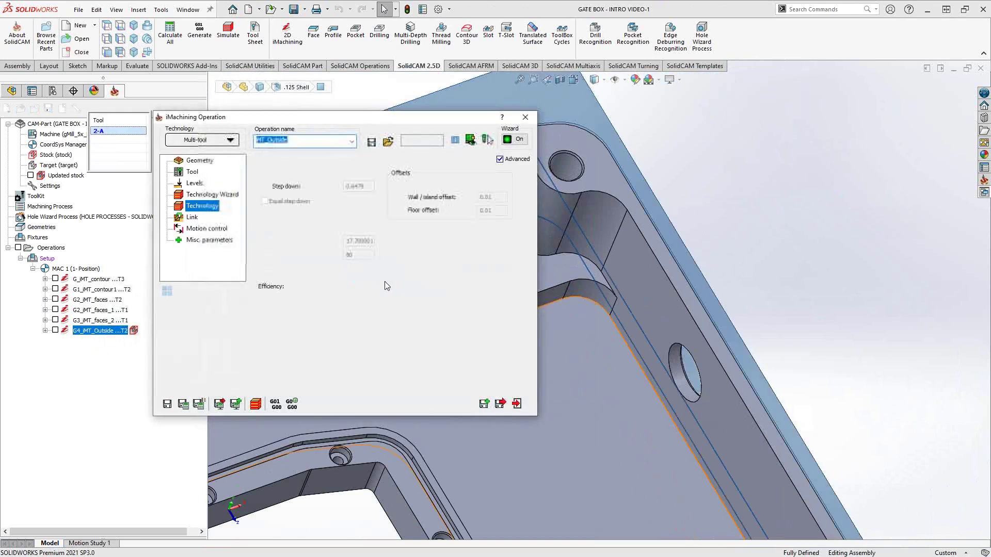
pyautogui.click(199, 161)
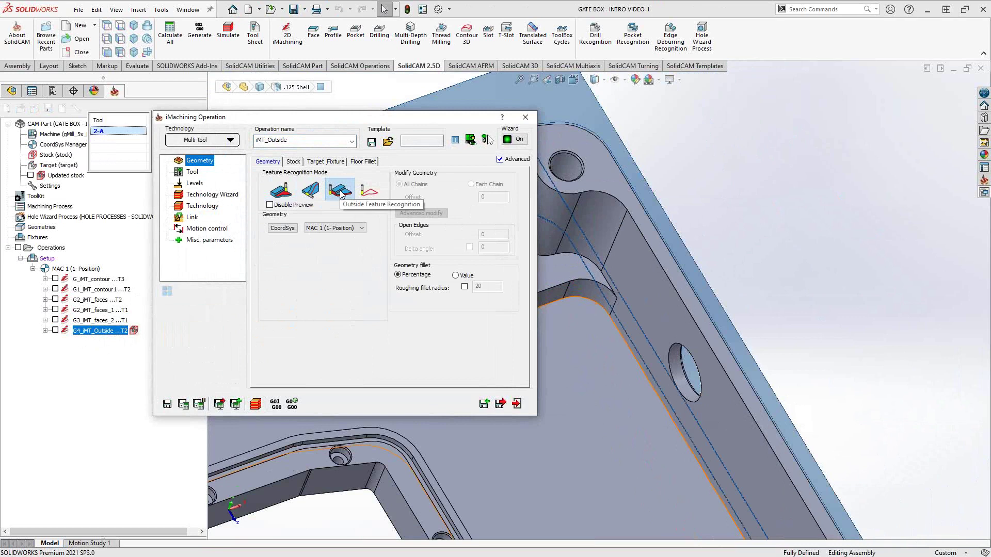
pyautogui.click(776, 265)
pyautogui.scroll(3, 776, 266)
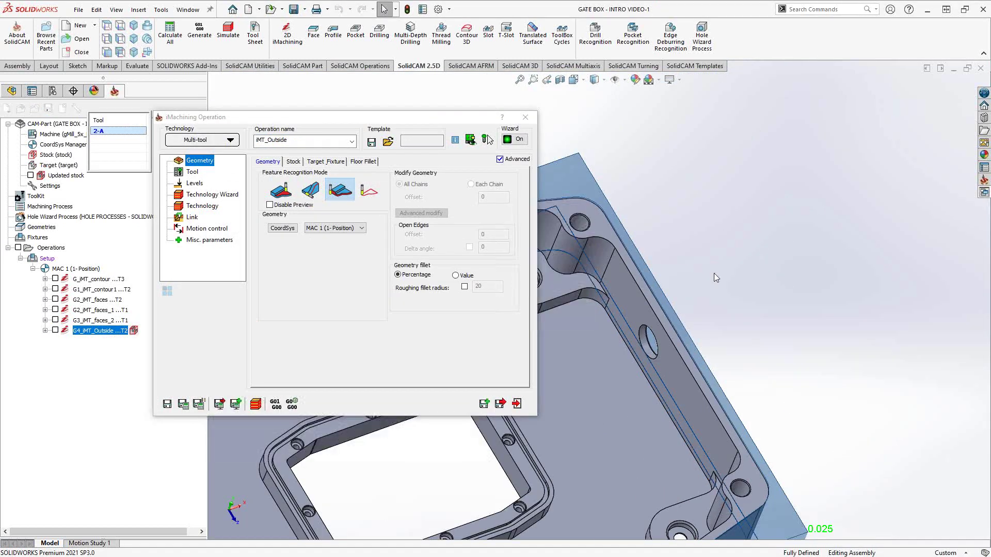
pyautogui.scroll(5, 728, 248)
pyautogui.keyDown('ctrl'); pyautogui.moveTo(671, 279); pyautogui.dragTo(745, 318, button='middle'); pyautogui.keyUp('ctrl')
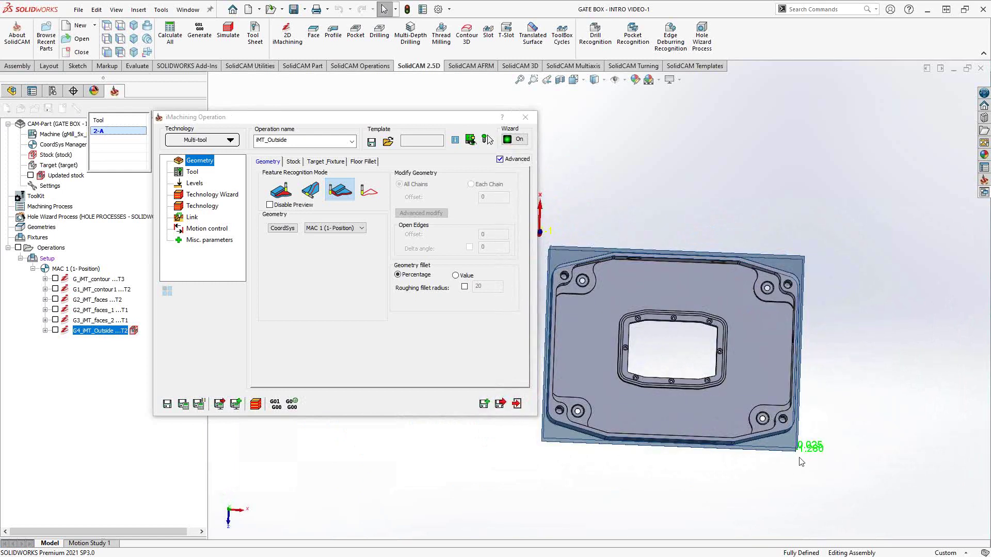
pyautogui.scroll(-6, 781, 439)
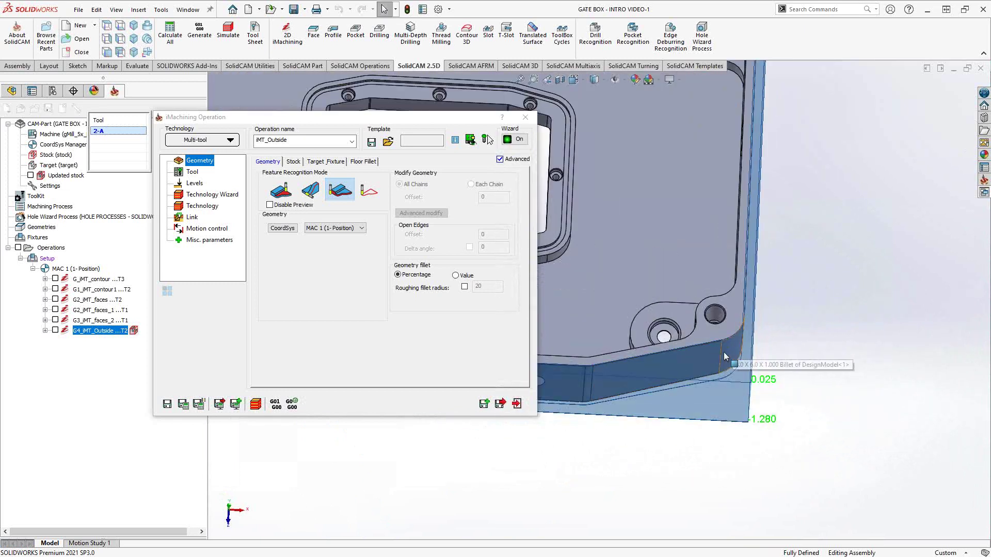
pyautogui.moveTo(698, 355)
pyautogui.mouseDown(button='middle')
pyautogui.moveTo(702, 373)
pyautogui.moveTo(708, 356)
pyautogui.mouseUp(button='middle')
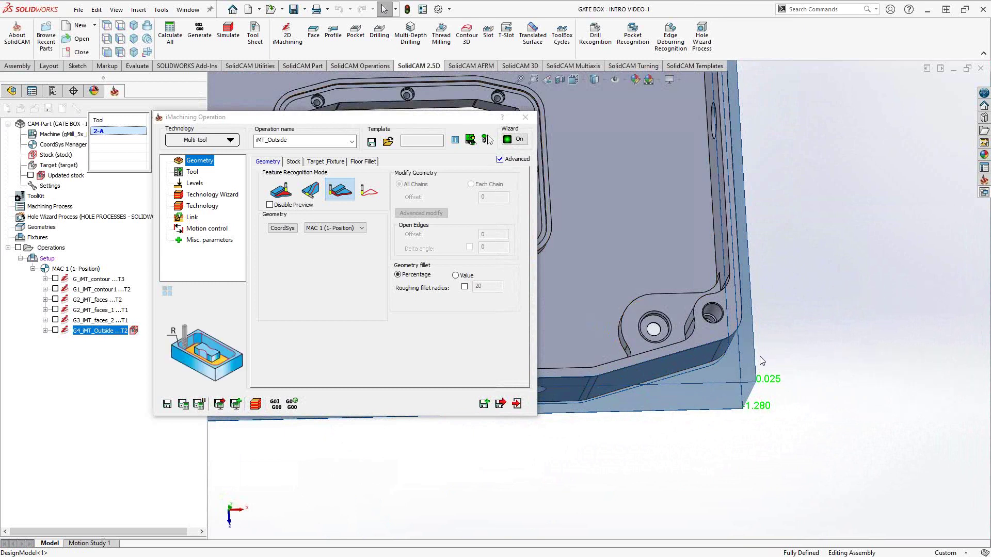
pyautogui.moveTo(749, 382); pyautogui.dragTo(768, 294, button='middle')
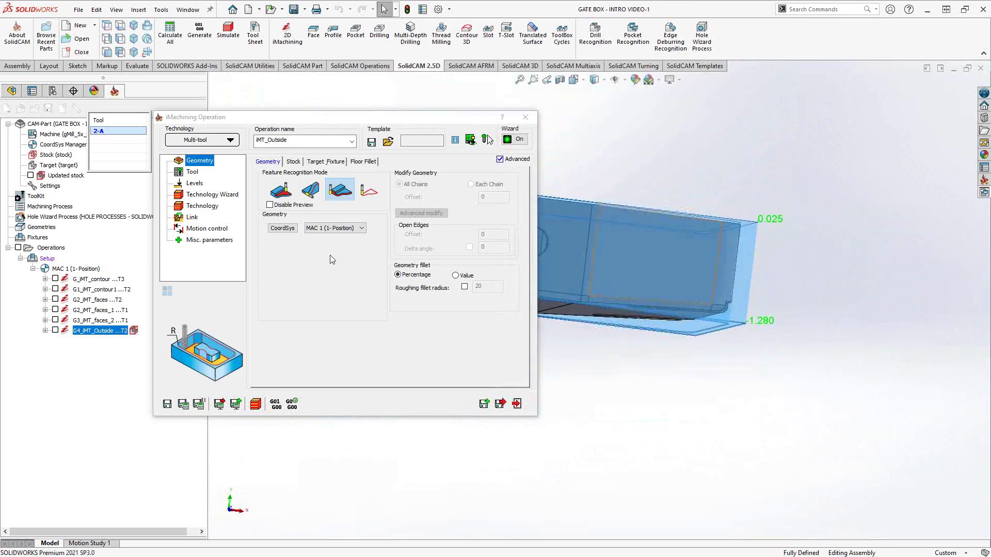
# Step: Review the milling levels of G4_iMT_Outside and compare the pocket depth and its delta with the part's lower edge
pyautogui.click(182, 185)
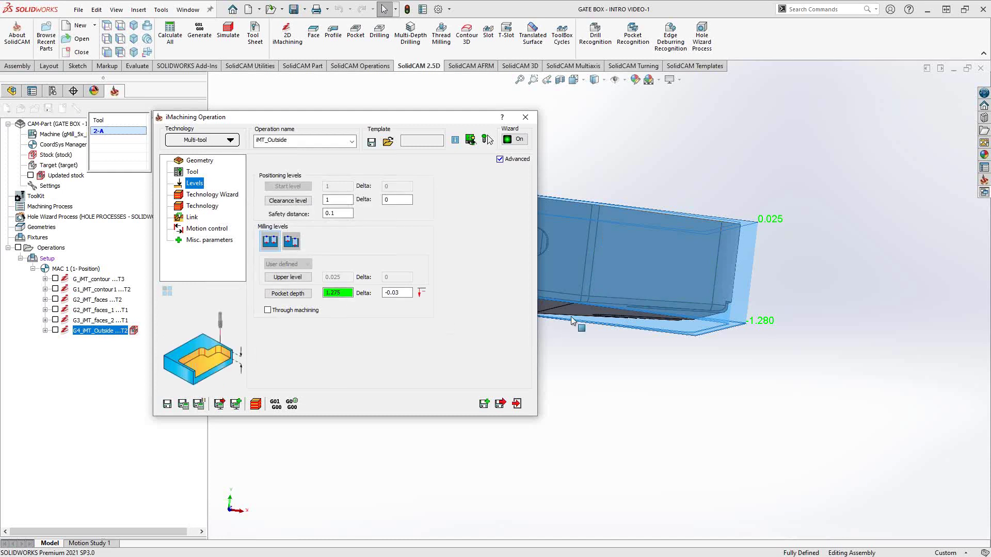
pyautogui.moveTo(584, 302); pyautogui.dragTo(608, 348, button='middle')
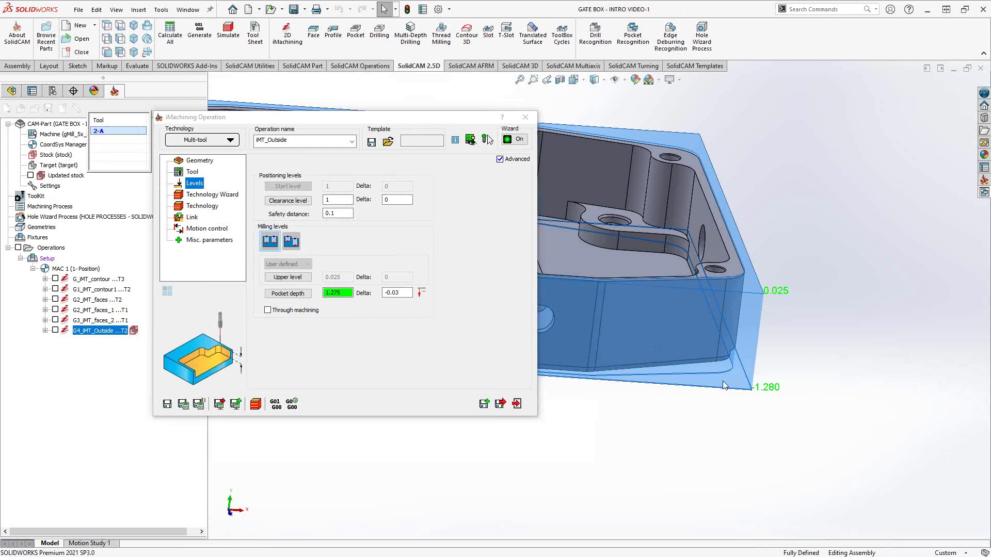
pyautogui.moveTo(684, 363); pyautogui.dragTo(667, 393, button='middle')
# Step: Check the target and fixture protection settings of G4_iMT_Outside, and exit the operation without saving
pyautogui.click(189, 162)
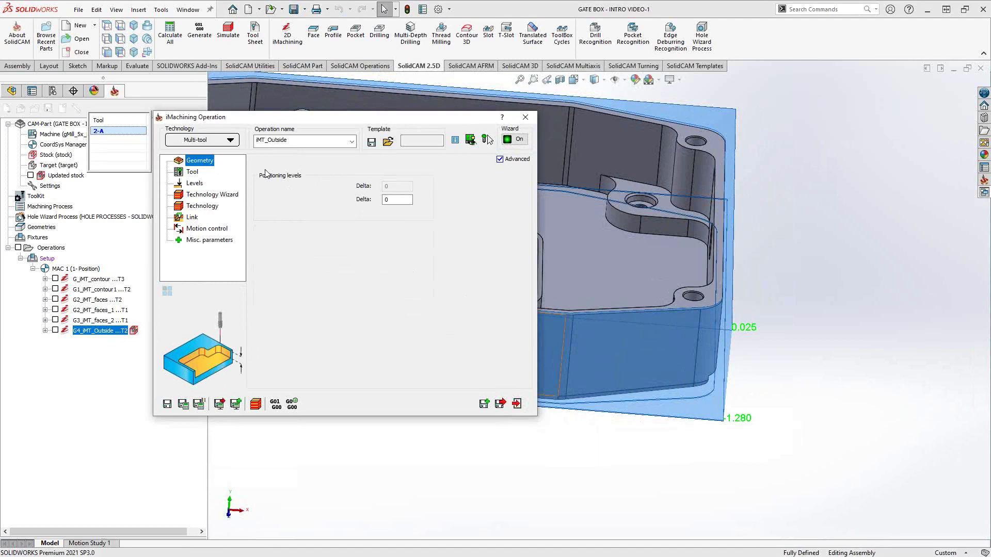
pyautogui.click(338, 162)
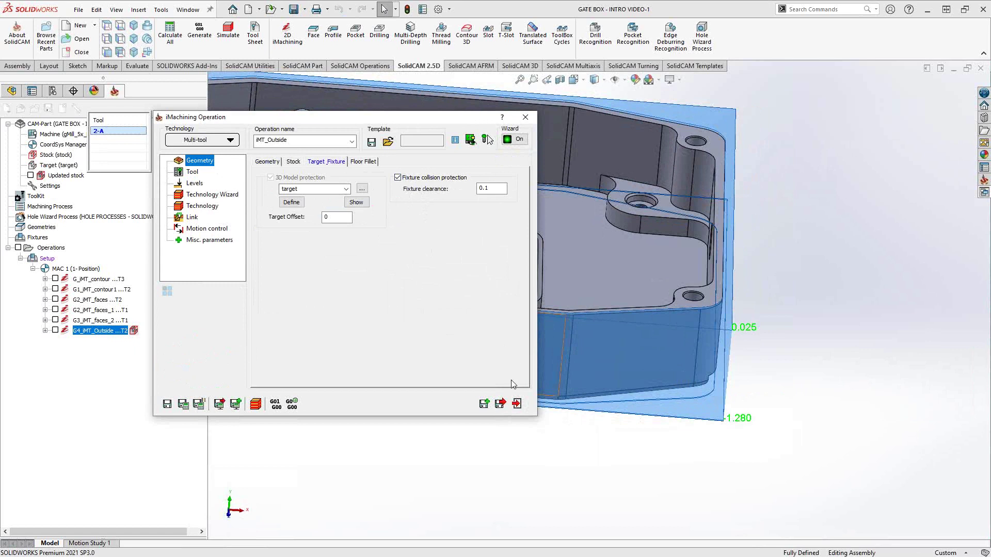
pyautogui.click(517, 404)
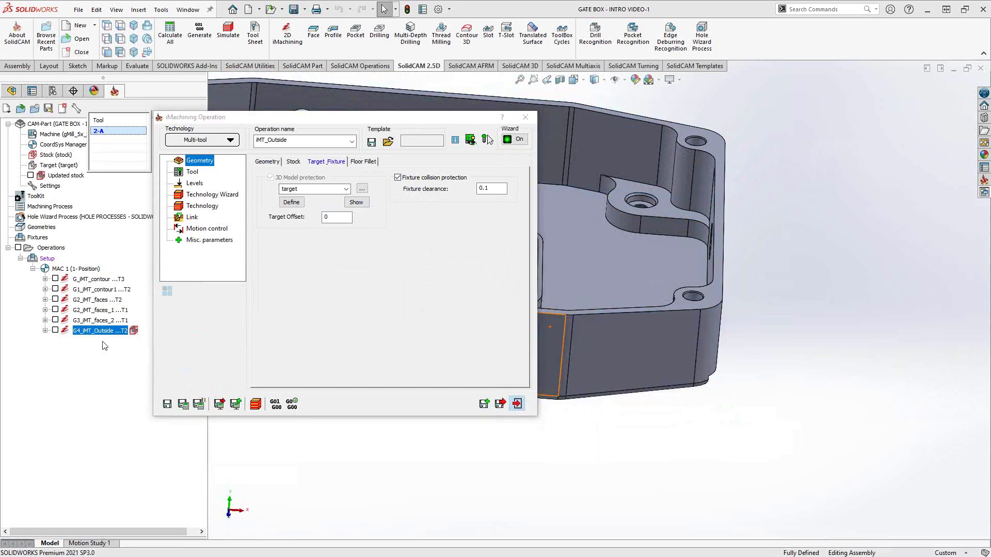
# Step: Display the G4_iMT_Outside toolpath, inspect its passes around the part's perimeter from several angles, and hide it
pyautogui.click(56, 330)
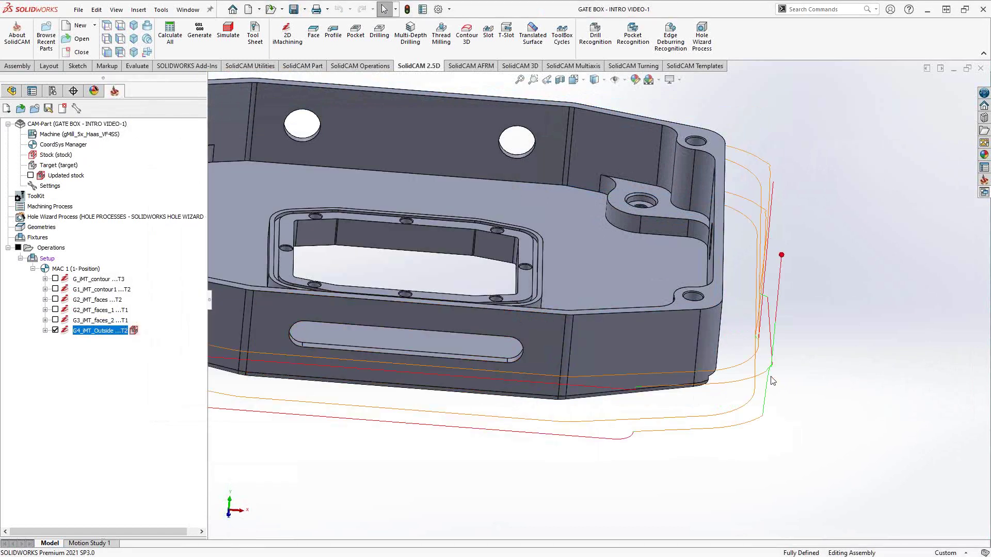
pyautogui.moveTo(760, 400); pyautogui.dragTo(761, 422, button='middle')
pyautogui.scroll(4, 605, 335)
pyautogui.moveTo(607, 333); pyautogui.dragTo(612, 381, button='middle')
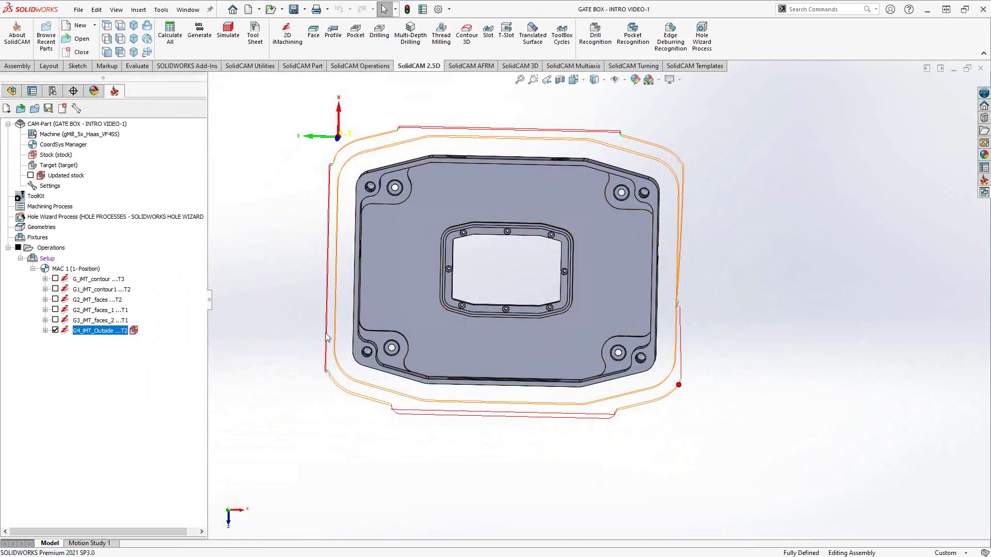
pyautogui.moveTo(563, 463); pyautogui.dragTo(559, 428, button='middle')
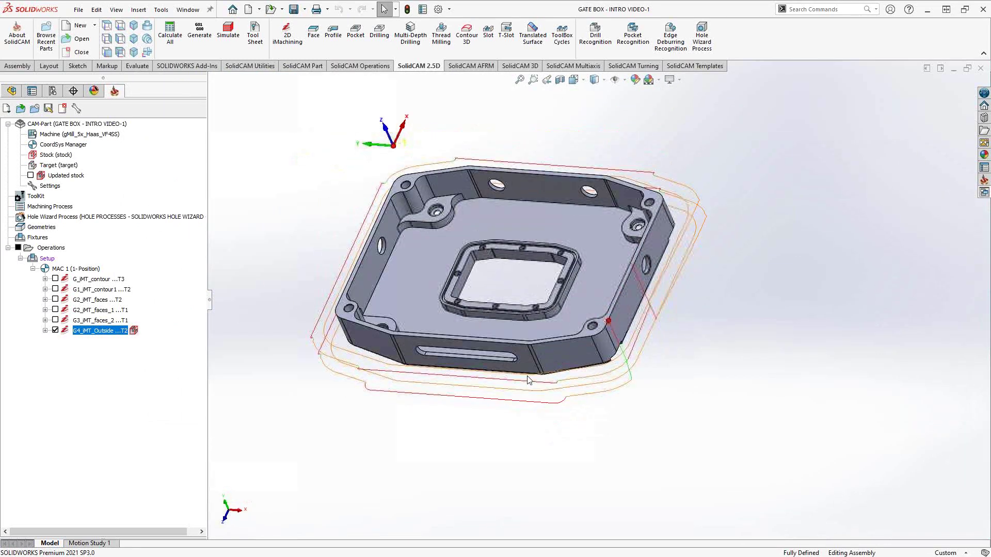
pyautogui.click(55, 330)
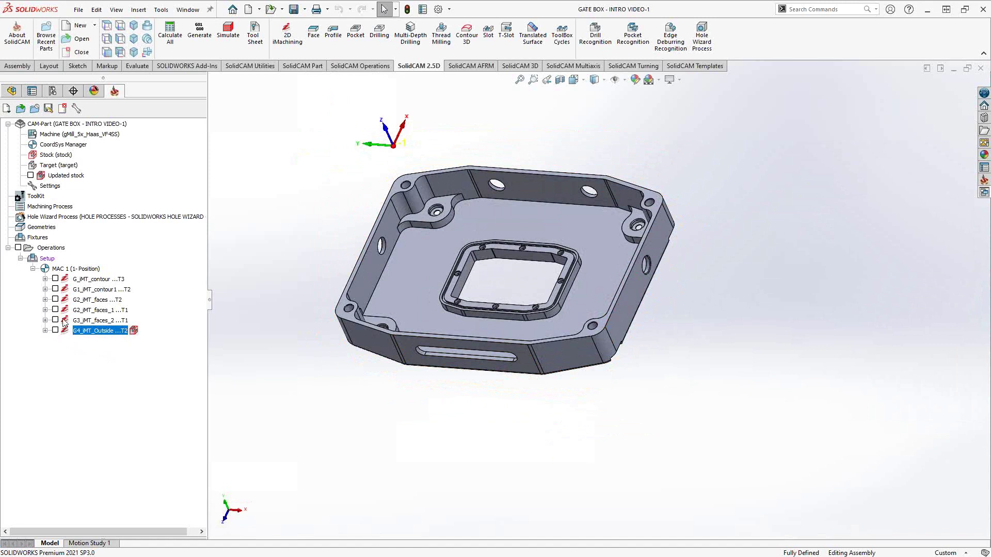
# Step: Move the G4_iMT_Outside operation directly after G2_iMT_faces, and display the G1_iMT_contour1 toolpath
pyautogui.keyDown('ctrl'); pyautogui.click(65, 301); pyautogui.keyUp('ctrl')
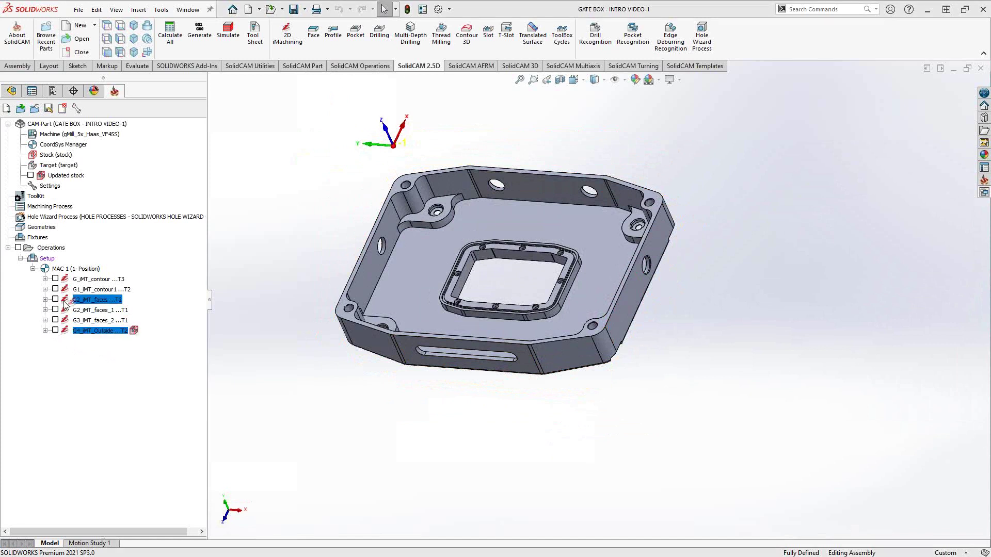
pyautogui.moveTo(64, 302); pyautogui.dragTo(64, 301)
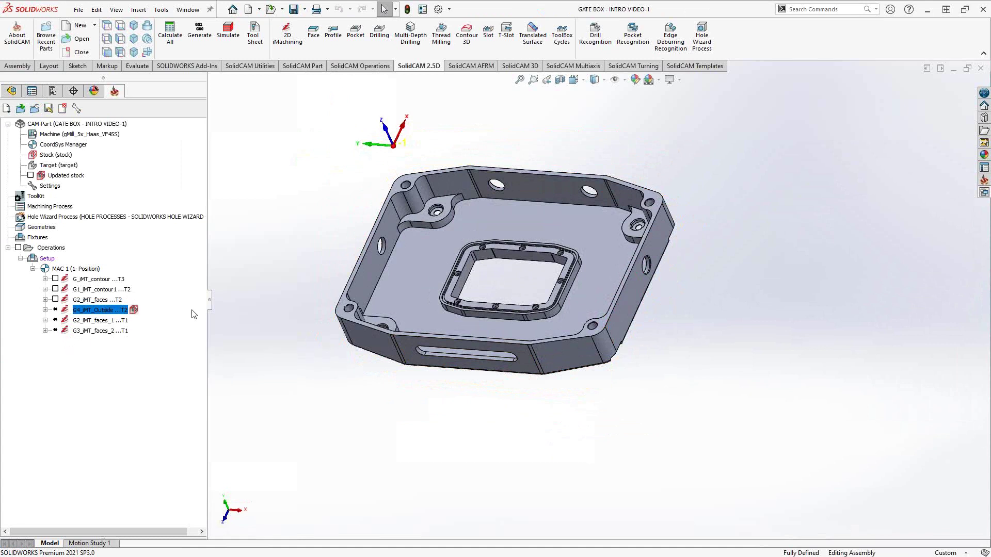
pyautogui.click(58, 291)
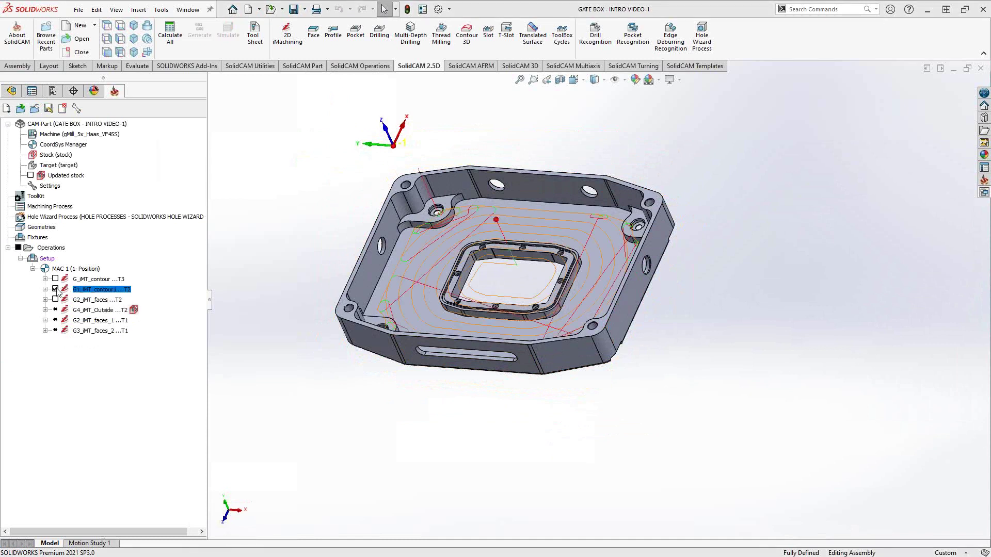
# Step: Open G2_iMT_faces for editing and enable Finish Wall and Finish Floor for the 0.500 diameter tool 1-A
pyautogui.click(75, 301)
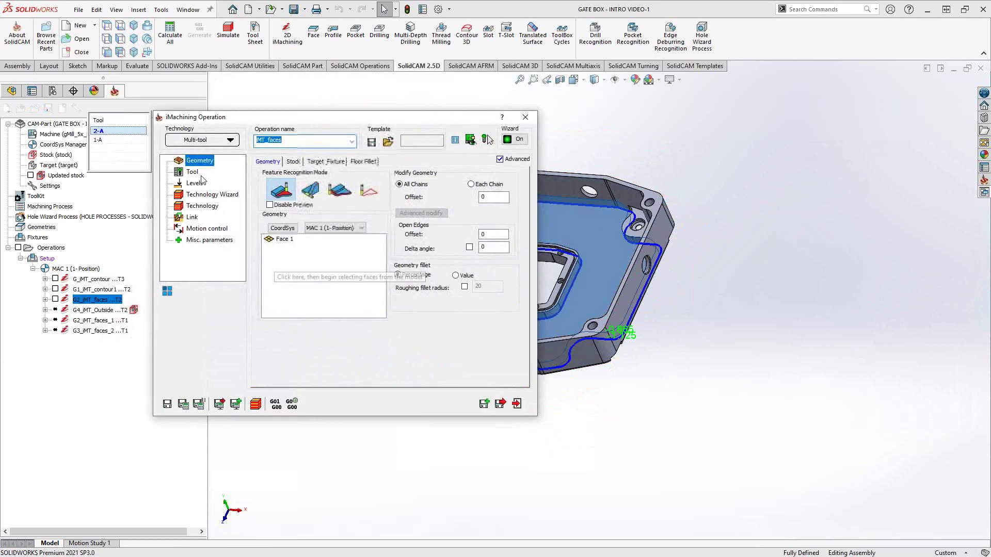
pyautogui.click(192, 173)
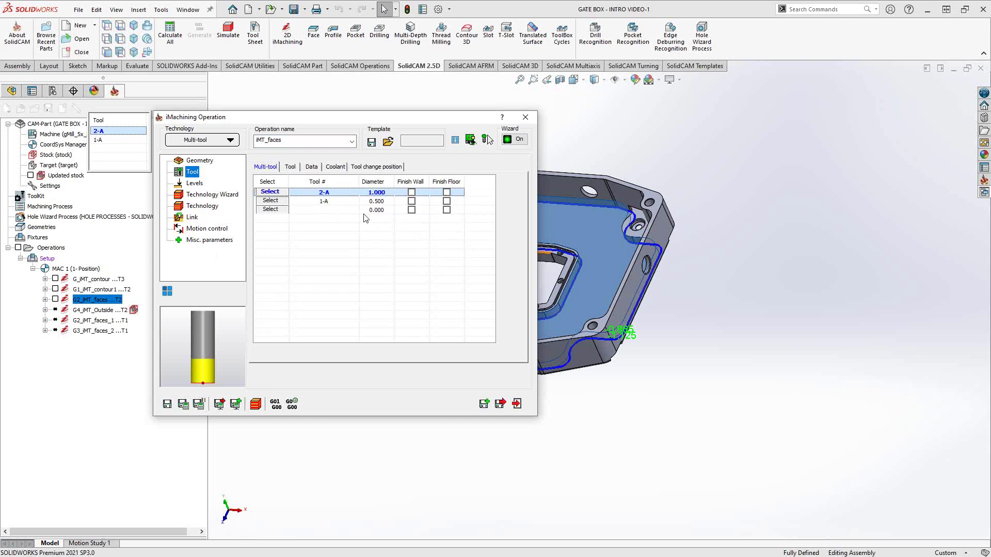
pyautogui.click(411, 200)
pyautogui.click(446, 201)
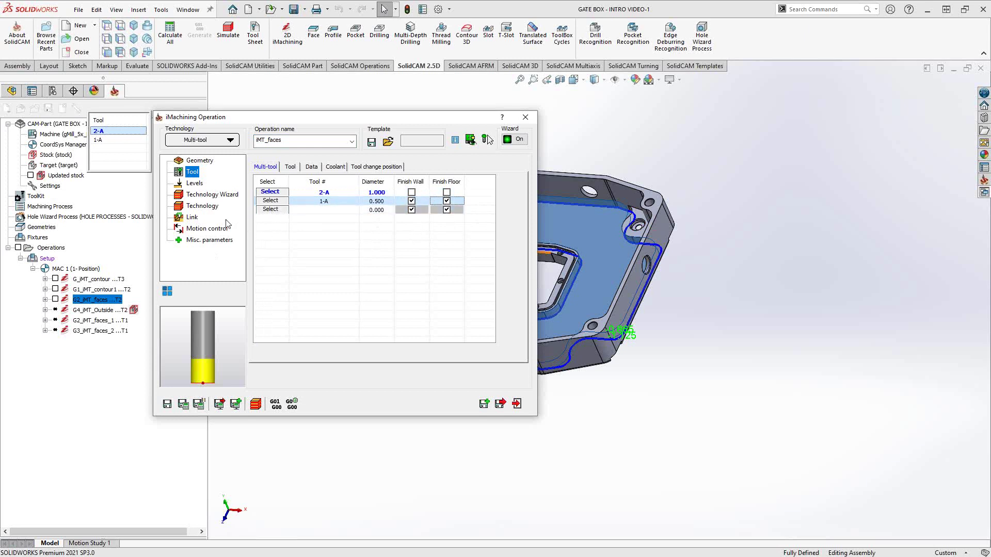
# Step: Compare the Technology settings of tools 2-A and 1-A in G2_iMT_faces, and close the operation without saving
pyautogui.click(203, 206)
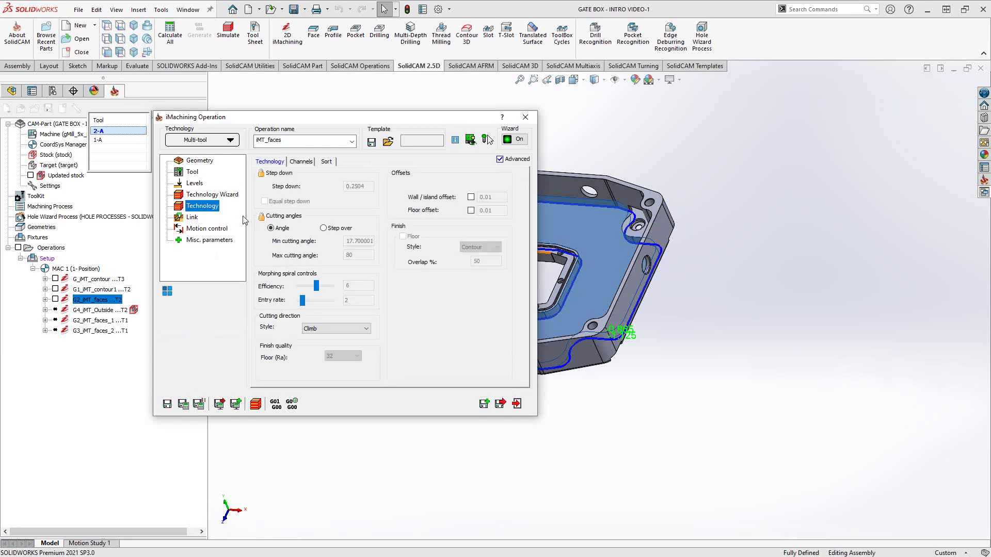
pyautogui.click(100, 140)
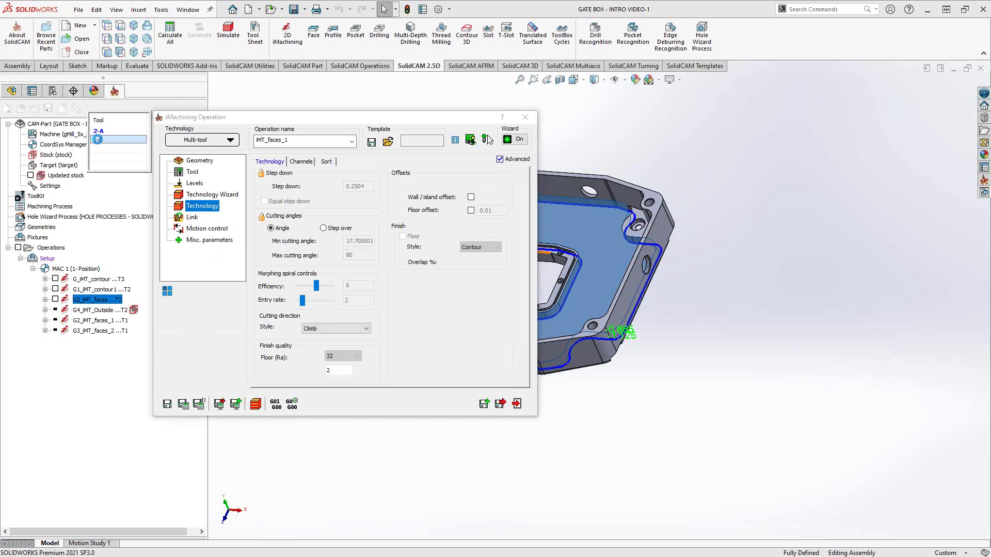
pyautogui.click(99, 142)
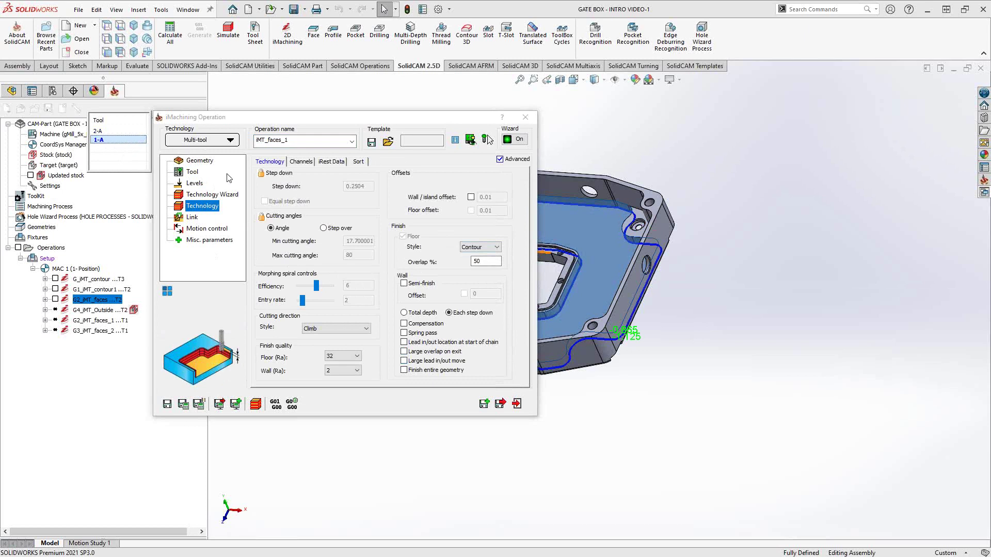
pyautogui.click(527, 118)
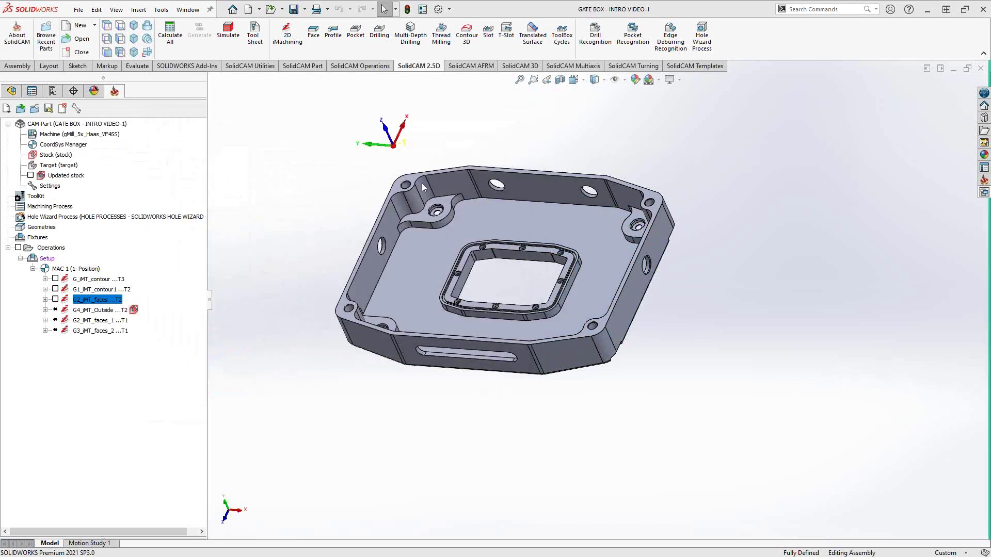
pyautogui.moveTo(423, 184); pyautogui.dragTo(426, 186, button='middle')
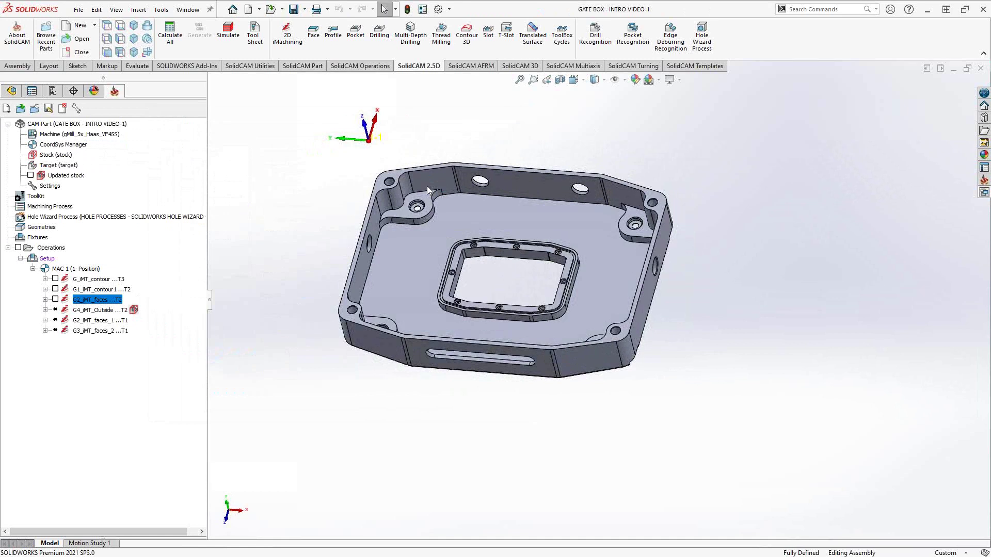